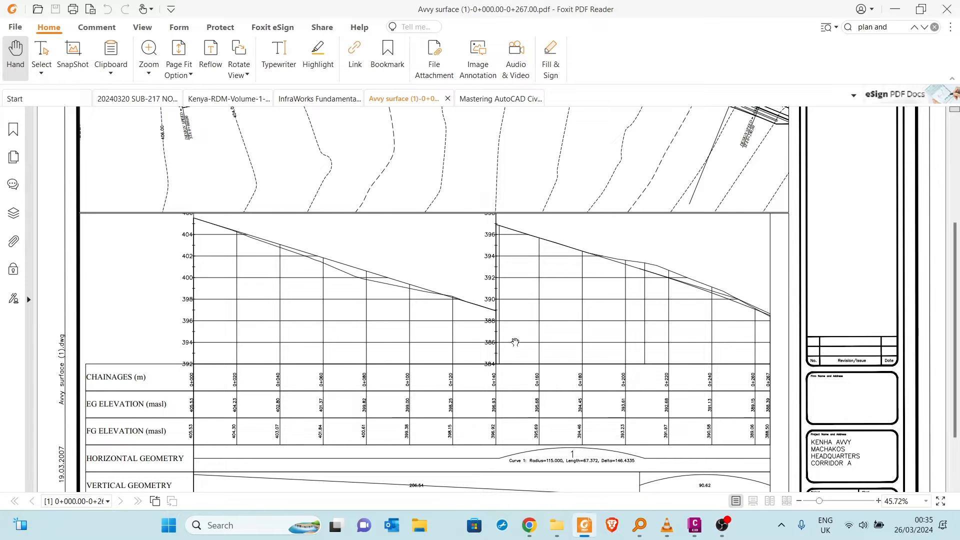
Switch to the Avvy surface drawing in Civil 3D and display Layout2
{"action": "mouse_move", "coordinate": [695, 525]}
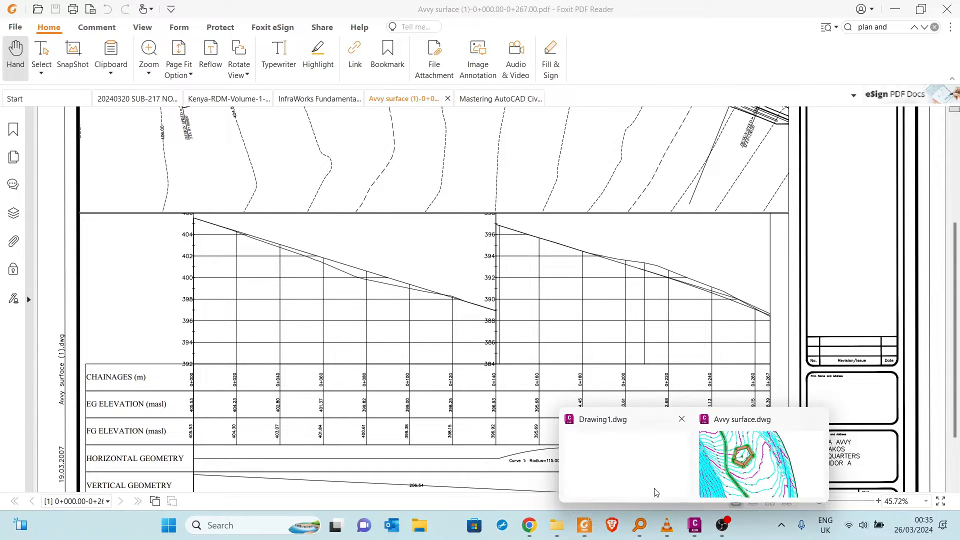
{"action": "left_click", "coordinate": [750, 464]}
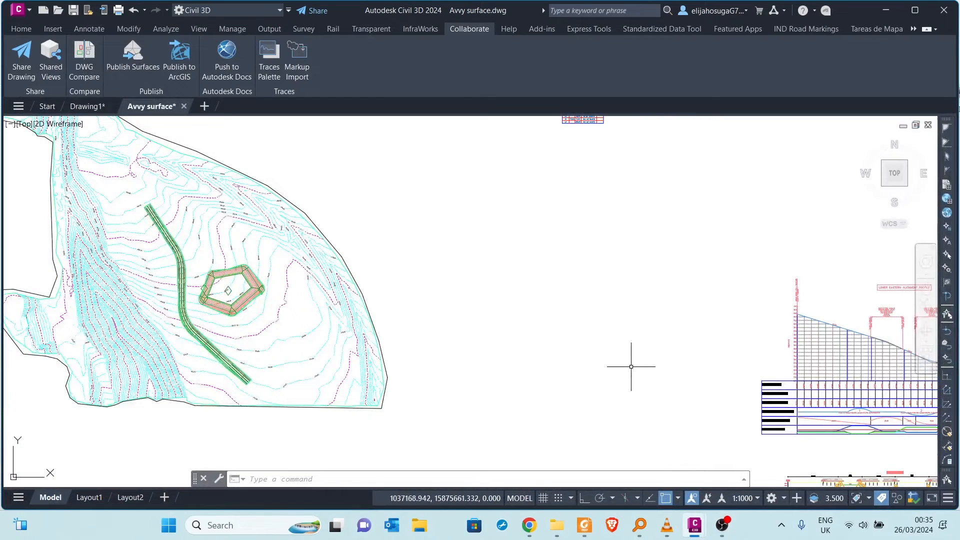
{"action": "scroll", "coordinate": [440, 310], "scroll_direction": "down", "scroll_amount": 3}
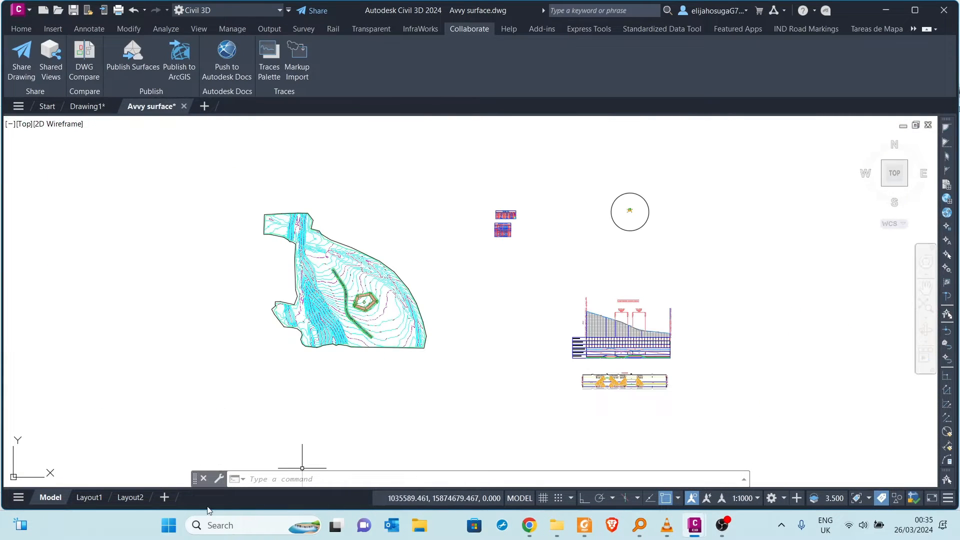
{"action": "left_click", "coordinate": [128, 499]}
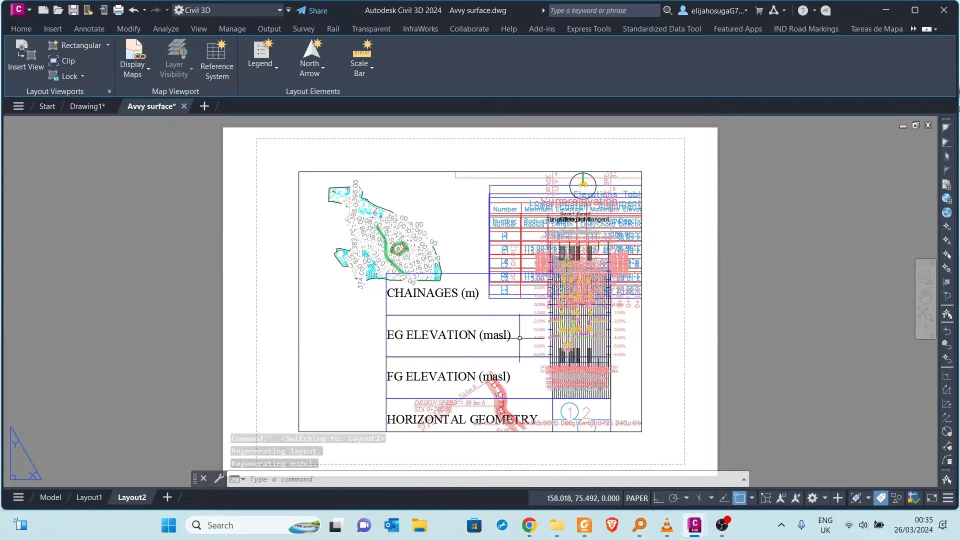
Switch to Foxit PDF Reader and look over the Avvy surface plan and profile sheet
{"action": "left_click", "coordinate": [586, 524]}
{"action": "scroll", "coordinate": [704, 196], "scroll_direction": "up", "scroll_amount": 4}
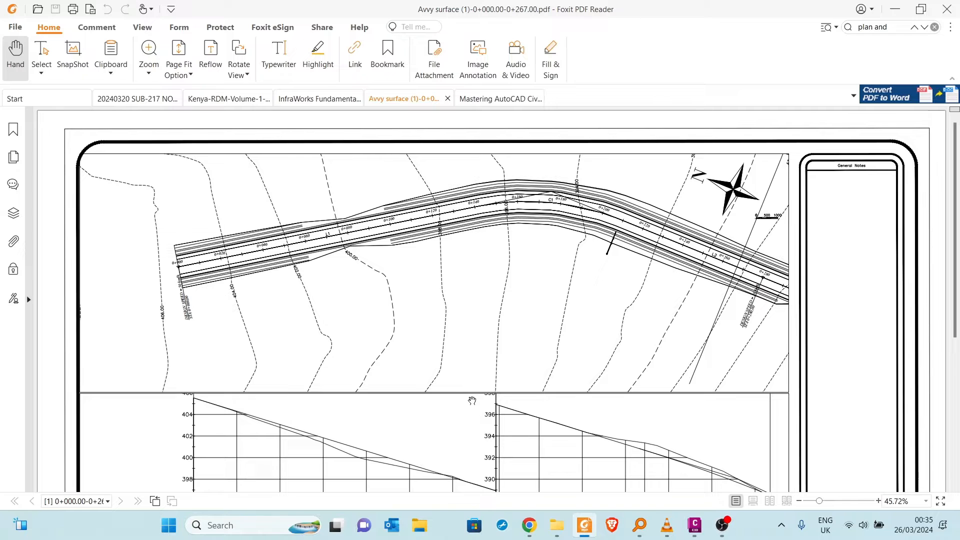
{"action": "scroll", "coordinate": [475, 394], "scroll_direction": "down", "scroll_amount": 5}
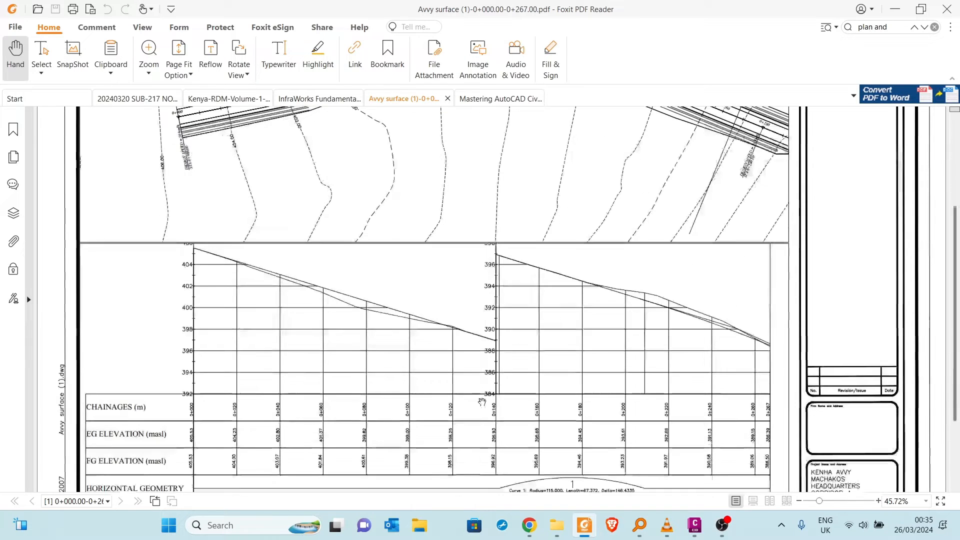
Switch back to the Avvy surface drawing in Civil 3D and return to model space
{"action": "mouse_move", "coordinate": [695, 525]}
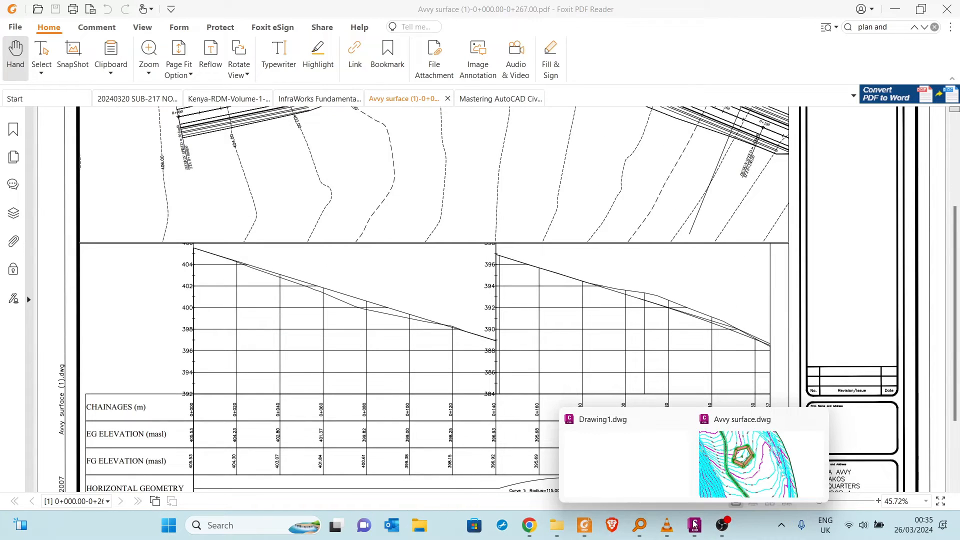
{"action": "left_click", "coordinate": [756, 461]}
{"action": "scroll", "coordinate": [300, 270], "scroll_direction": "down", "scroll_amount": 4}
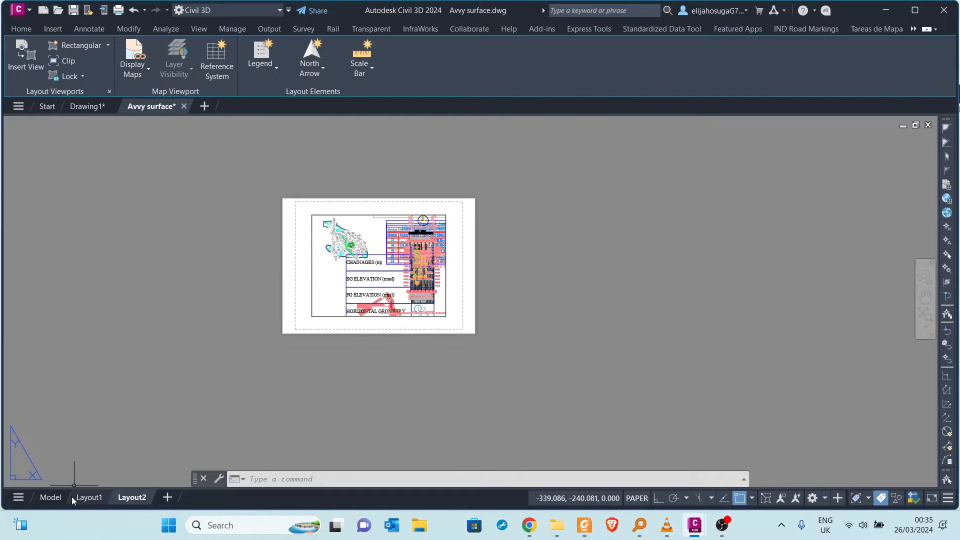
{"action": "left_click", "coordinate": [50, 497]}
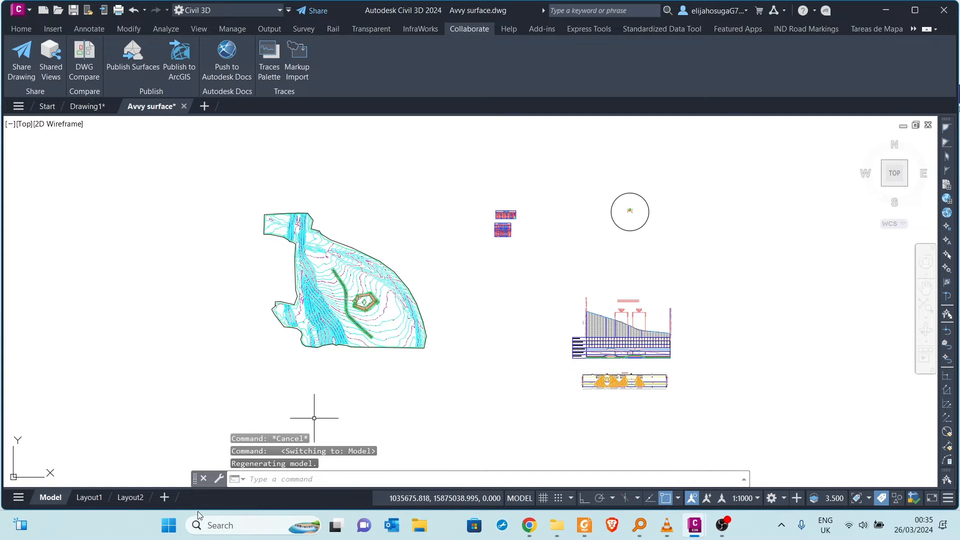
Switch to Foxit PDF Reader and review the sheet's corridor plan, profile grid and data bands
{"action": "mouse_move", "coordinate": [585, 525]}
{"action": "left_click", "coordinate": [580, 450]}
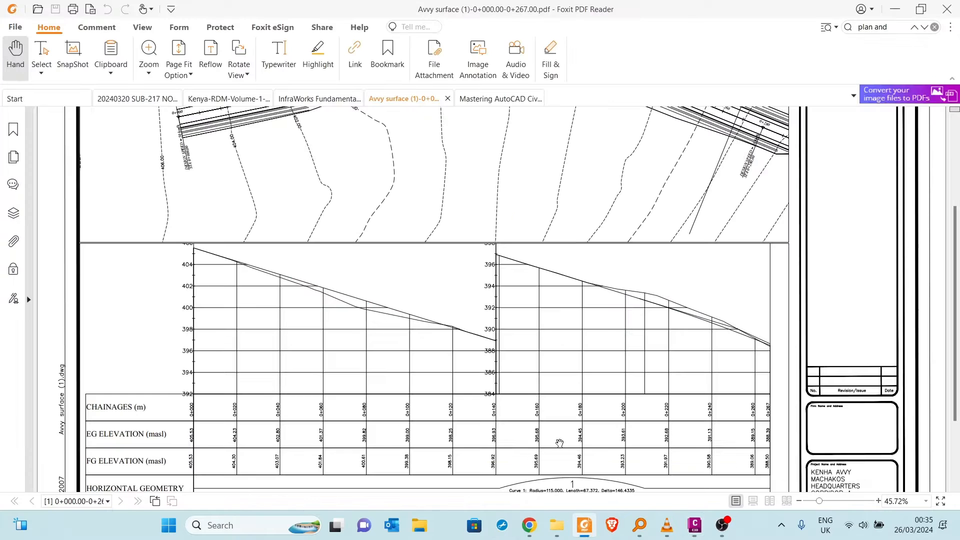
{"action": "scroll", "coordinate": [578, 251], "scroll_direction": "up", "scroll_amount": 4}
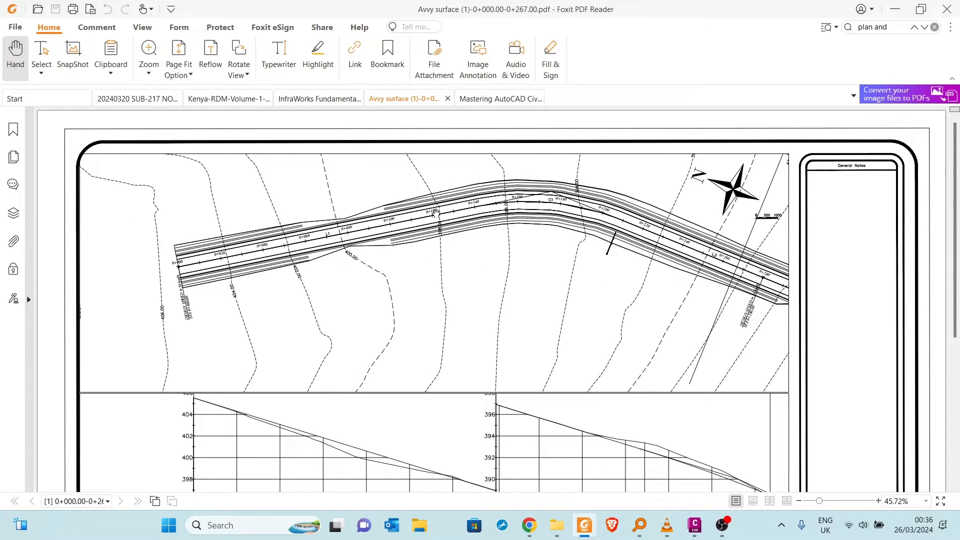
{"action": "scroll", "coordinate": [686, 277], "scroll_direction": "down", "scroll_amount": 1}
{"action": "scroll", "coordinate": [653, 307], "scroll_direction": "down", "scroll_amount": 4}
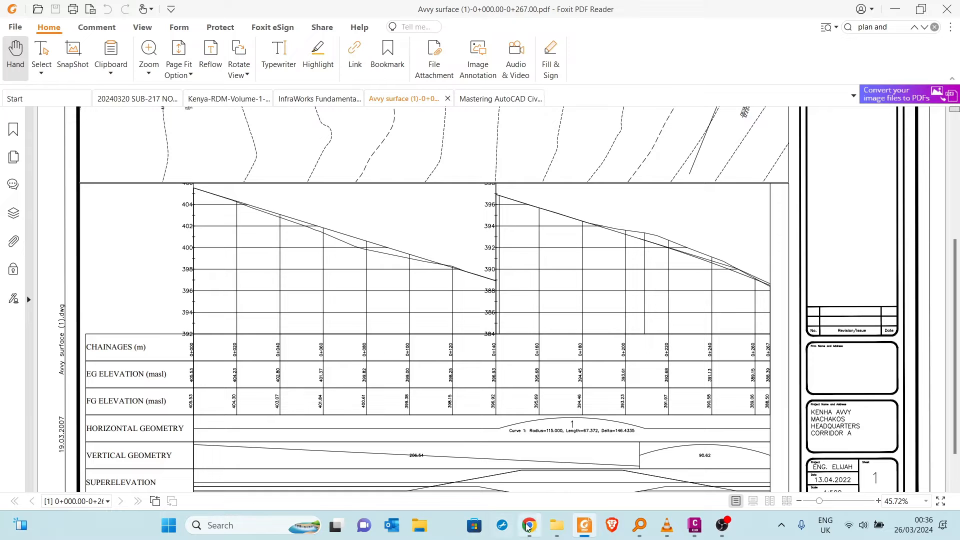
Switch to Civil 3D and examine the default viewport contents and sheet area of Layout1
{"action": "left_click", "coordinate": [699, 526]}
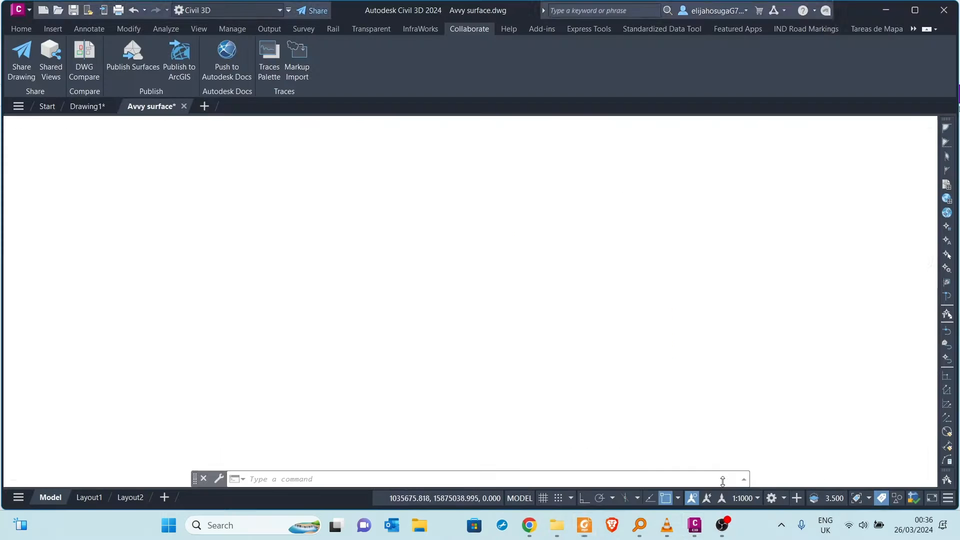
{"action": "left_click", "coordinate": [86, 502]}
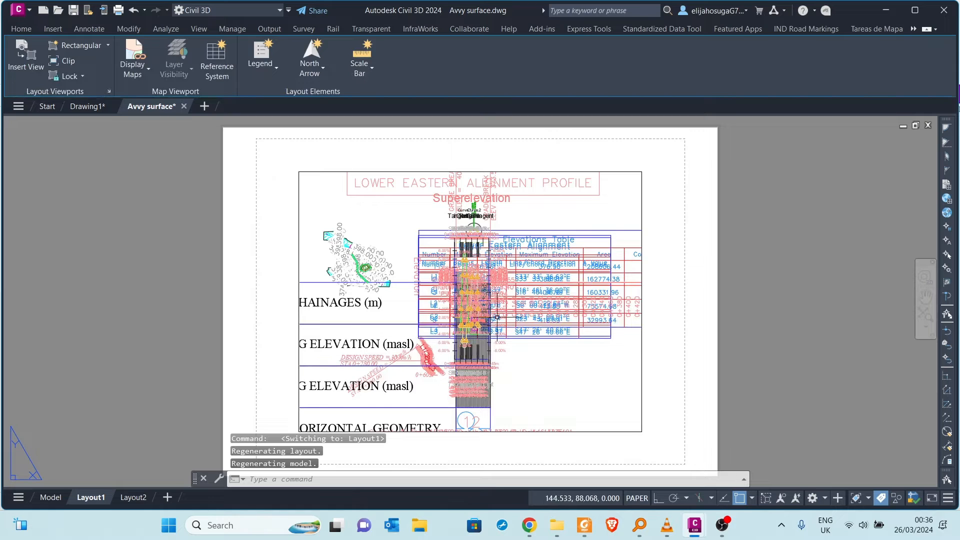
{"action": "scroll", "coordinate": [410, 276], "scroll_direction": "down", "scroll_amount": 2}
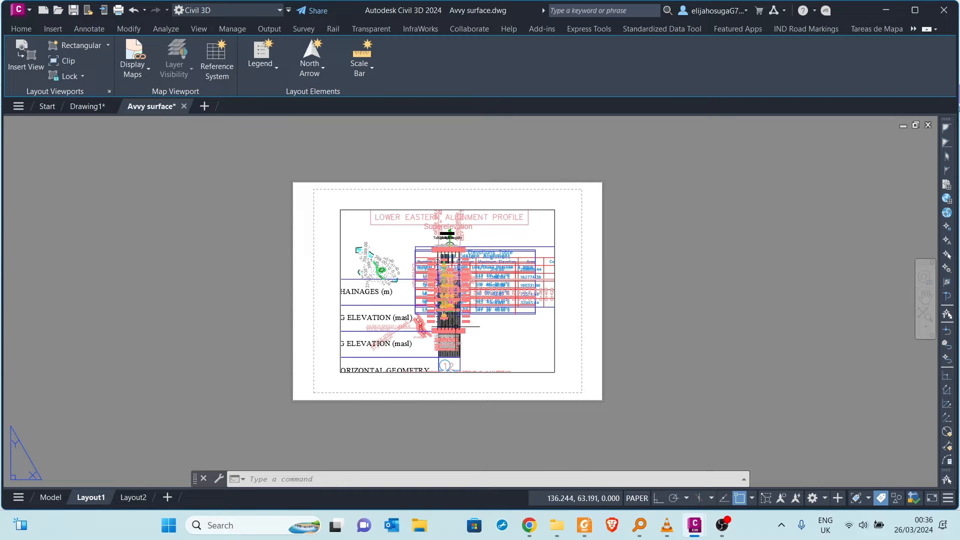
{"action": "scroll", "coordinate": [373, 262], "scroll_direction": "down", "scroll_amount": 2}
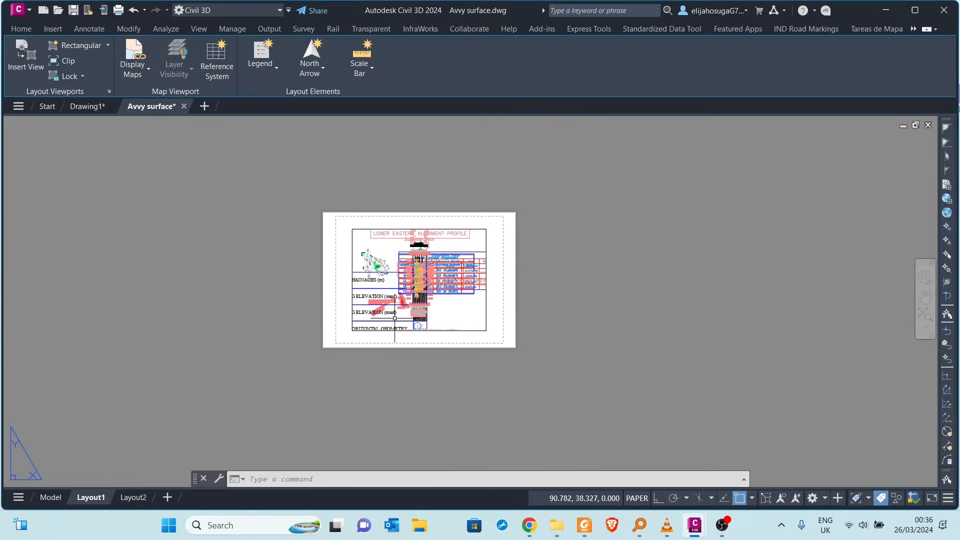
{"action": "scroll", "coordinate": [395, 318], "scroll_direction": "up", "scroll_amount": 4}
{"action": "scroll", "coordinate": [395, 323], "scroll_direction": "down", "scroll_amount": 2}
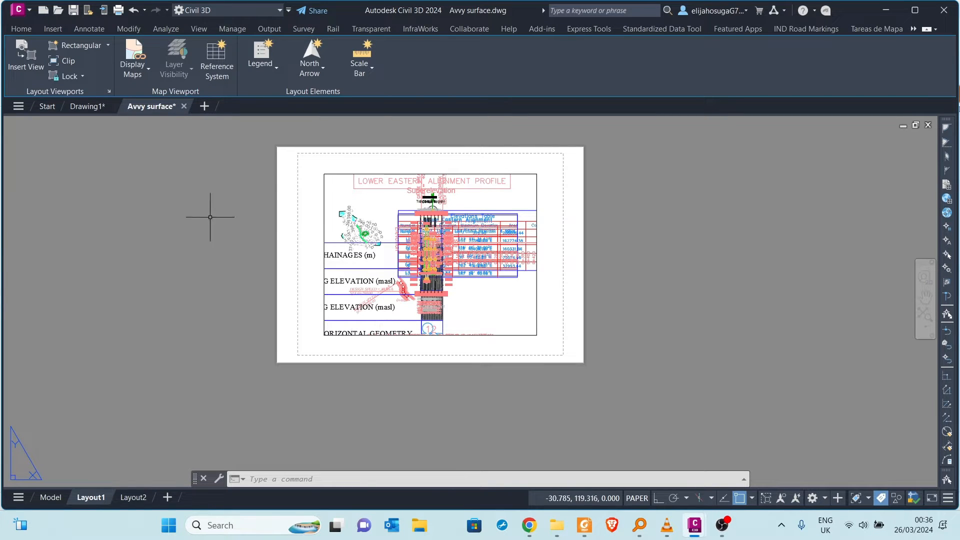
{"action": "mouse_move", "coordinate": [88, 106]}
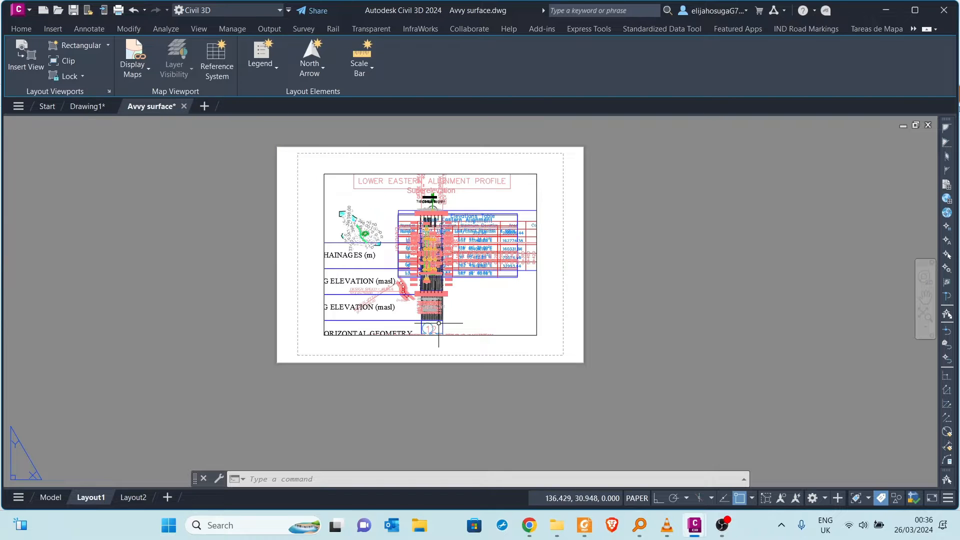
{"action": "scroll", "coordinate": [423, 314], "scroll_direction": "down", "scroll_amount": 2}
{"action": "scroll", "coordinate": [425, 315], "scroll_direction": "up", "scroll_amount": 4}
Return to model space, show the Toolspace with the Prospector in Master View, and dismiss the Panorama event viewer
{"action": "left_click", "coordinate": [45, 498]}
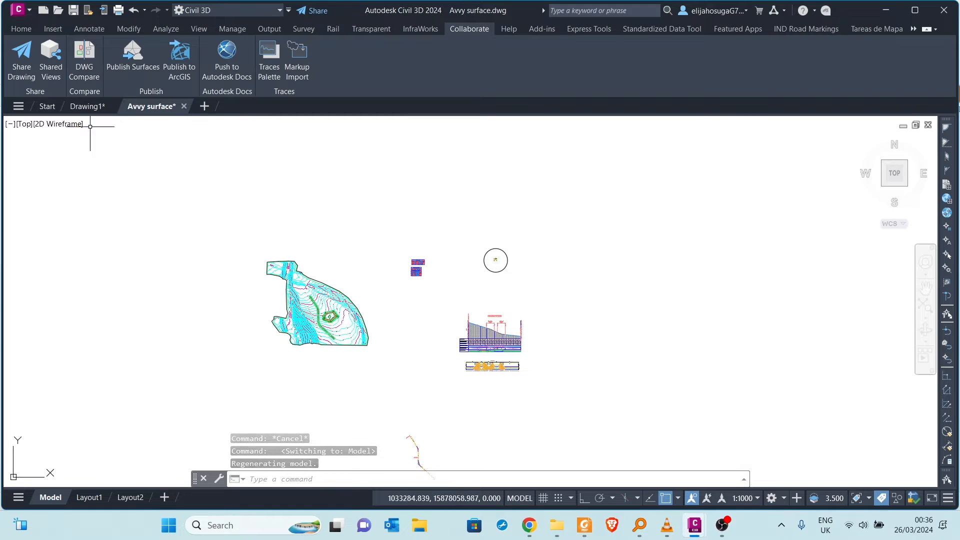
{"action": "left_click", "coordinate": [27, 26]}
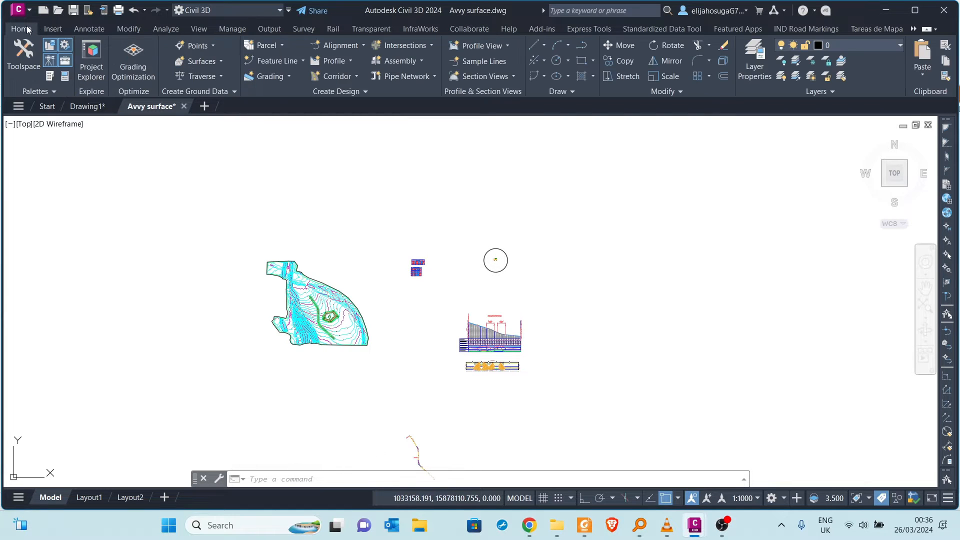
{"action": "left_click", "coordinate": [22, 64]}
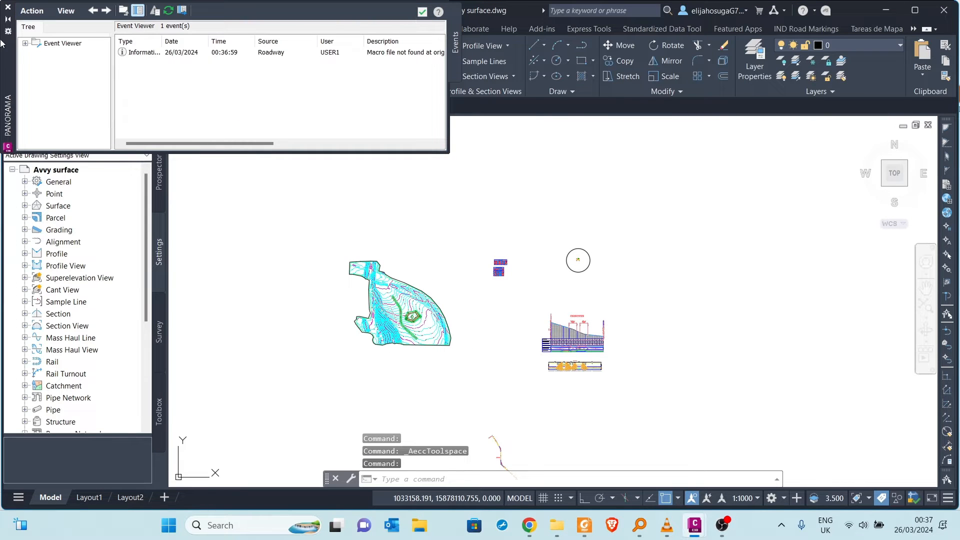
{"action": "left_click", "coordinate": [7, 7]}
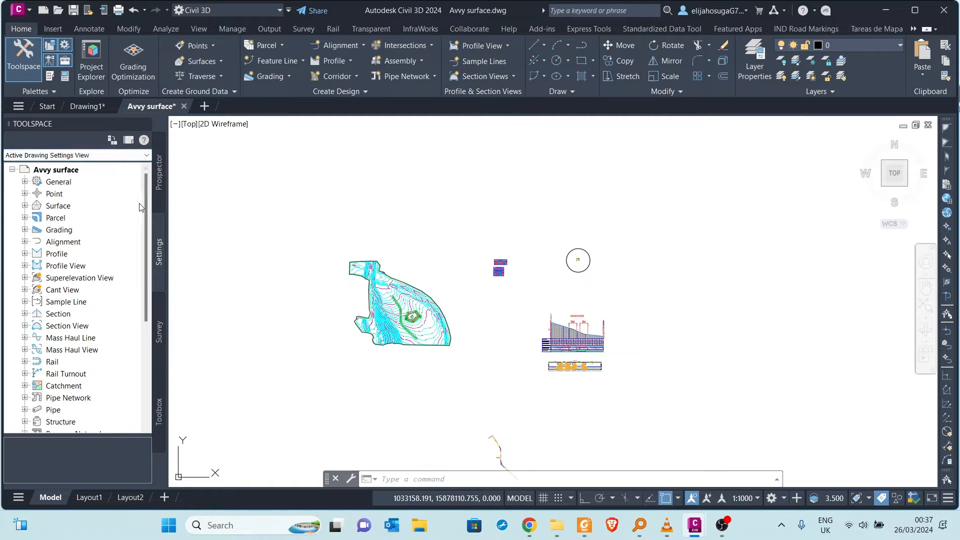
{"action": "left_click", "coordinate": [160, 191]}
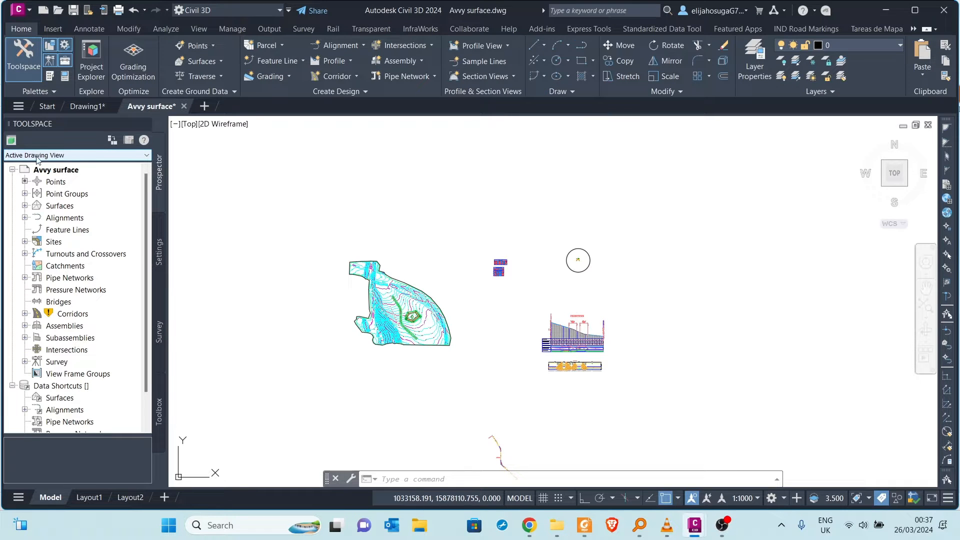
{"action": "left_click", "coordinate": [56, 156]}
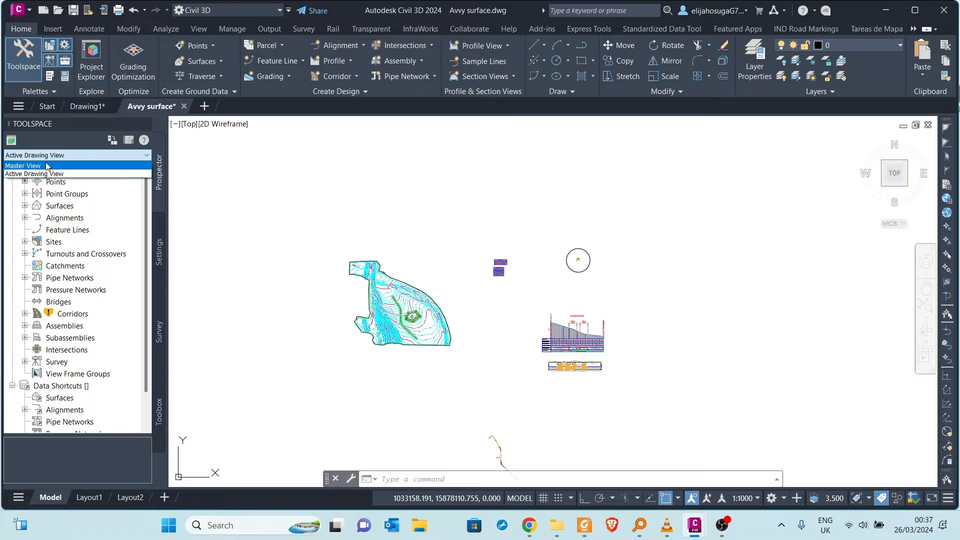
{"action": "left_click", "coordinate": [47, 166]}
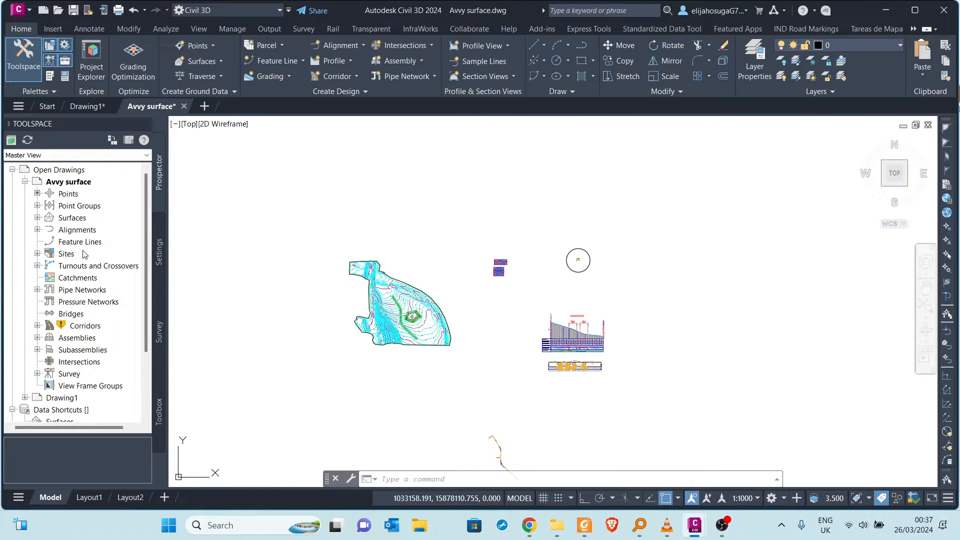
Expand the Plan Production folder under Drawing Templates and widen the Toolspace to fit the full template names
{"action": "scroll", "coordinate": [84, 254], "scroll_direction": "down", "scroll_amount": 3}
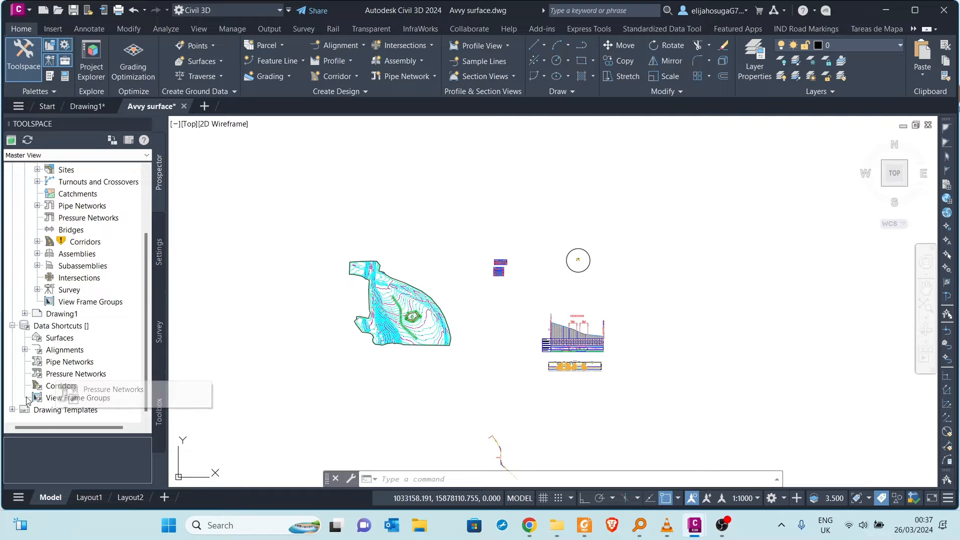
{"action": "left_click", "coordinate": [12, 409]}
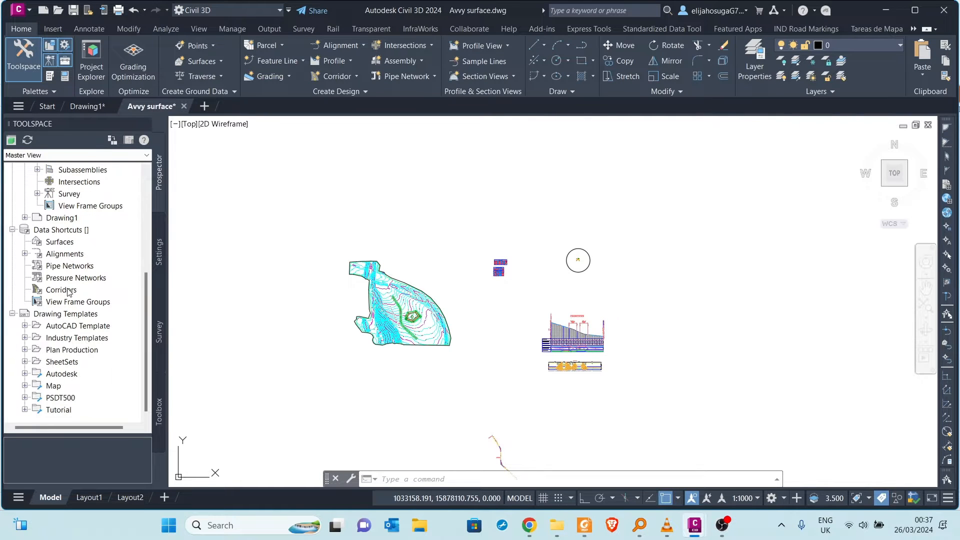
{"action": "left_click", "coordinate": [25, 350]}
{"action": "scroll", "coordinate": [72, 263], "scroll_direction": "down", "scroll_amount": 1}
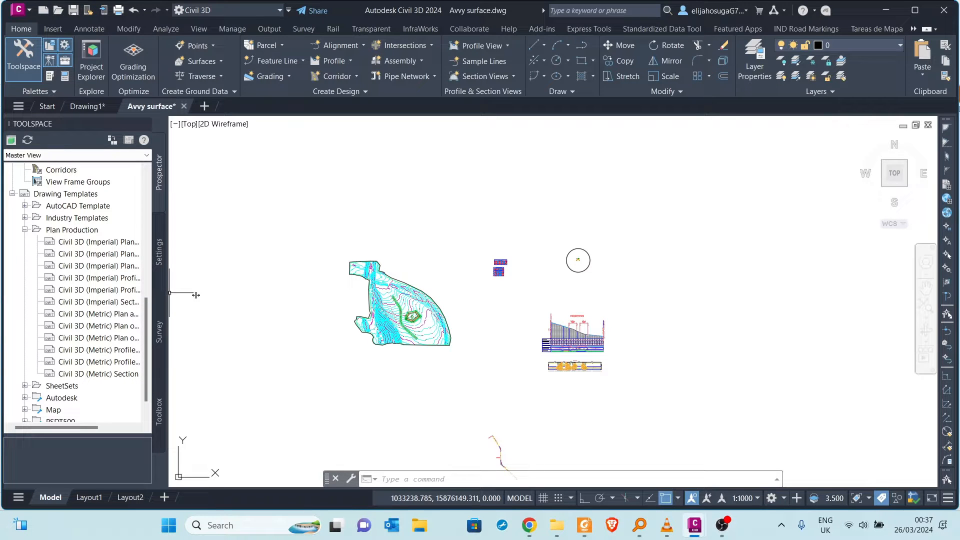
{"action": "left_click_drag", "start_coordinate": [232, 296], "coordinate": [231, 296]}
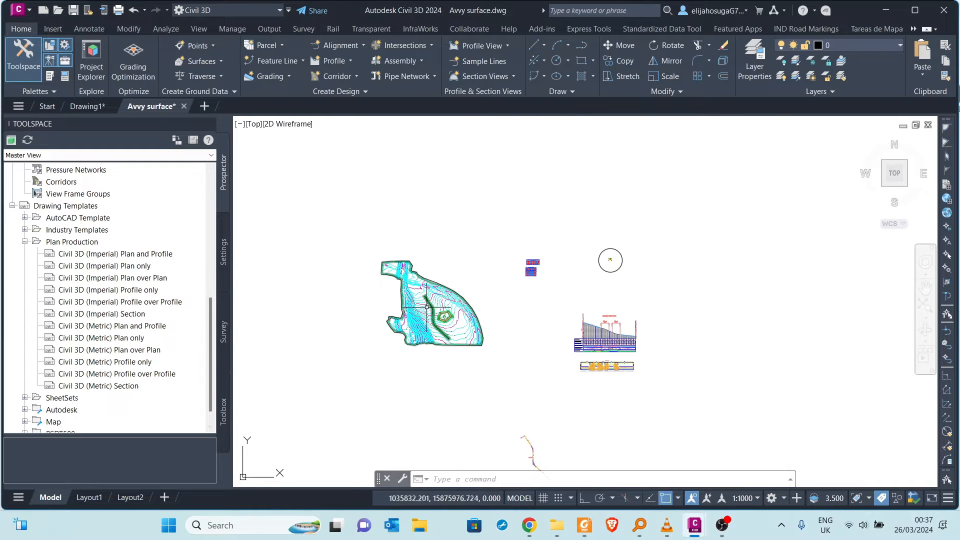
{"action": "scroll", "coordinate": [427, 307], "scroll_direction": "up", "scroll_amount": 5}
{"action": "scroll", "coordinate": [647, 379], "scroll_direction": "down", "scroll_amount": 4}
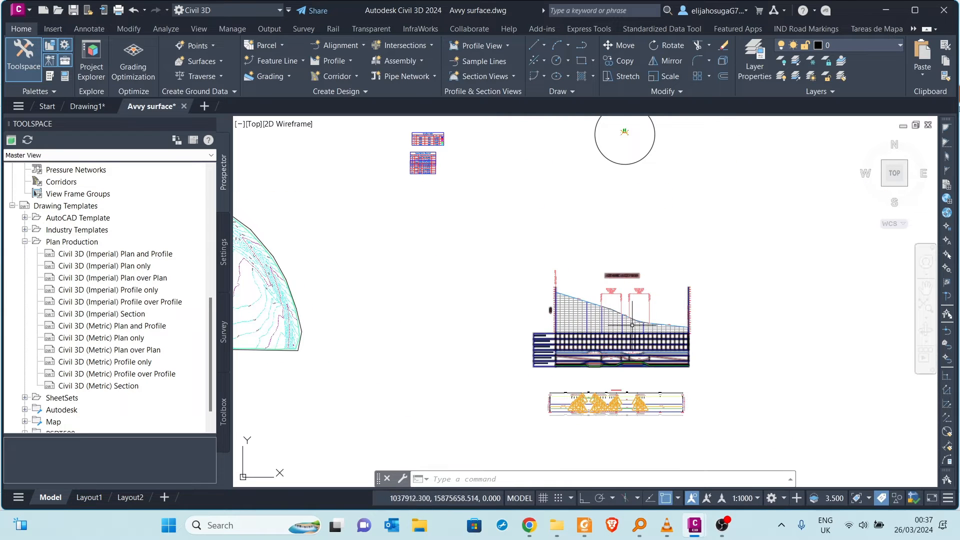
{"action": "scroll", "coordinate": [632, 325], "scroll_direction": "down", "scroll_amount": 5}
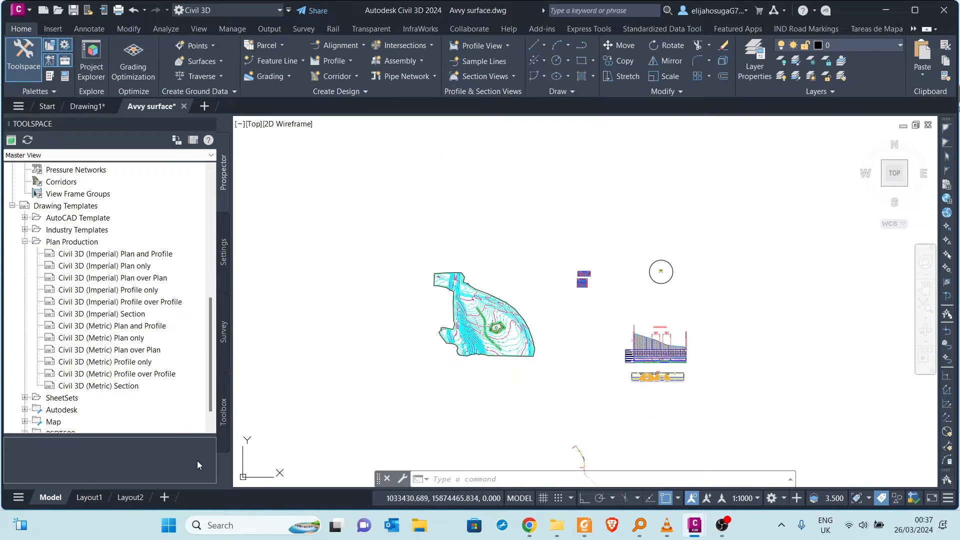
{"action": "scroll", "coordinate": [485, 335], "scroll_direction": "up", "scroll_amount": 8}
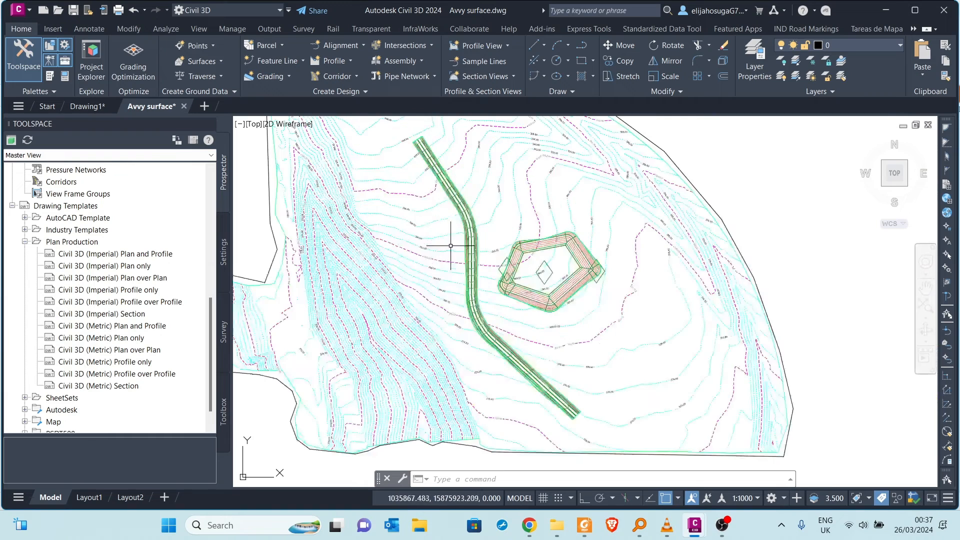
{"action": "middle_click_drag", "start_coordinate": [455, 273], "coordinate": [517, 332]}
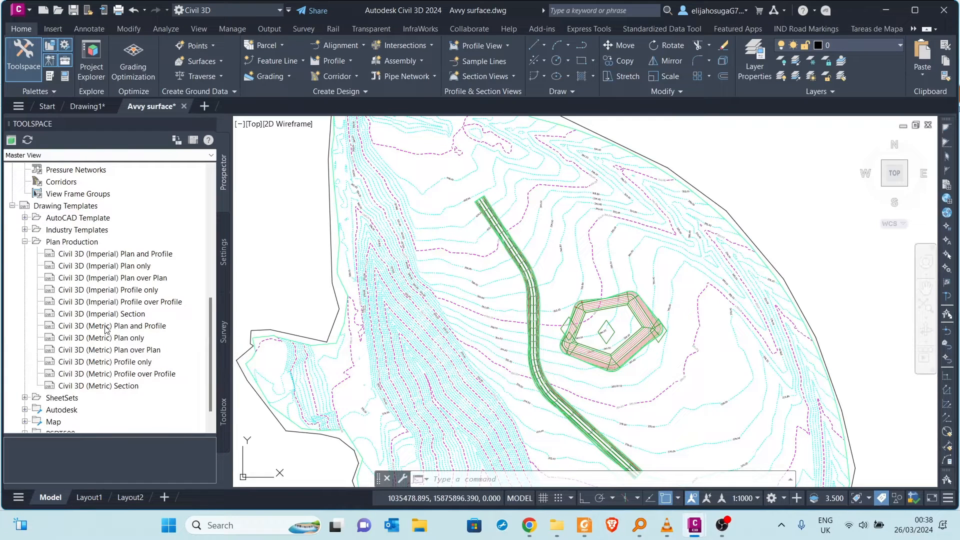
Open the Civil 3D (Metric) Plan and Profile template from the Plan Production drawing templates
{"action": "left_click", "coordinate": [105, 328]}
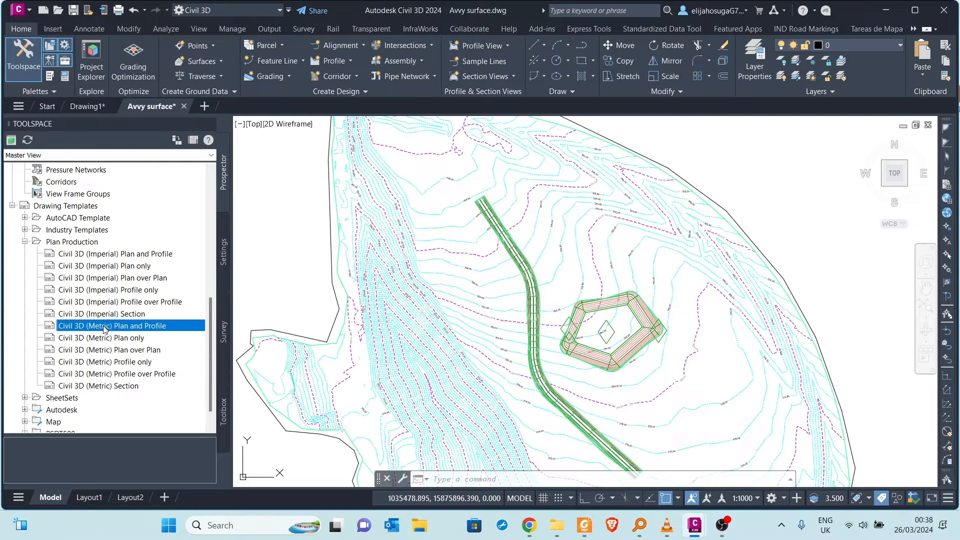
{"action": "right_click", "coordinate": [105, 329]}
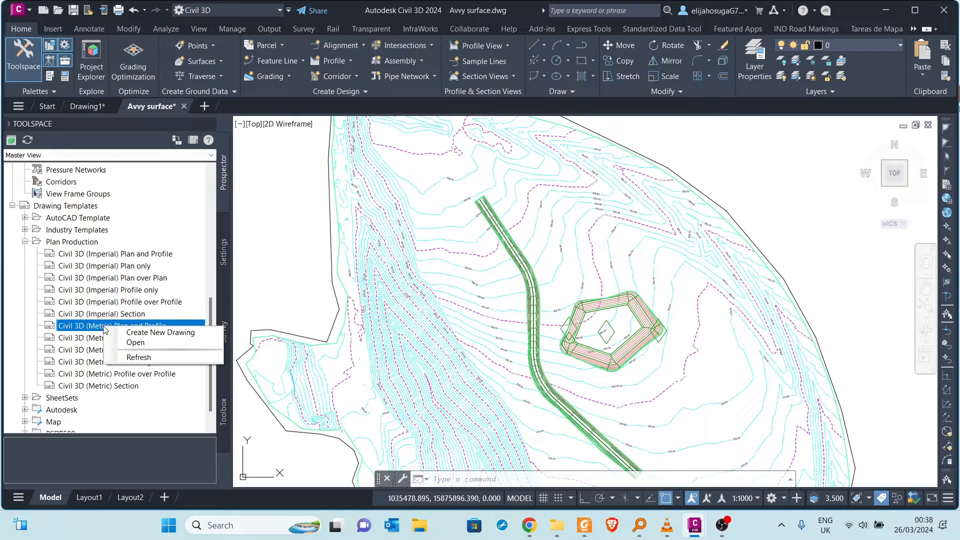
{"action": "left_click", "coordinate": [136, 343]}
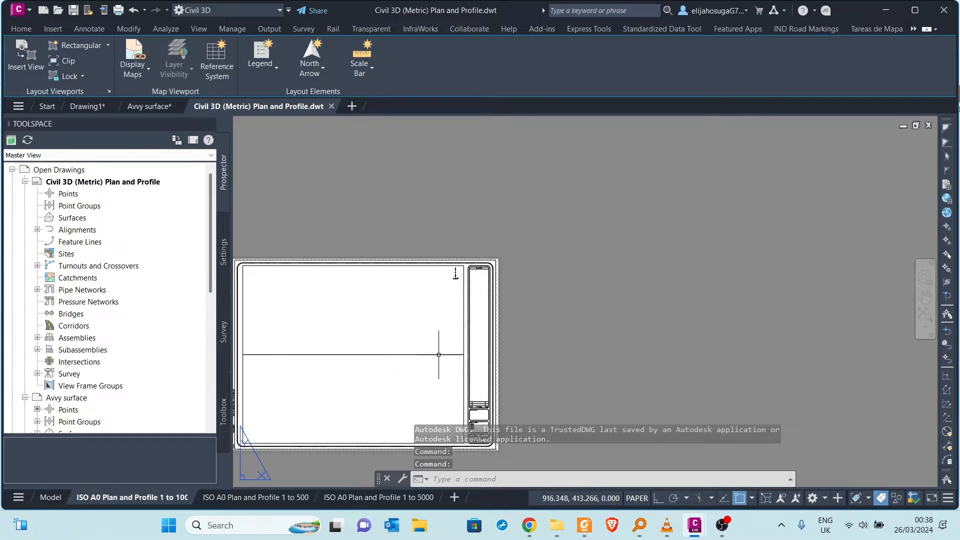
Examine the overall arrangement of the ISO A0 plan and profile sheet, including its border block and the two stacked viewports
{"action": "middle_click_drag", "start_coordinate": [439, 355], "coordinate": [642, 275]}
{"action": "scroll", "coordinate": [496, 236], "scroll_direction": "up", "scroll_amount": 2}
{"action": "scroll", "coordinate": [497, 236], "scroll_direction": "down", "scroll_amount": 2}
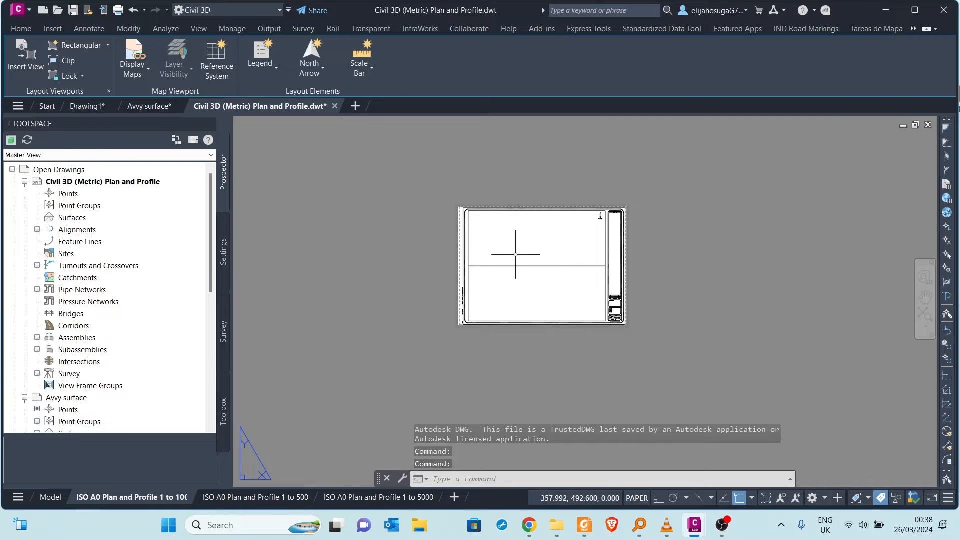
{"action": "scroll", "coordinate": [621, 275], "scroll_direction": "up", "scroll_amount": 2}
{"action": "middle_click_drag", "start_coordinate": [573, 264], "coordinate": [538, 133]}
{"action": "scroll", "coordinate": [681, 360], "scroll_direction": "down", "scroll_amount": 2}
{"action": "scroll", "coordinate": [683, 384], "scroll_direction": "up", "scroll_amount": 4}
{"action": "scroll", "coordinate": [570, 173], "scroll_direction": "down", "scroll_amount": 4}
{"action": "scroll", "coordinate": [581, 210], "scroll_direction": "up", "scroll_amount": 4}
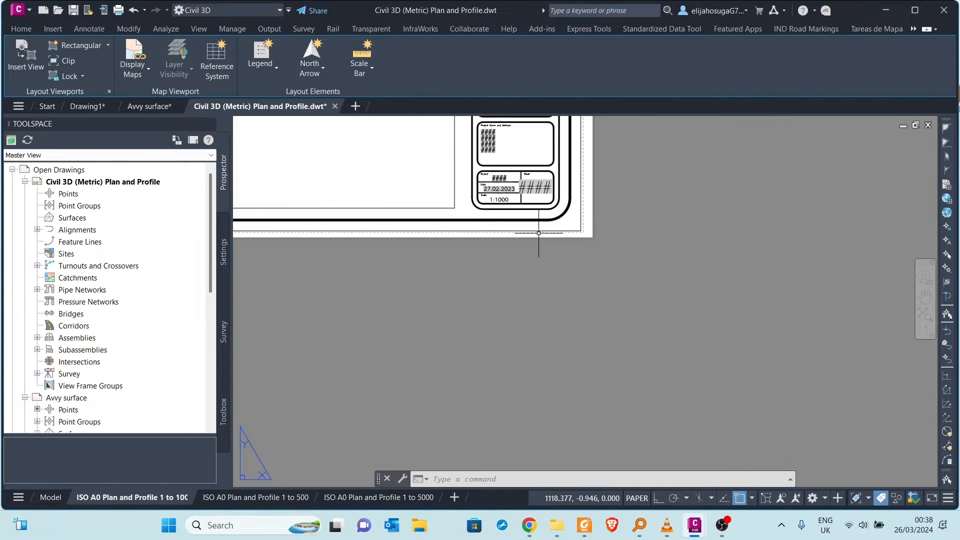
{"action": "left_click", "coordinate": [535, 220]}
{"action": "scroll", "coordinate": [562, 259], "scroll_direction": "down", "scroll_amount": 4}
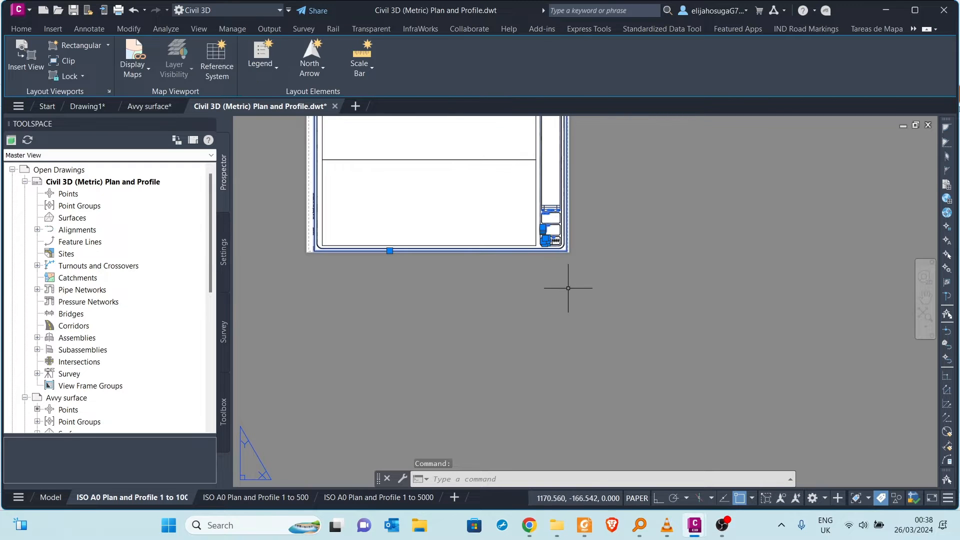
{"action": "middle_click_drag", "start_coordinate": [519, 250], "coordinate": [571, 341]}
{"action": "scroll", "coordinate": [401, 158], "scroll_direction": "up", "scroll_amount": 2}
{"action": "scroll", "coordinate": [505, 214], "scroll_direction": "down", "scroll_amount": 1}
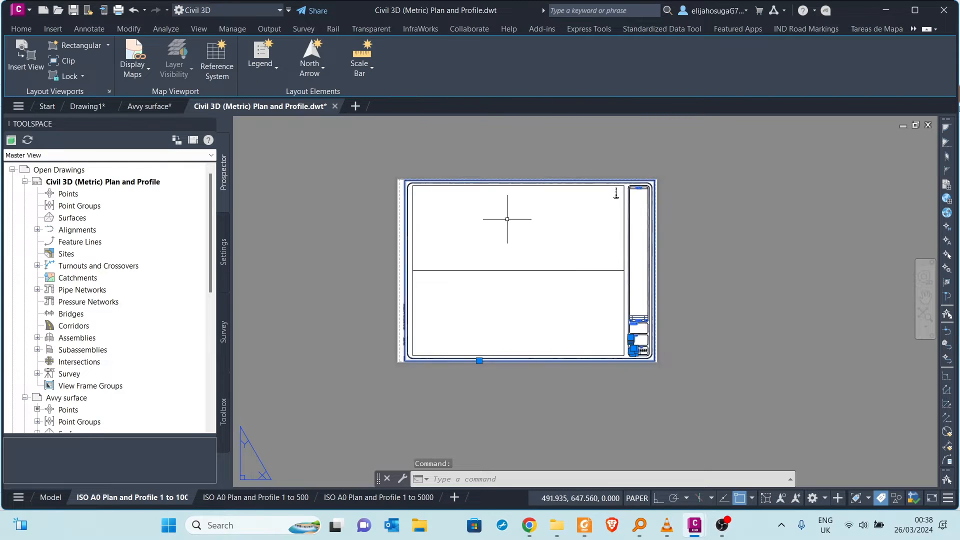
Deselect the border and examine the title block's revision table, firm, project, date and scale fields
{"action": "scroll", "coordinate": [649, 352], "scroll_direction": "up", "scroll_amount": 5}
{"action": "middle_click_drag", "start_coordinate": [560, 219], "coordinate": [575, 278]}
{"action": "key", "text": "Escape"}
{"action": "scroll", "coordinate": [564, 238], "scroll_direction": "up", "scroll_amount": 4}
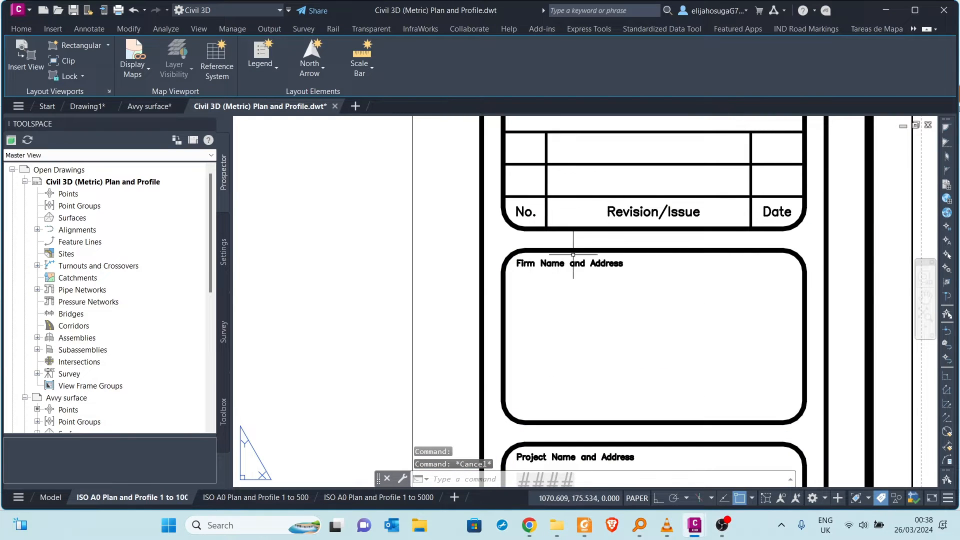
{"action": "scroll", "coordinate": [573, 255], "scroll_direction": "down", "scroll_amount": 6}
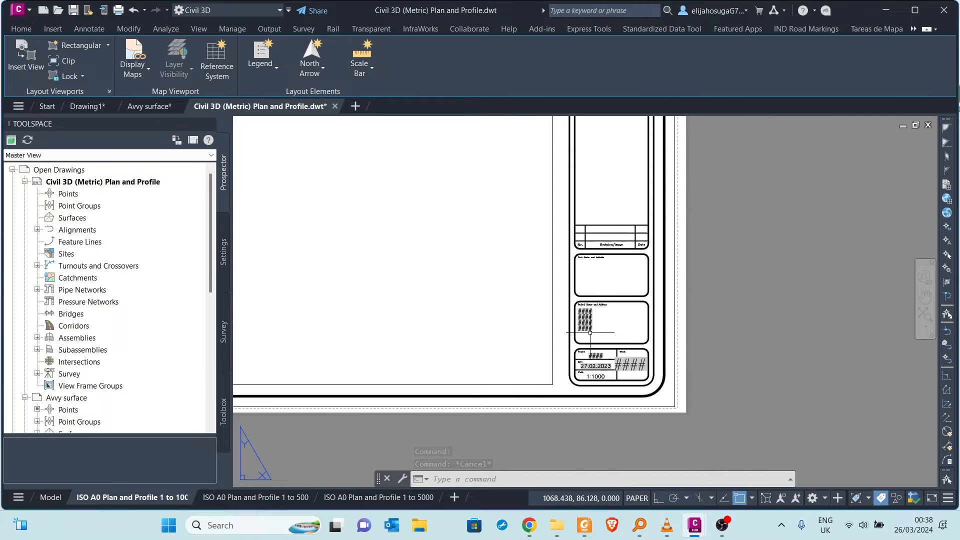
{"action": "scroll", "coordinate": [590, 333], "scroll_direction": "up", "scroll_amount": 4}
{"action": "scroll", "coordinate": [641, 402], "scroll_direction": "down", "scroll_amount": 4}
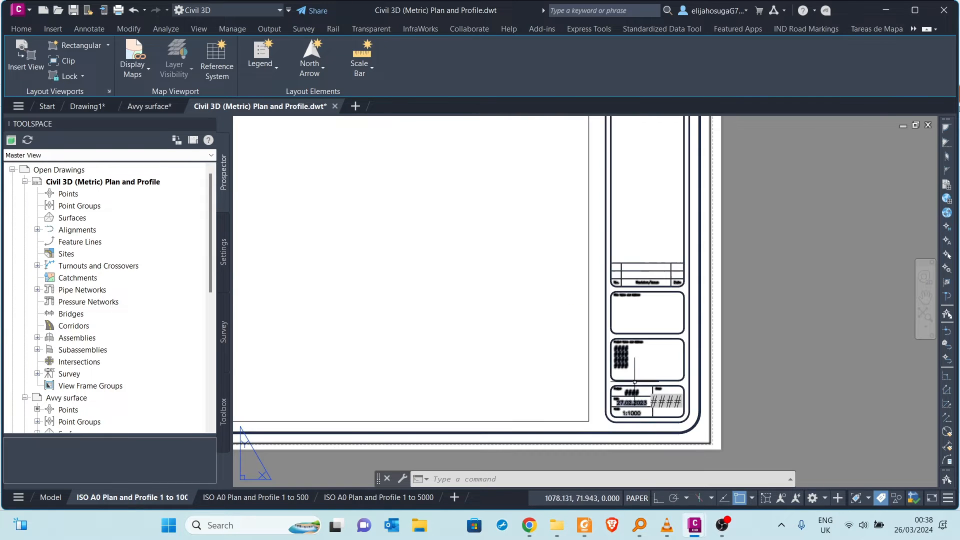
{"action": "scroll", "coordinate": [649, 397], "scroll_direction": "up", "scroll_amount": 8}
{"action": "scroll", "coordinate": [702, 404], "scroll_direction": "down", "scroll_amount": 10}
{"action": "scroll", "coordinate": [604, 320], "scroll_direction": "down", "scroll_amount": 4}
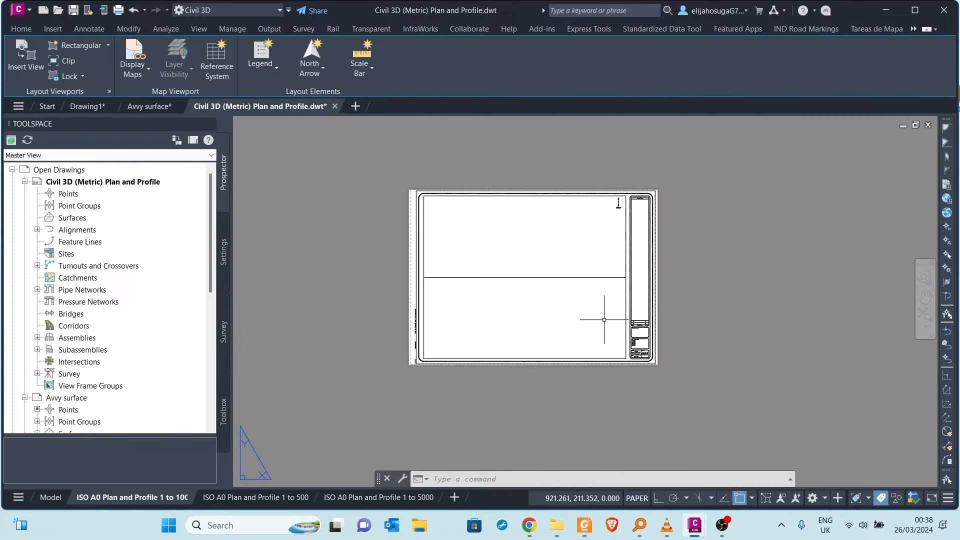
{"action": "scroll", "coordinate": [442, 245], "scroll_direction": "up", "scroll_amount": 2}
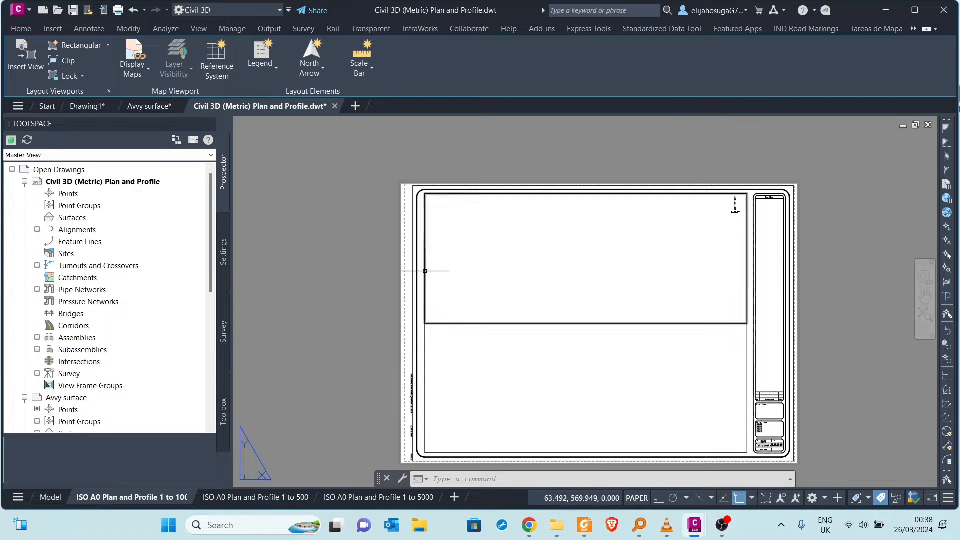
Show the properties of the sheet's upper viewport and choose Plan as its viewport type
{"action": "left_click", "coordinate": [424, 271]}
{"action": "middle_click_drag", "start_coordinate": [643, 293], "coordinate": [506, 258]}
{"action": "scroll", "coordinate": [572, 320], "scroll_direction": "down", "scroll_amount": 2}
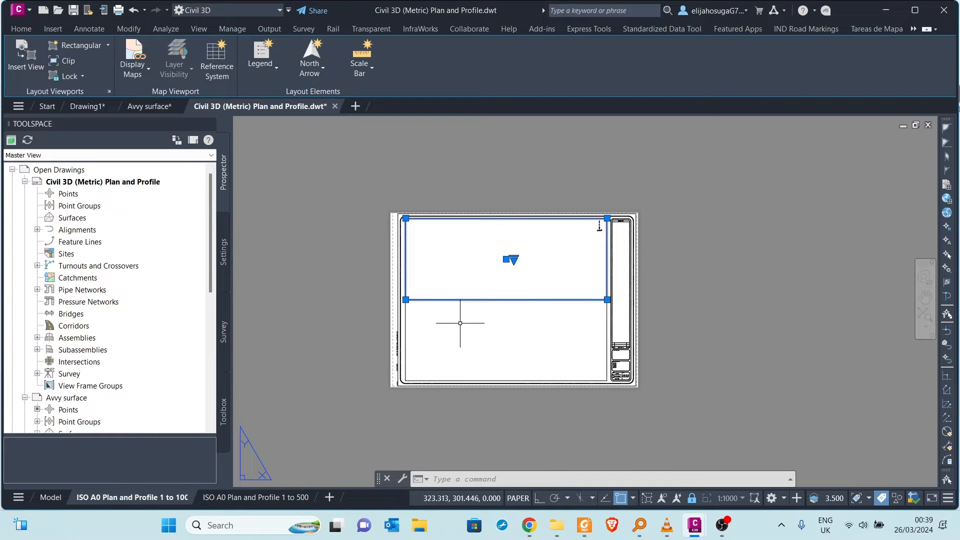
{"action": "key", "text": "ctrl+1"}
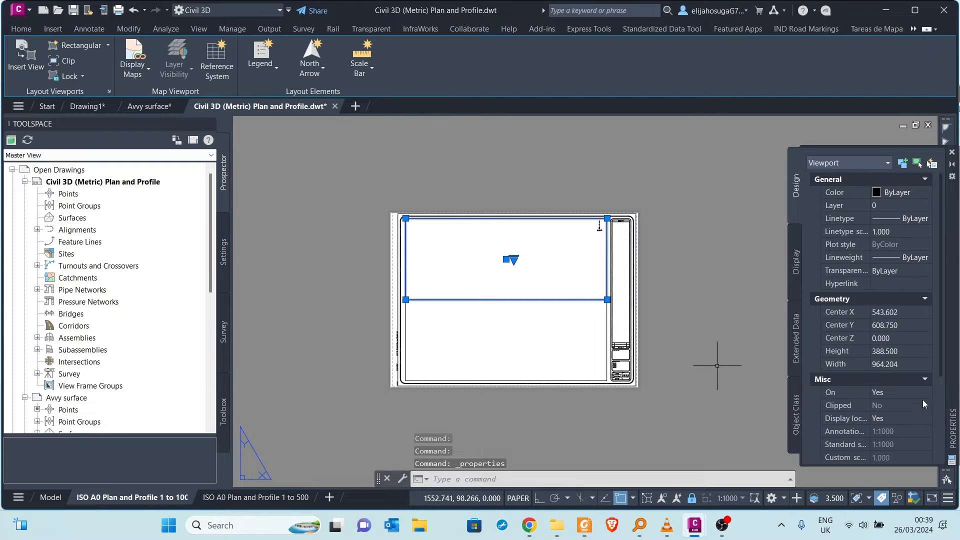
{"action": "scroll", "coordinate": [886, 382], "scroll_direction": "down", "scroll_amount": 4}
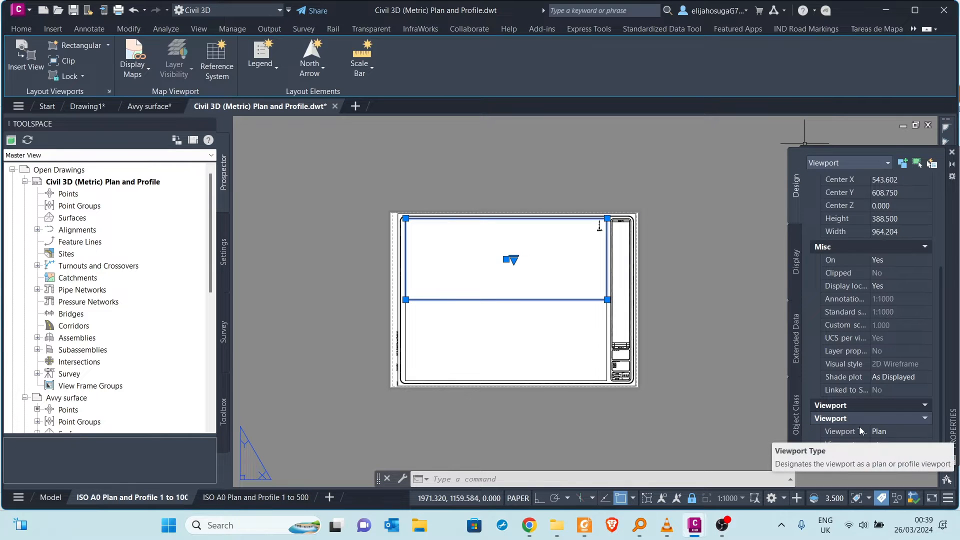
{"action": "left_click", "coordinate": [902, 434]}
{"action": "left_click", "coordinate": [902, 433]}
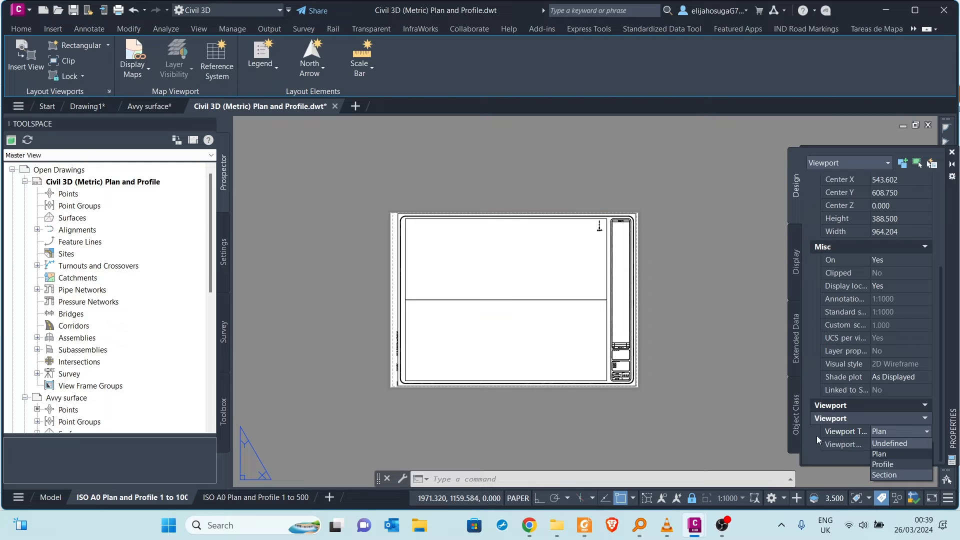
{"action": "left_click", "coordinate": [884, 456]}
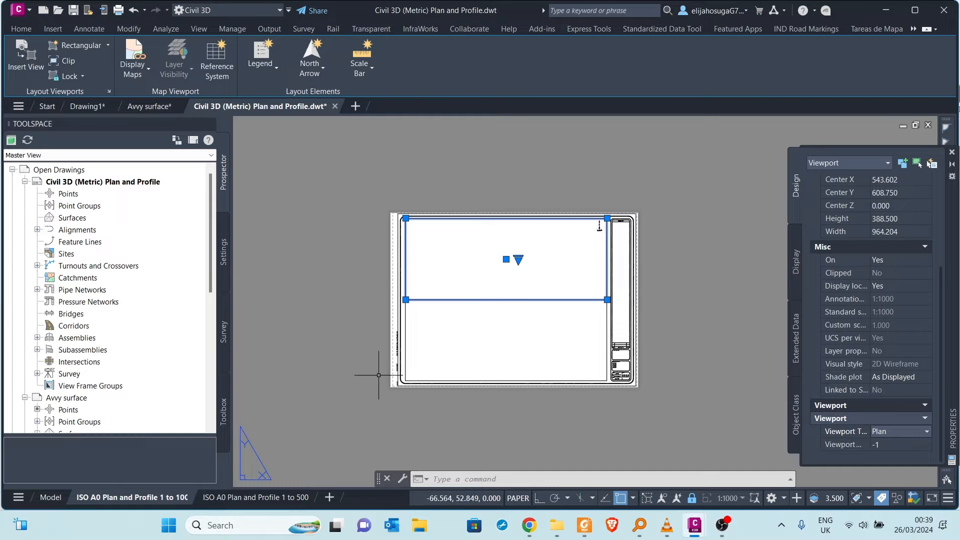
{"action": "key", "text": "Escape"}
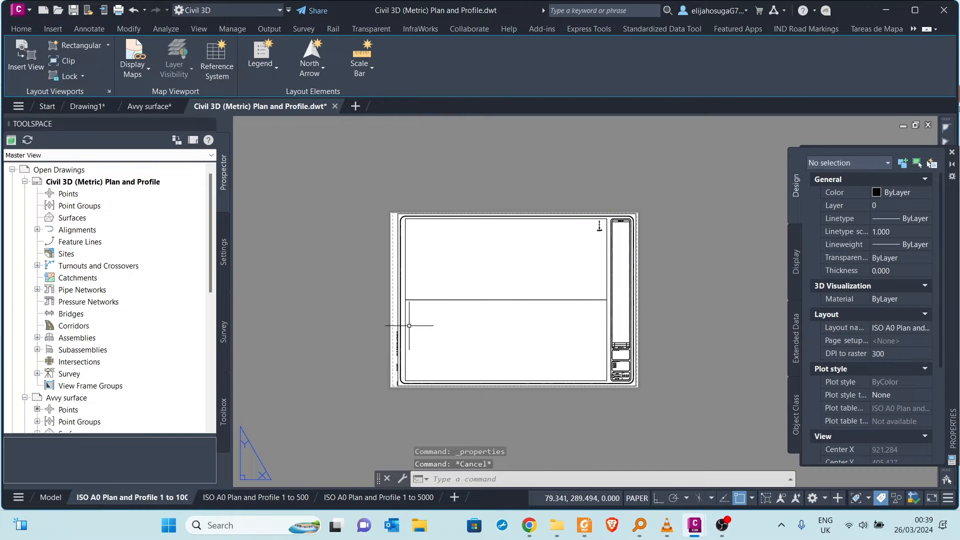
Check the viewport type in the properties of the sheet's lower viewport
{"action": "left_click", "coordinate": [409, 326]}
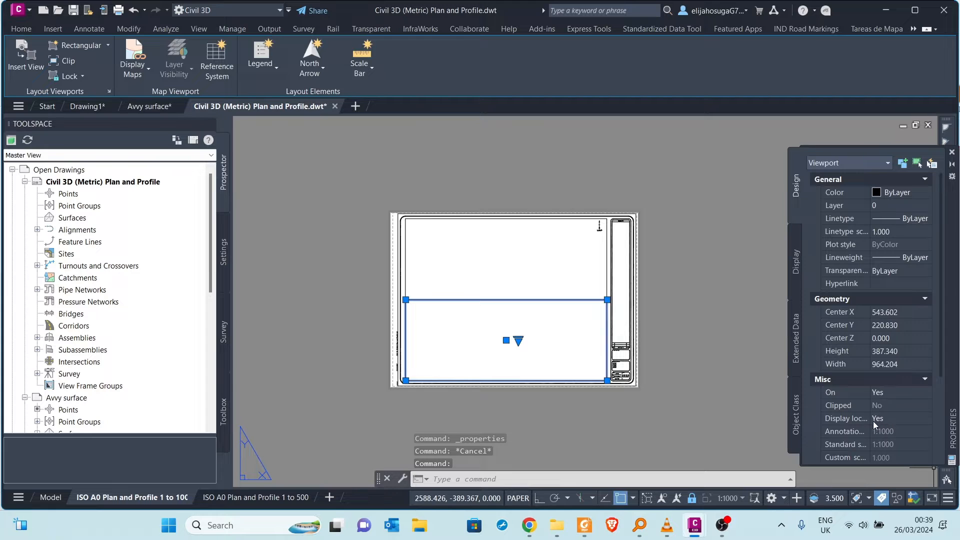
{"action": "scroll", "coordinate": [893, 432], "scroll_direction": "down", "scroll_amount": 5}
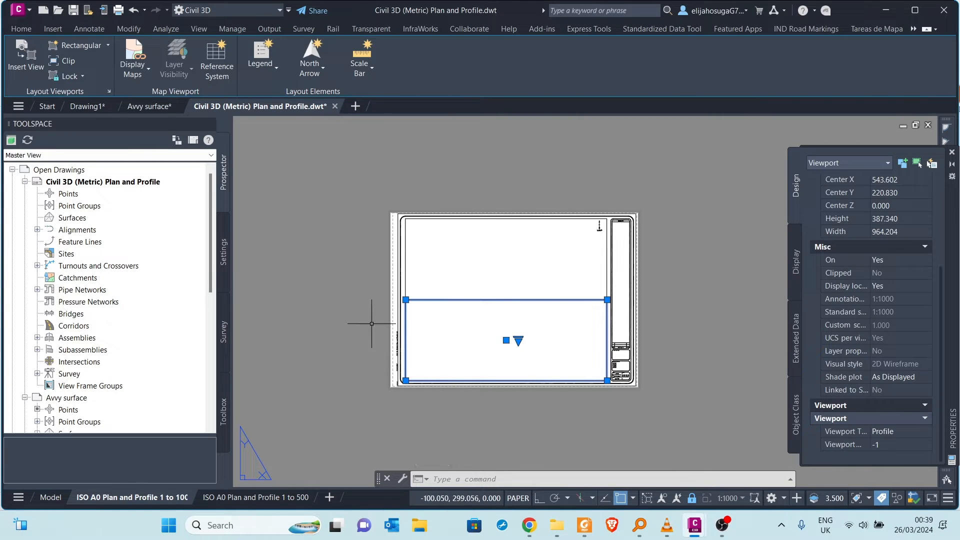
{"action": "key", "text": "Escape"}
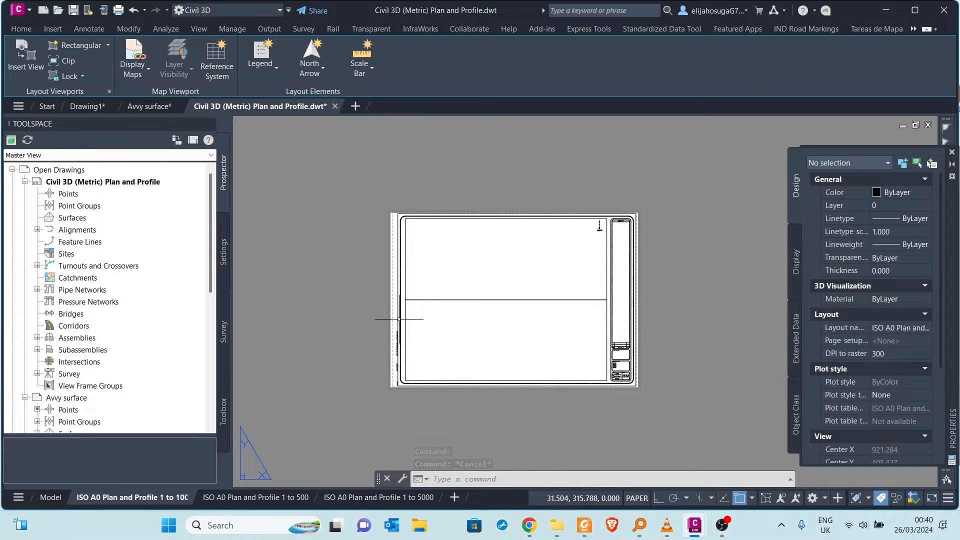
Review the plan and profile viewport frames on the sheet, selecting the upper one and the lower one in turn
{"action": "scroll", "coordinate": [418, 300], "scroll_direction": "up", "scroll_amount": 2}
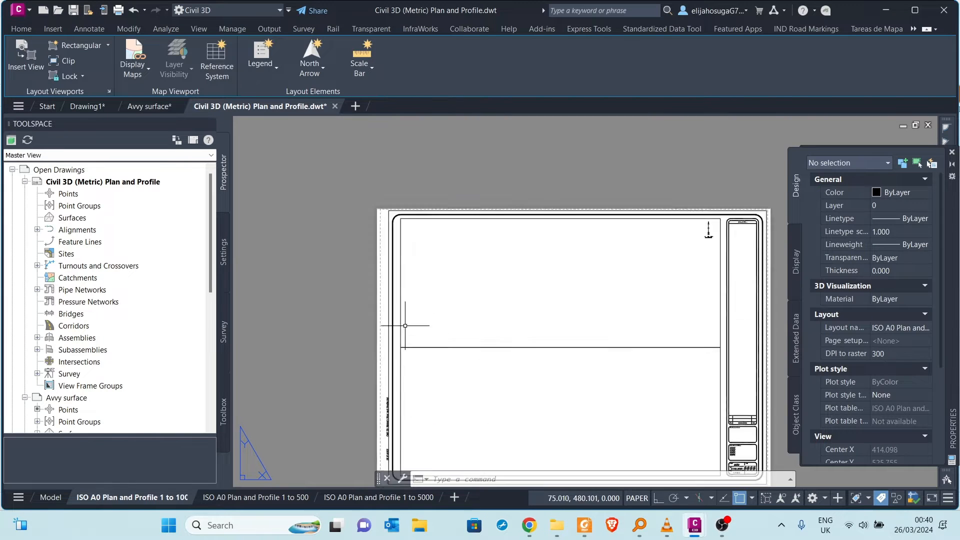
{"action": "scroll", "coordinate": [400, 316], "scroll_direction": "down", "scroll_amount": 4}
{"action": "scroll", "coordinate": [400, 316], "scroll_direction": "up", "scroll_amount": 4}
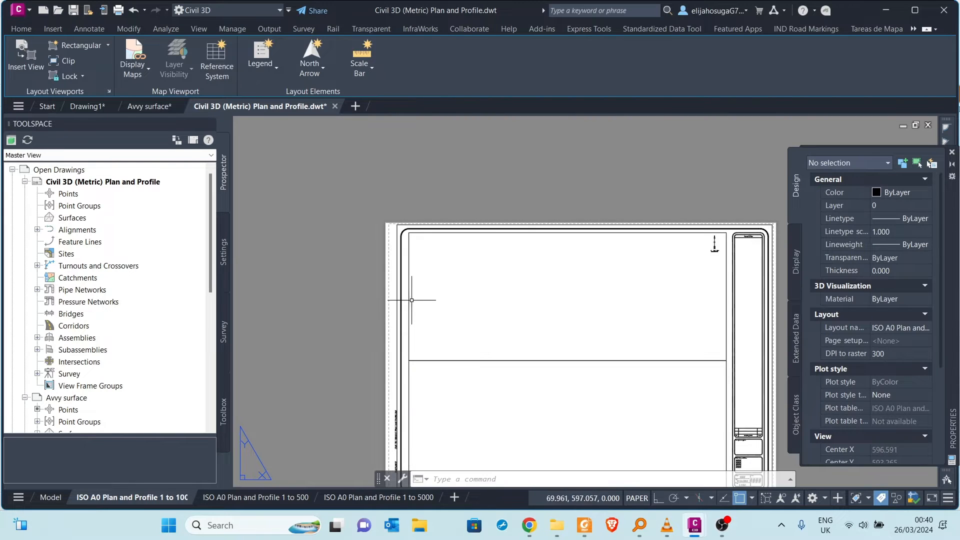
{"action": "scroll", "coordinate": [395, 290], "scroll_direction": "down", "scroll_amount": 2}
{"action": "scroll", "coordinate": [339, 304], "scroll_direction": "up", "scroll_amount": 2}
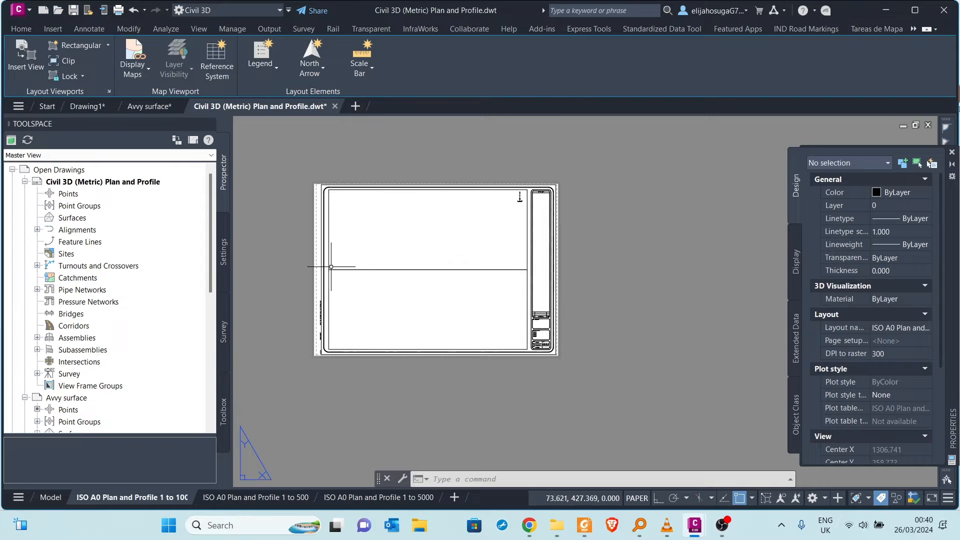
{"action": "scroll", "coordinate": [350, 300], "scroll_direction": "down", "scroll_amount": 2}
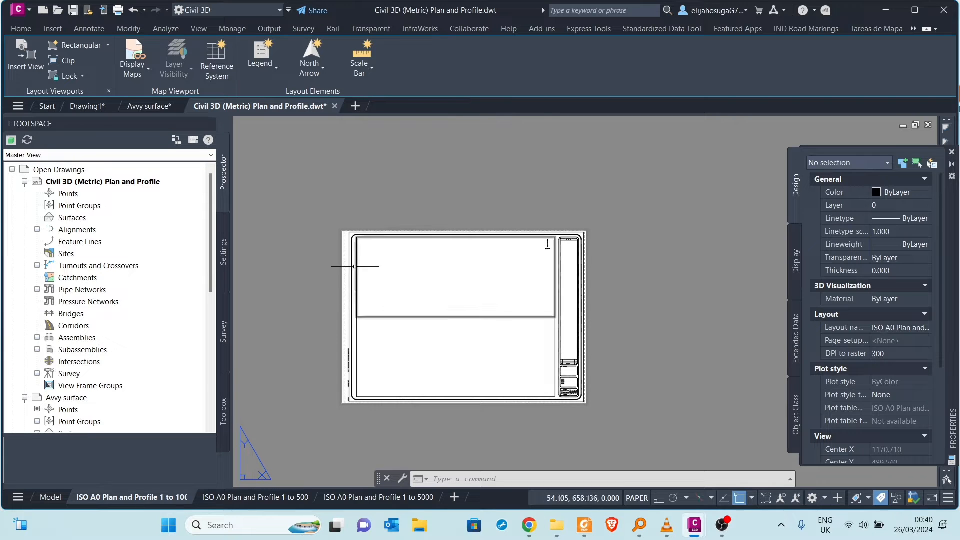
{"action": "mouse_move", "coordinate": [356, 264]}
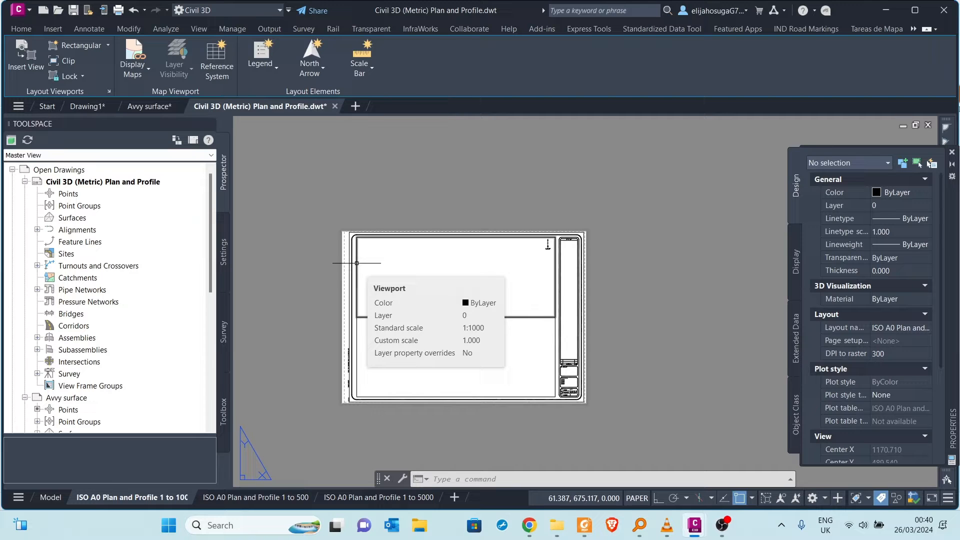
{"action": "left_click", "coordinate": [357, 264]}
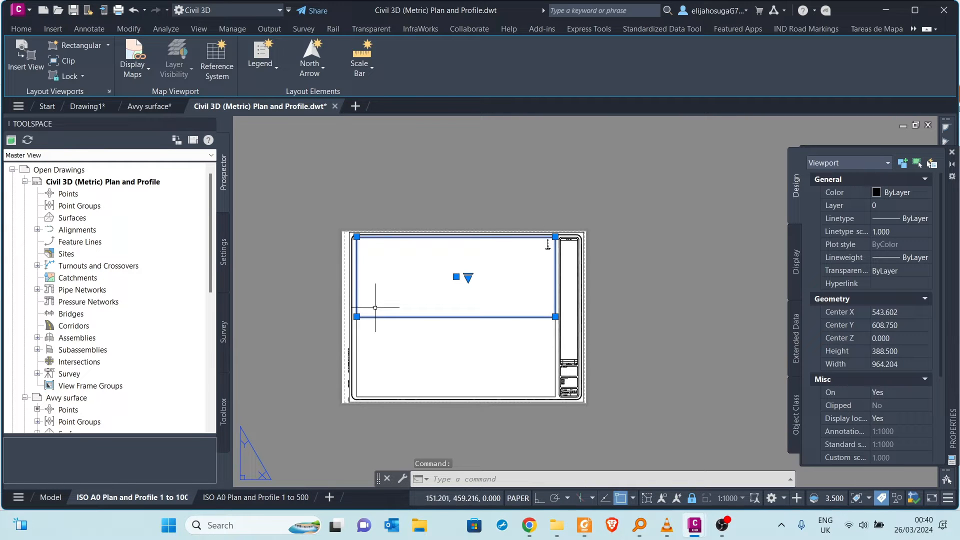
{"action": "key", "text": "Escape"}
{"action": "key", "text": "Escape"}
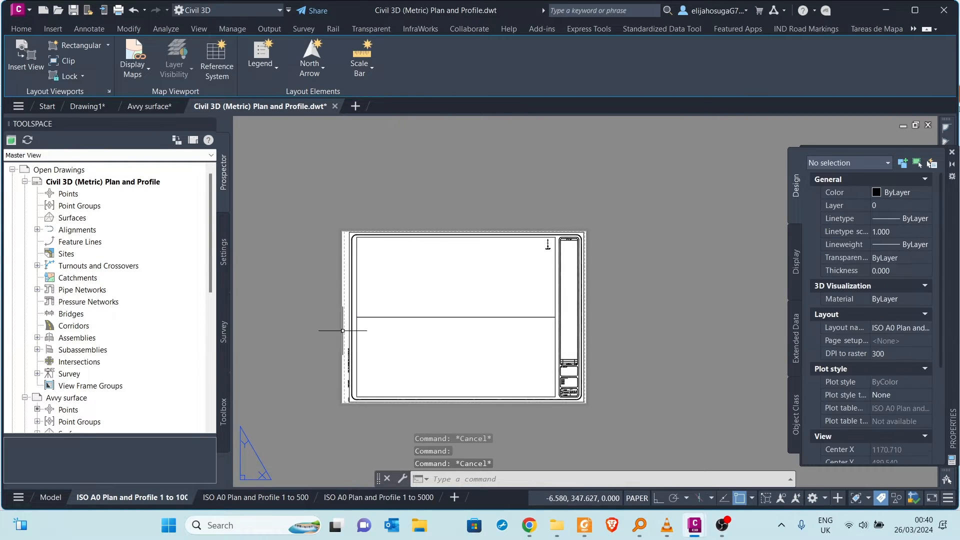
{"action": "left_click", "coordinate": [357, 329]}
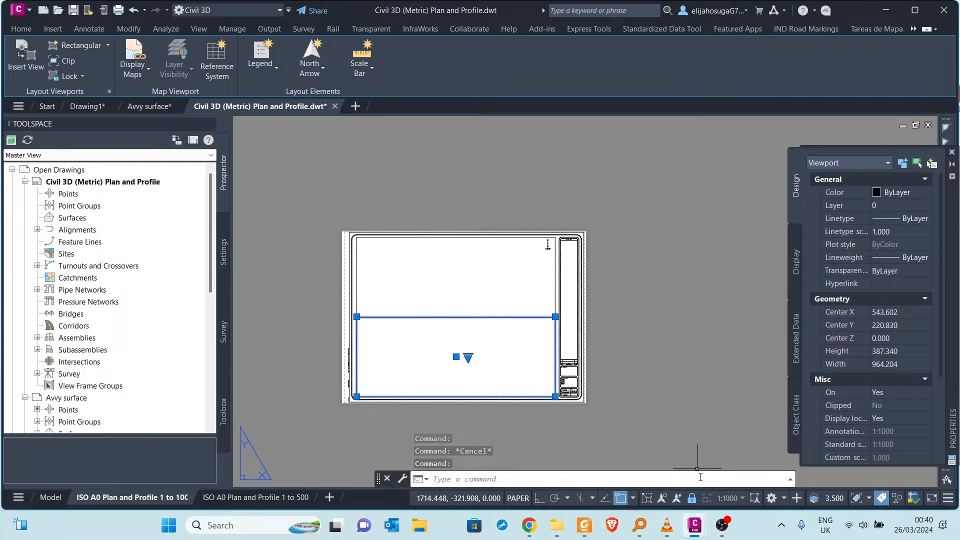
Switch to Foxit PDF Reader and compare the finished sheet's plan area, profile area and title block at a reduced zoom
{"action": "left_click", "coordinate": [585, 525]}
{"action": "scroll", "coordinate": [457, 361], "scroll_direction": "down", "scroll_amount": 1}
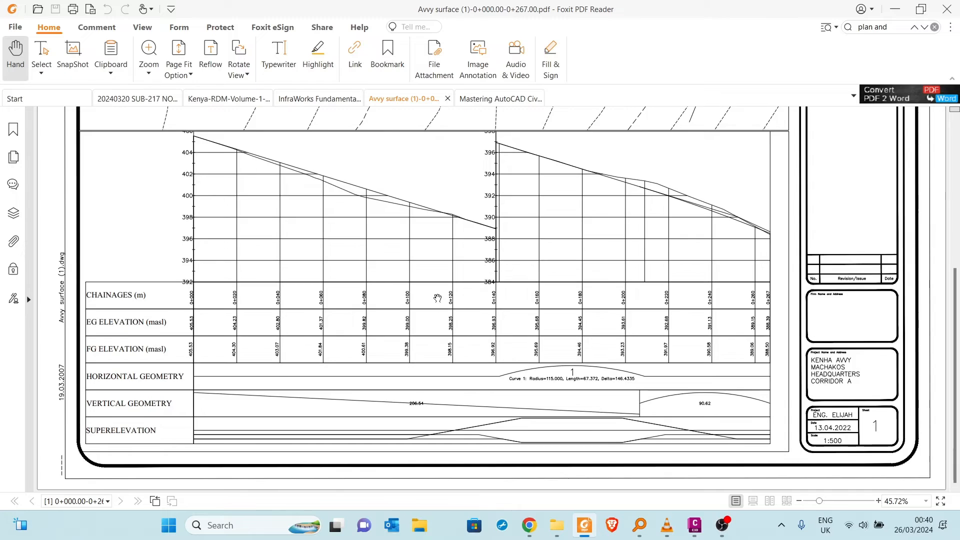
{"action": "scroll", "coordinate": [437, 298], "scroll_direction": "up", "scroll_amount": 5}
{"action": "scroll", "coordinate": [438, 298], "scroll_direction": "down", "scroll_amount": 5}
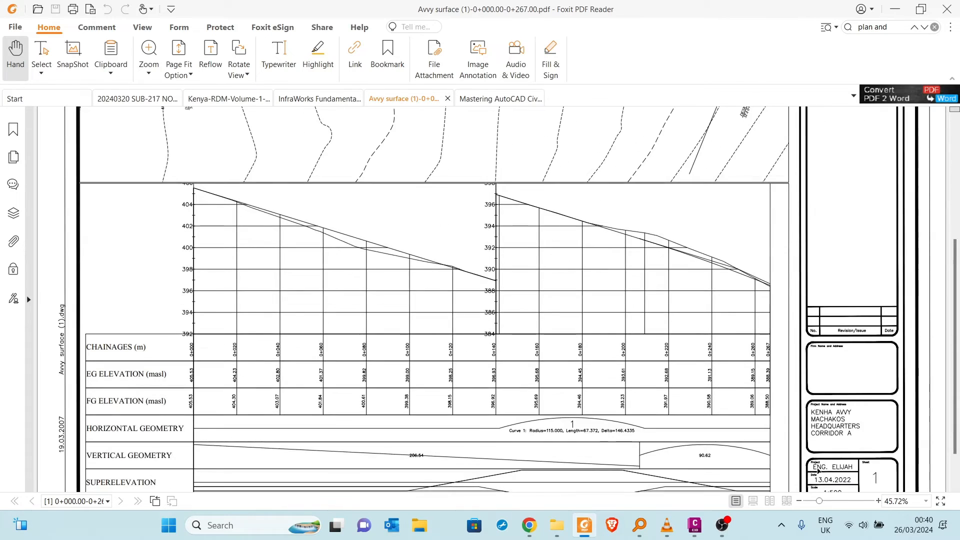
{"action": "left_click", "coordinate": [800, 501]}
{"action": "left_click", "coordinate": [799, 501]}
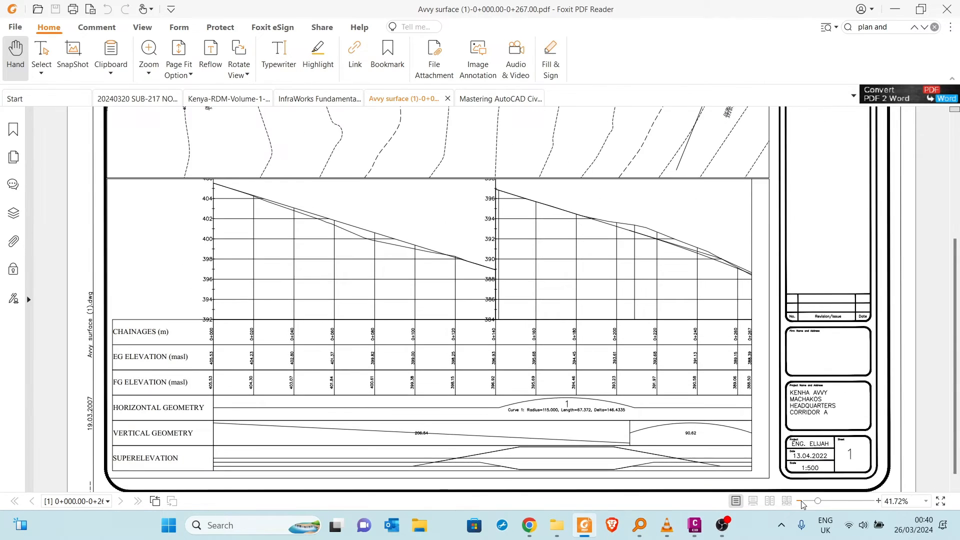
{"action": "left_click", "coordinate": [800, 501]}
{"action": "left_click", "coordinate": [799, 501]}
{"action": "left_click", "coordinate": [799, 501]}
{"action": "left_click", "coordinate": [799, 501]}
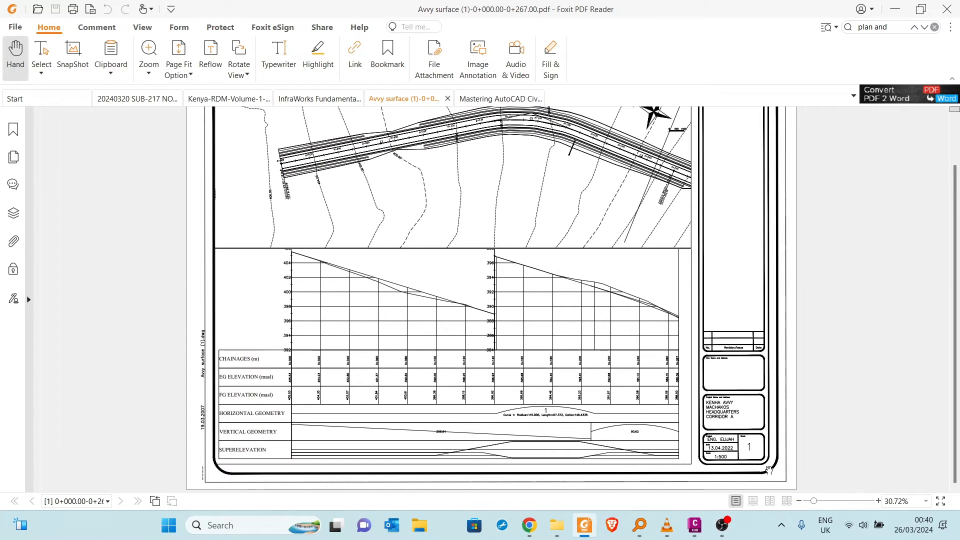
{"action": "scroll", "coordinate": [710, 343], "scroll_direction": "up", "scroll_amount": 2}
{"action": "scroll", "coordinate": [712, 261], "scroll_direction": "down", "scroll_amount": 2}
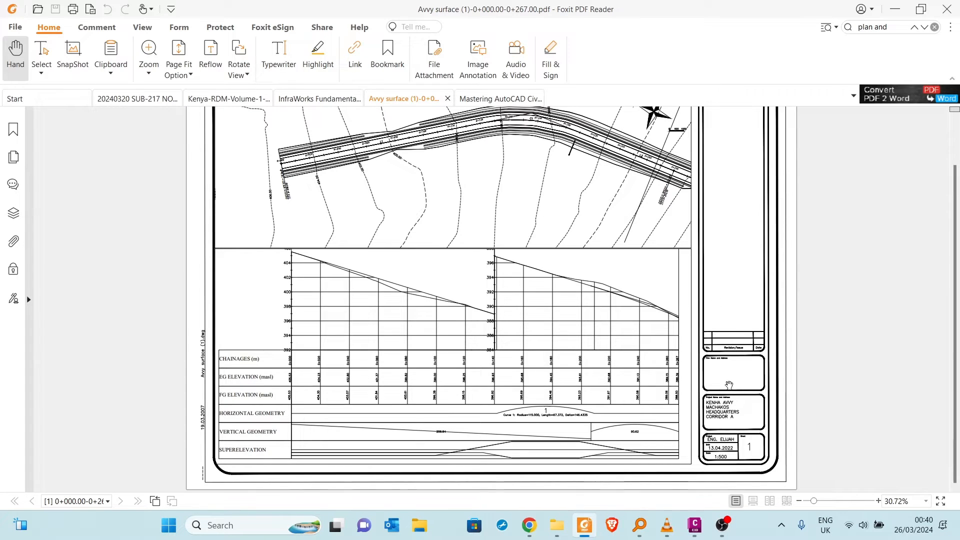
{"action": "scroll", "coordinate": [700, 391], "scroll_direction": "up", "scroll_amount": 2}
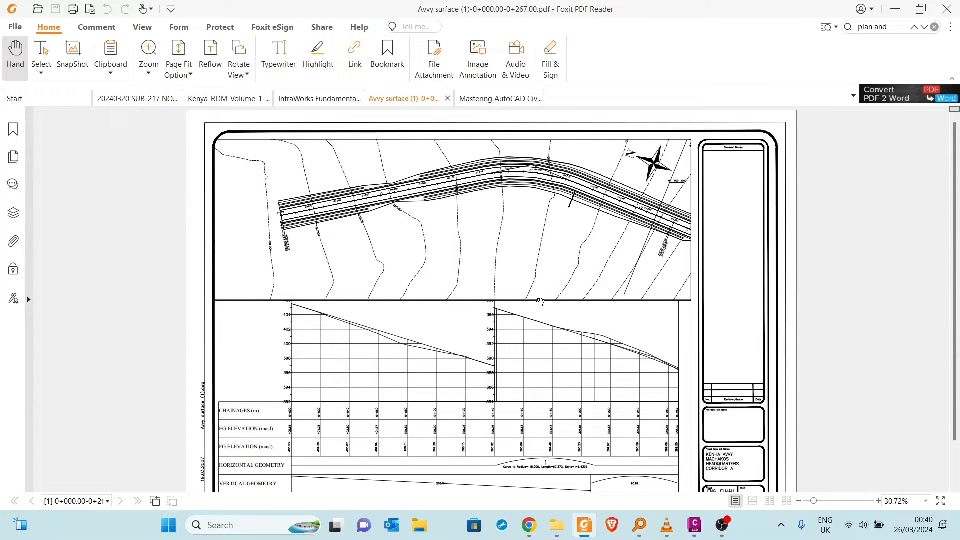
Return from the finished PDF sheet to Civil 3D and examine the north arrow and scale bar on the template layout
{"action": "scroll", "coordinate": [531, 218], "scroll_direction": "down", "scroll_amount": 2}
{"action": "scroll", "coordinate": [465, 249], "scroll_direction": "up", "scroll_amount": 1}
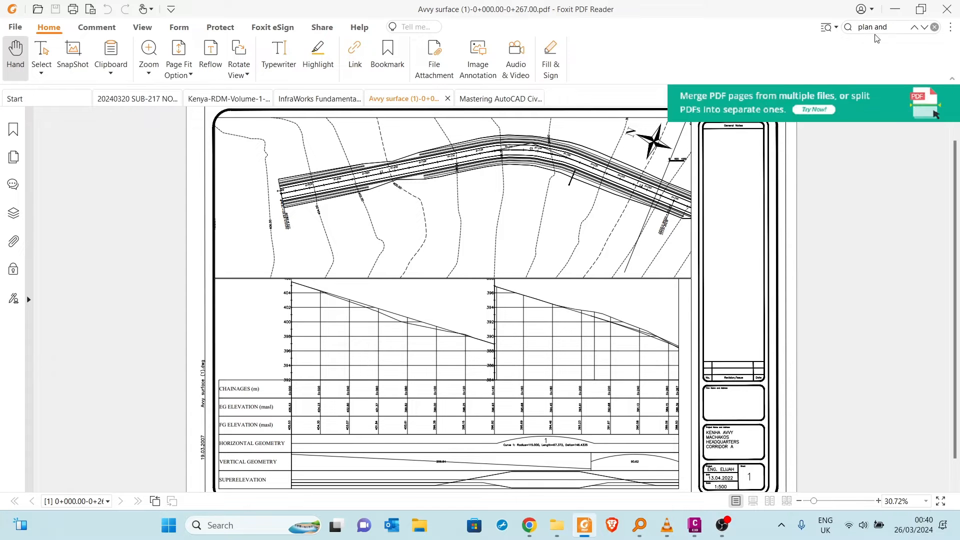
{"action": "left_click", "coordinate": [895, 9]}
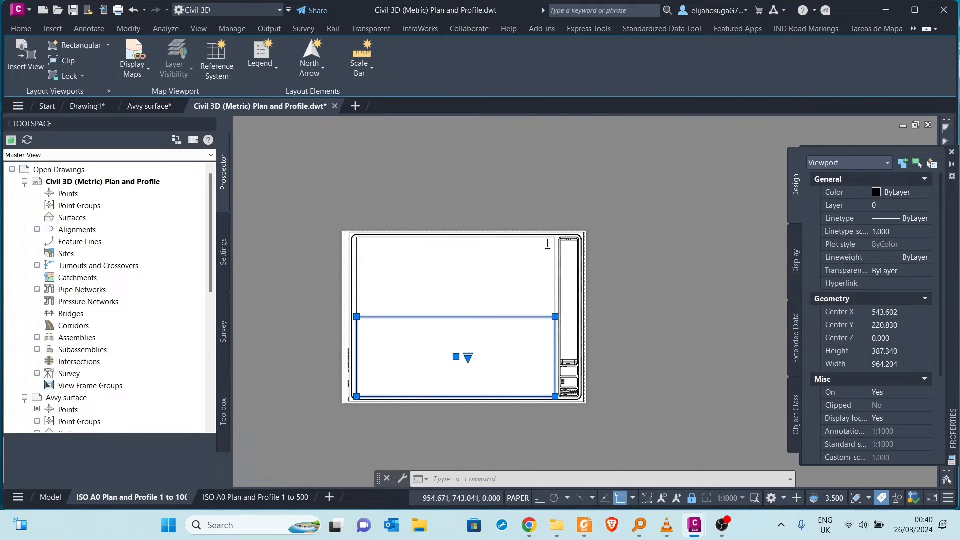
{"action": "scroll", "coordinate": [537, 227], "scroll_direction": "up", "scroll_amount": 5}
{"action": "scroll", "coordinate": [564, 320], "scroll_direction": "down", "scroll_amount": 5}
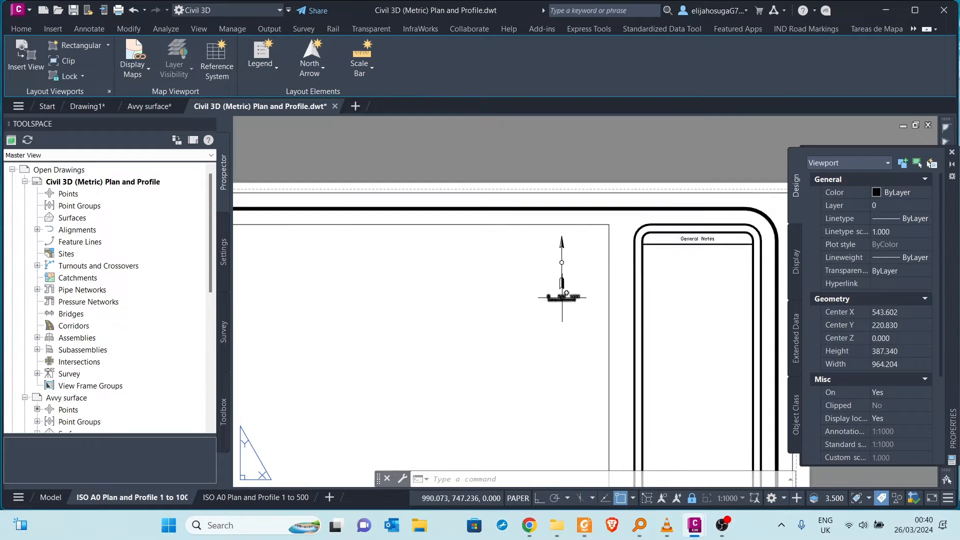
{"action": "scroll", "coordinate": [580, 245], "scroll_direction": "down", "scroll_amount": 4}
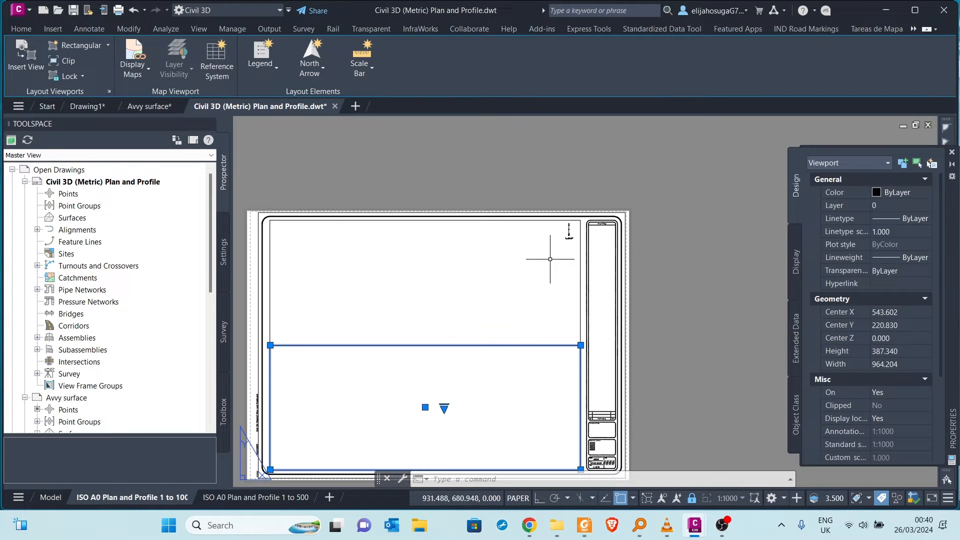
{"action": "scroll", "coordinate": [568, 224], "scroll_direction": "up", "scroll_amount": 5}
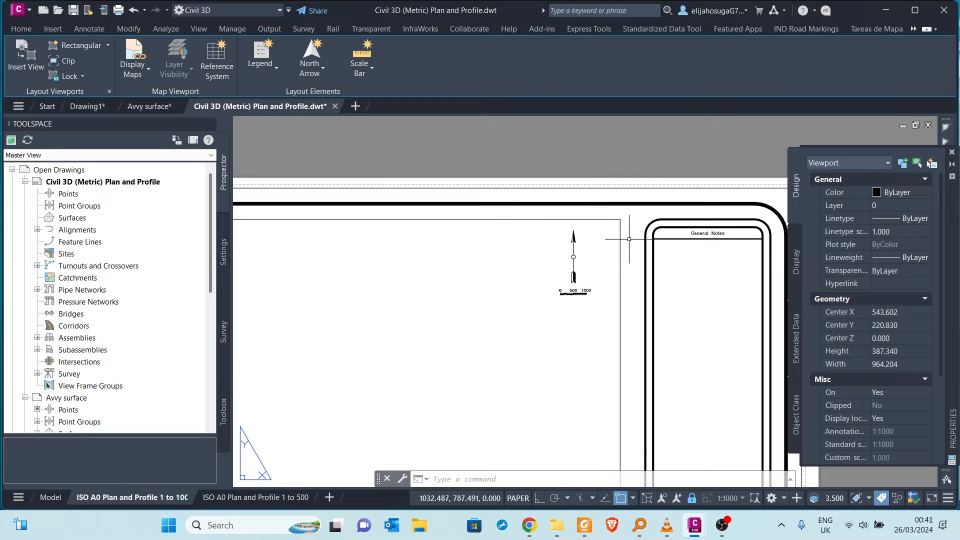
{"action": "scroll", "coordinate": [500, 258], "scroll_direction": "down", "scroll_amount": 2}
{"action": "key", "text": "Escape"}
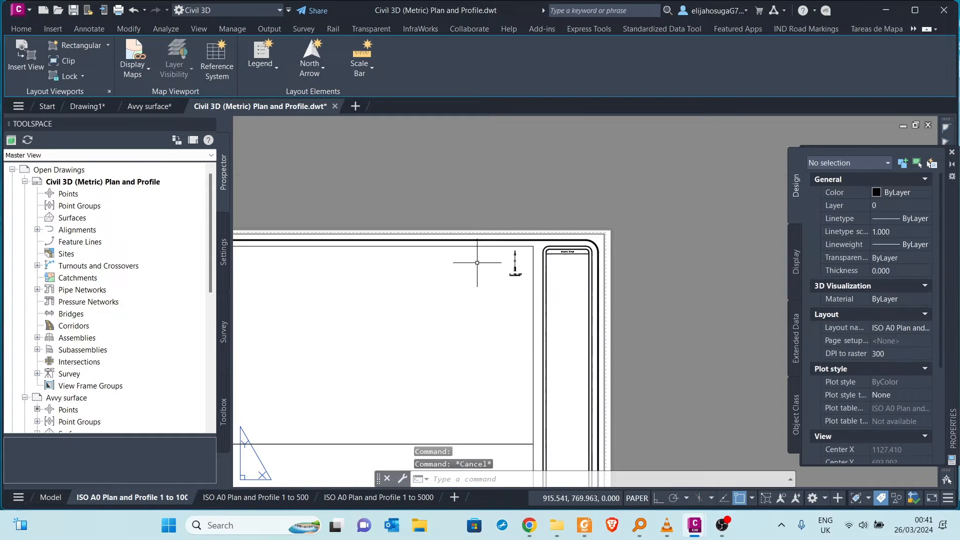
{"action": "scroll", "coordinate": [527, 296], "scroll_direction": "down", "scroll_amount": 2}
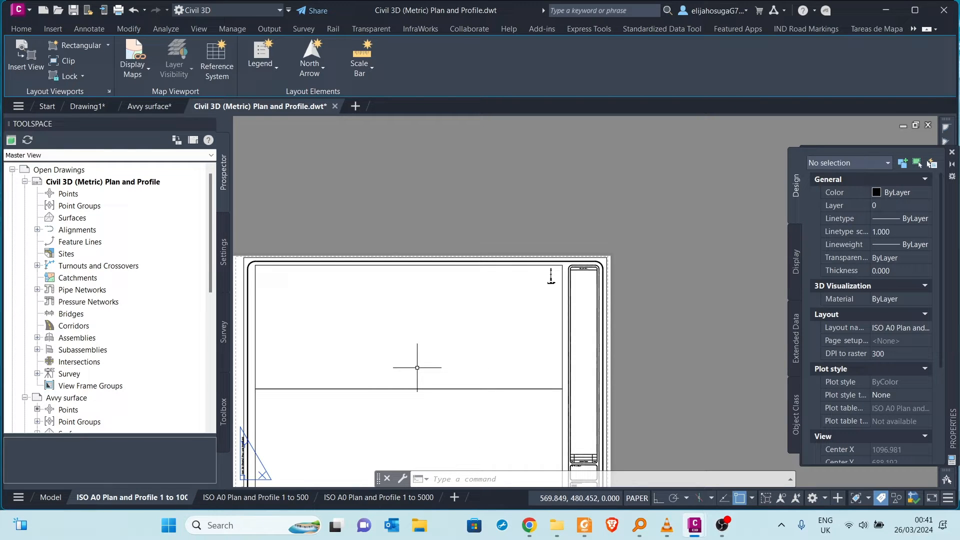
{"action": "scroll", "coordinate": [552, 271], "scroll_direction": "up", "scroll_amount": 4}
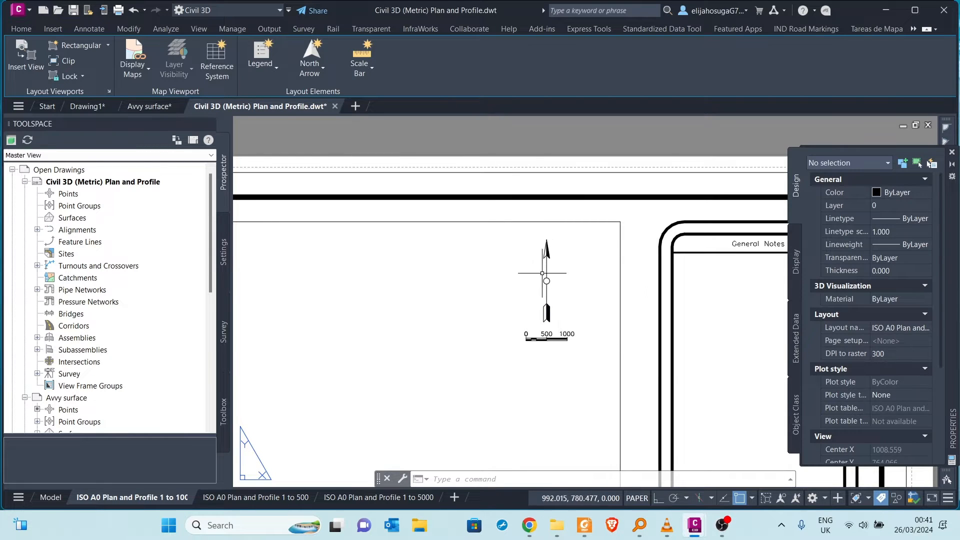
{"action": "scroll", "coordinate": [520, 288], "scroll_direction": "down", "scroll_amount": 6}
{"action": "middle_click_drag", "start_coordinate": [489, 344], "coordinate": [518, 297]}
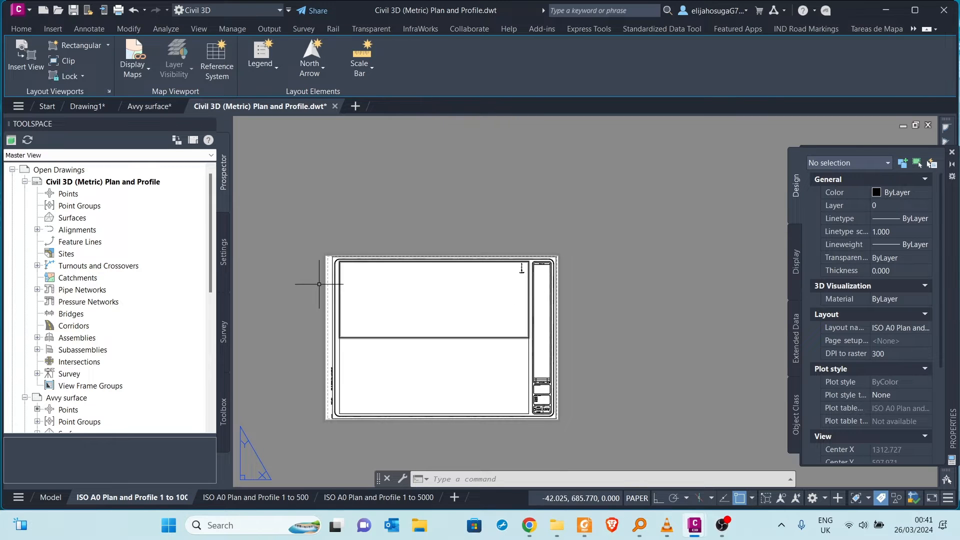
Check the viewport type in the properties of the sheet's upper viewport and of its lower viewport
{"action": "left_click", "coordinate": [340, 287]}
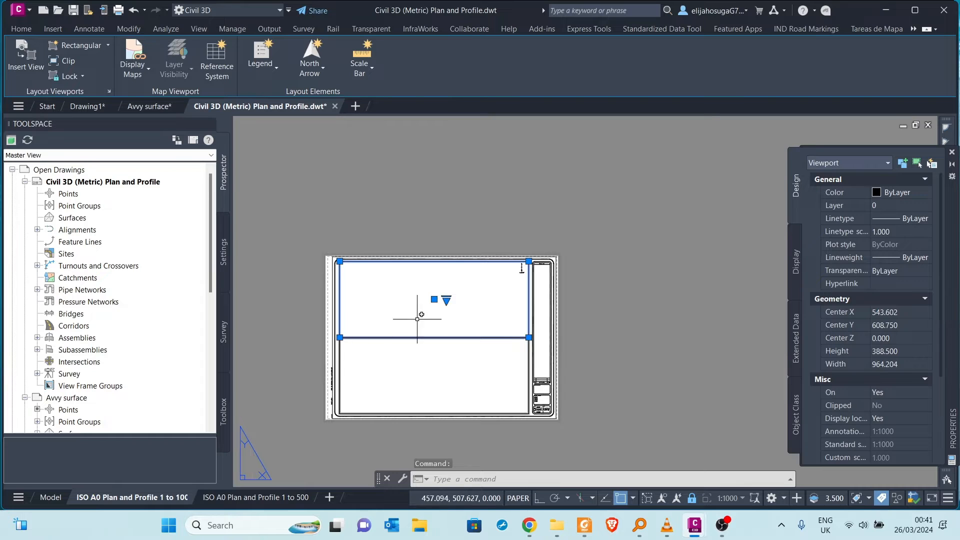
{"action": "scroll", "coordinate": [892, 397], "scroll_direction": "down", "scroll_amount": 4}
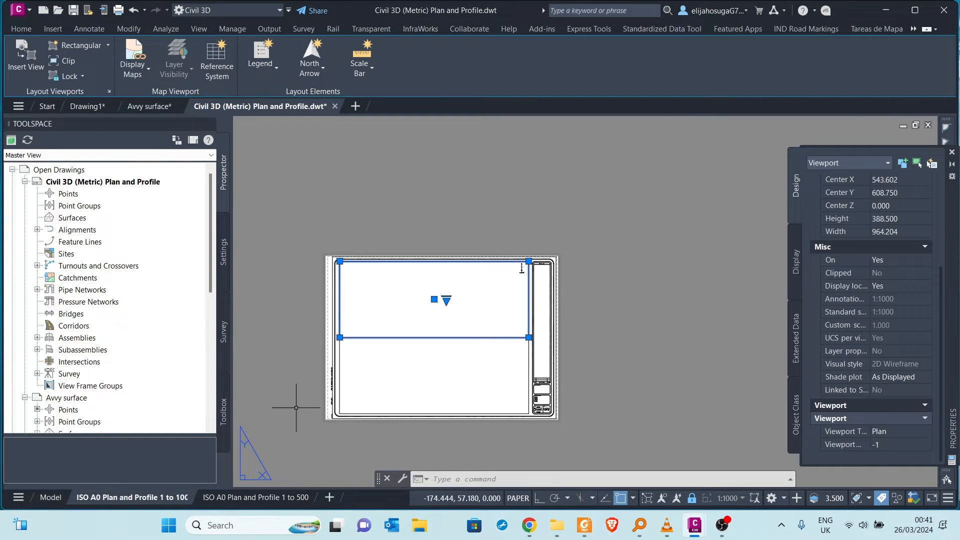
{"action": "key", "text": "Escape"}
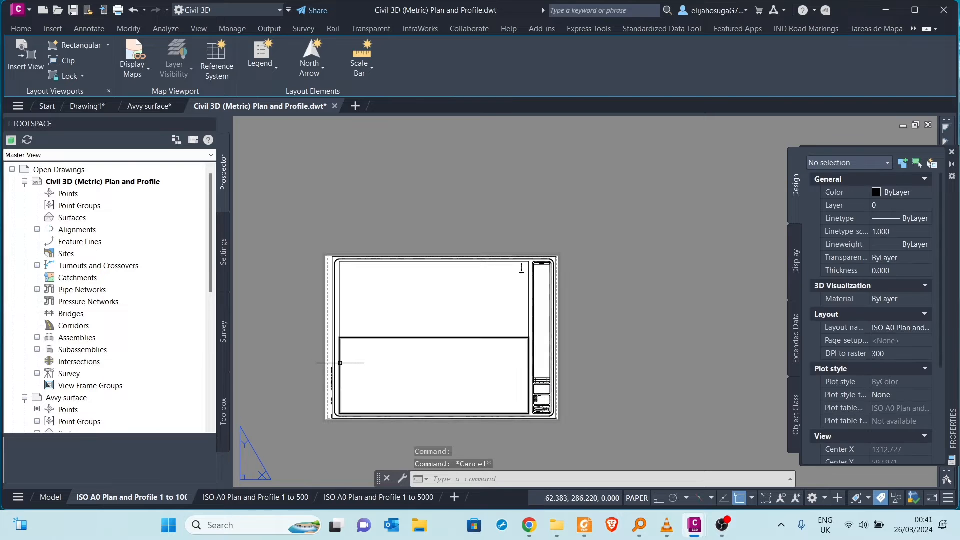
{"action": "left_click", "coordinate": [340, 363]}
{"action": "scroll", "coordinate": [940, 432], "scroll_direction": "down", "scroll_amount": 3}
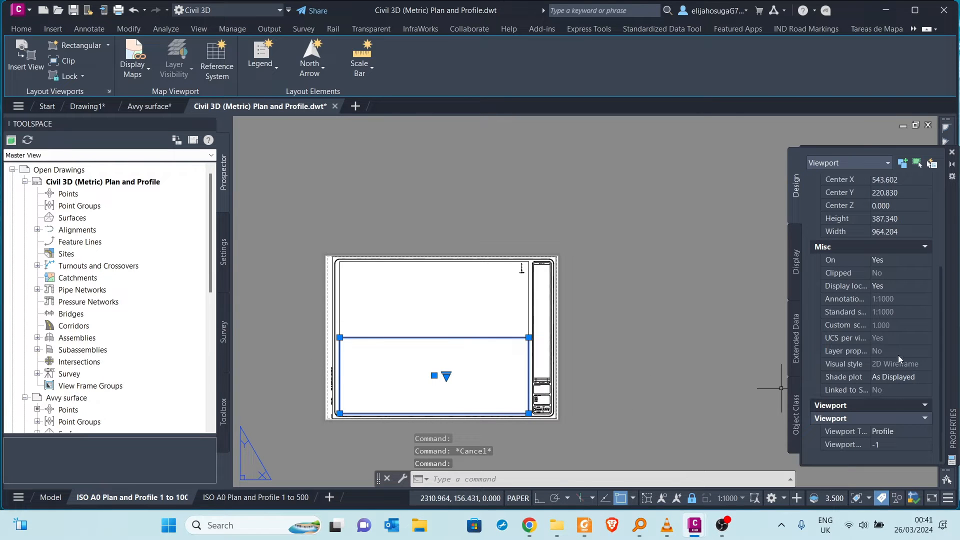
{"action": "key", "text": "Escape"}
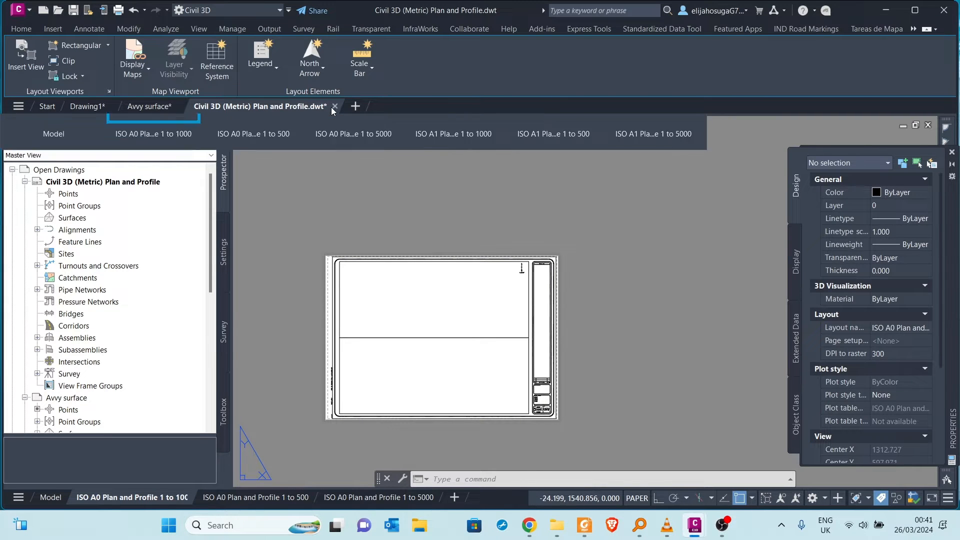
Close the Plan and Profile template without saving its changes and bring up Layout1 of the Avvy surface drawing
{"action": "key", "text": "Escape"}
{"action": "key", "text": "Escape"}
{"action": "key", "text": "Escape"}
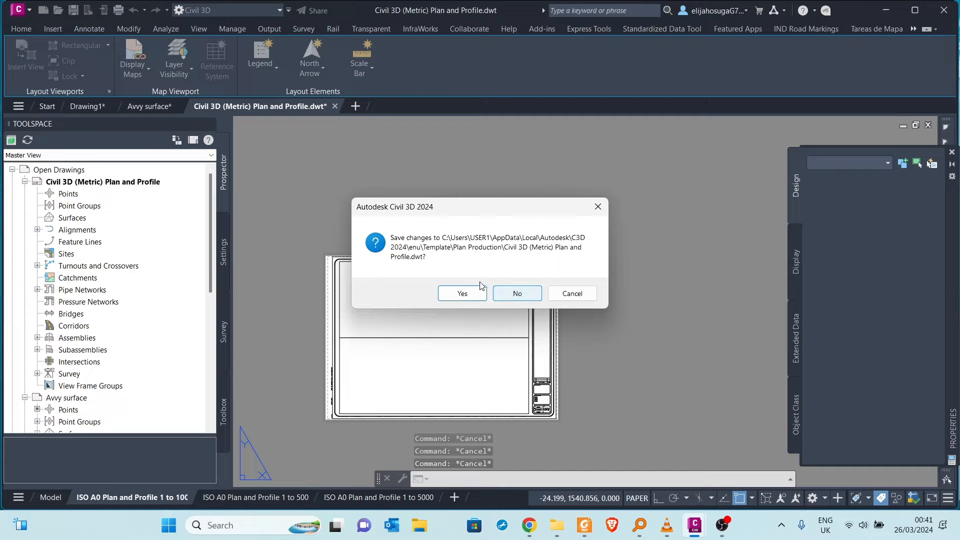
{"action": "left_click", "coordinate": [517, 293]}
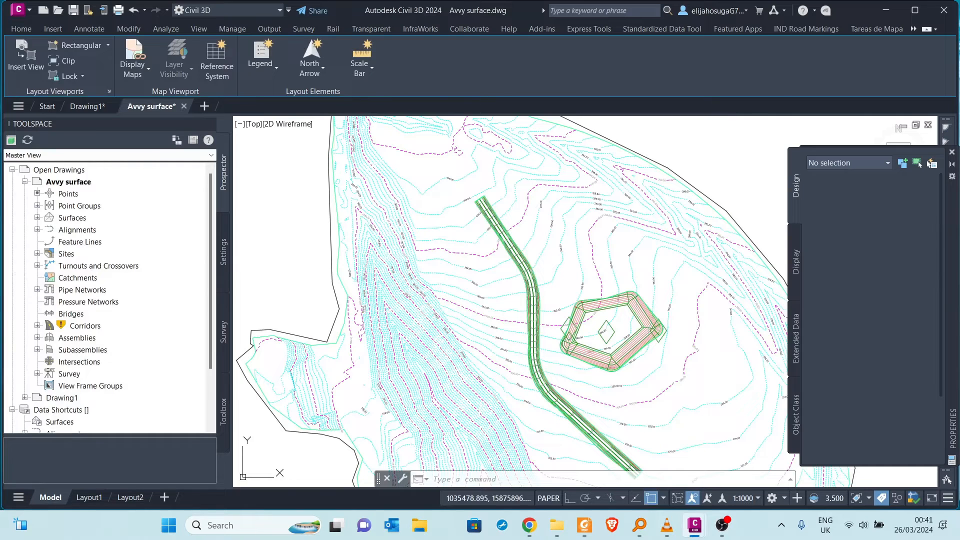
{"action": "mouse_move", "coordinate": [150, 106]}
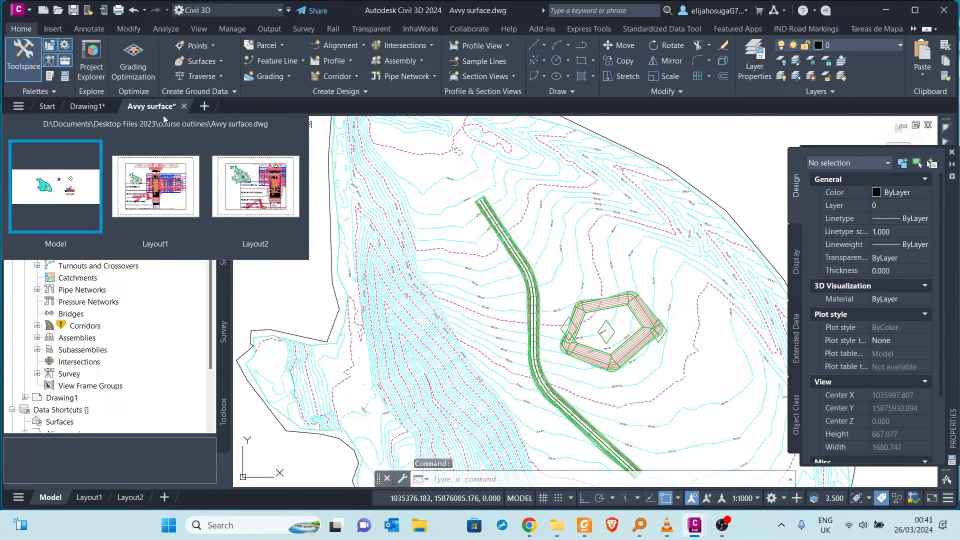
{"action": "left_click", "coordinate": [157, 187]}
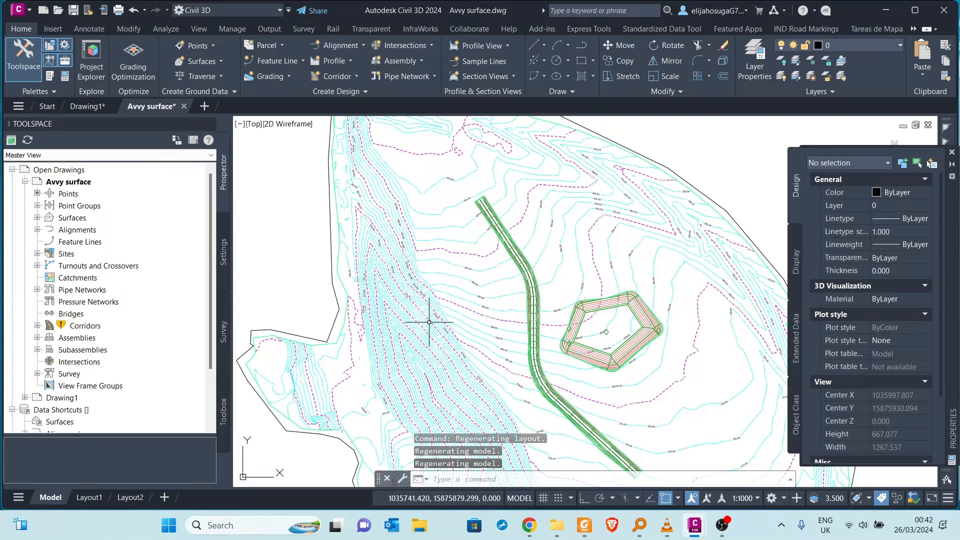
Limit the Prospector tree to the Active Drawing View and make the Toolspace narrower
{"action": "scroll", "coordinate": [437, 323], "scroll_direction": "down", "scroll_amount": 2}
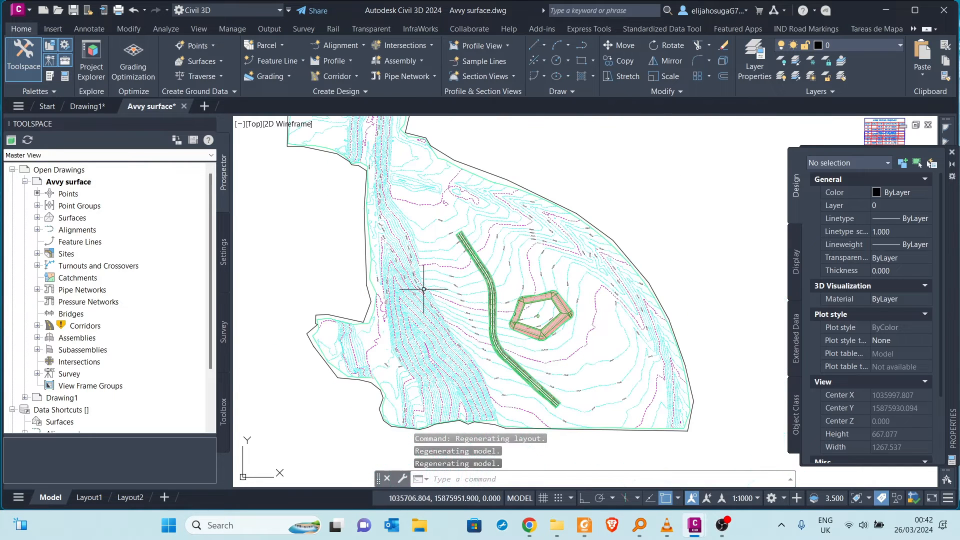
{"action": "left_click", "coordinate": [53, 156]}
{"action": "left_click", "coordinate": [42, 173]}
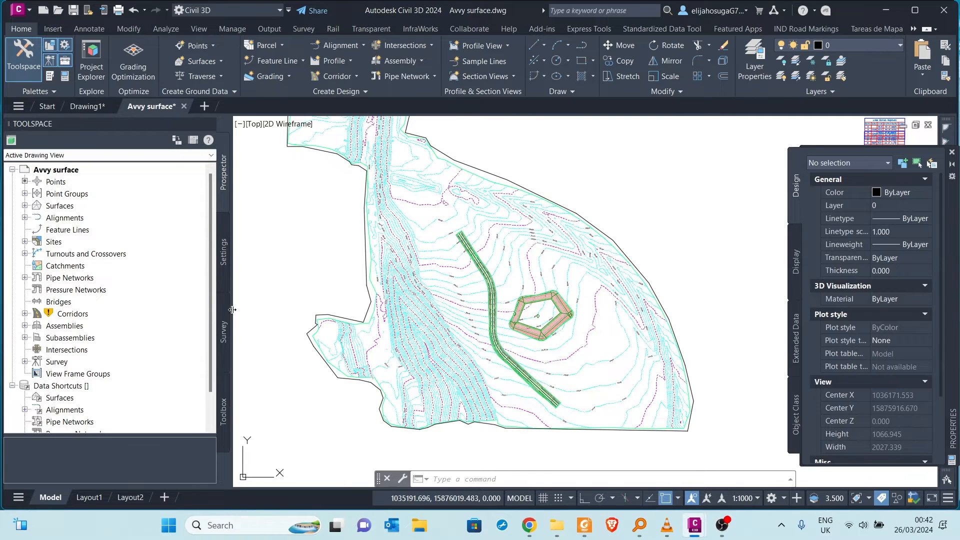
{"action": "left_click_drag", "start_coordinate": [230, 309], "coordinate": [161, 309]}
Examine the road corridor and its position within the surface contours and boundary in model space
{"action": "scroll", "coordinate": [561, 262], "scroll_direction": "down", "scroll_amount": 3}
{"action": "scroll", "coordinate": [350, 320], "scroll_direction": "up", "scroll_amount": 5}
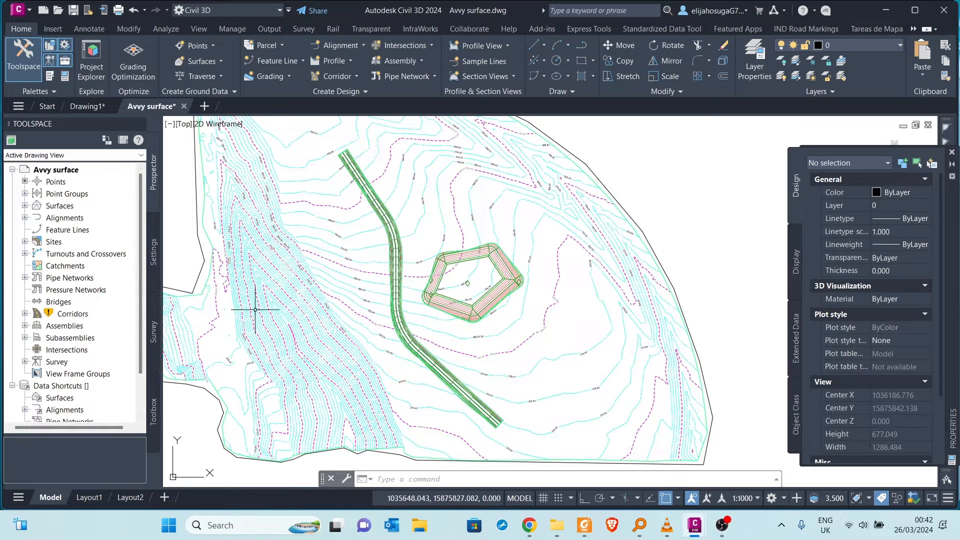
{"action": "middle_click_drag", "start_coordinate": [449, 295], "coordinate": [502, 310]}
{"action": "scroll", "coordinate": [499, 305], "scroll_direction": "down", "scroll_amount": 2}
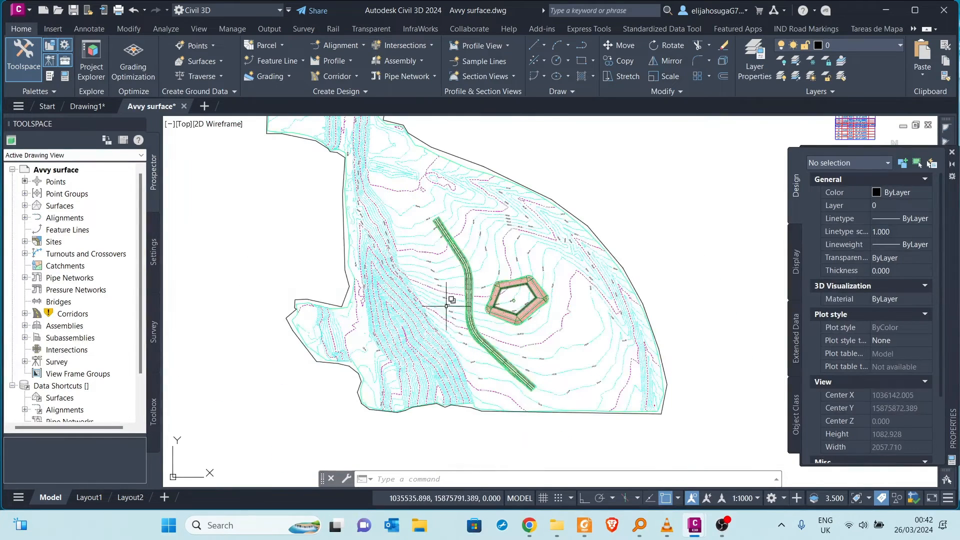
{"action": "middle_click_drag", "start_coordinate": [484, 278], "coordinate": [480, 340]}
{"action": "middle_click_drag", "start_coordinate": [436, 307], "coordinate": [401, 278]}
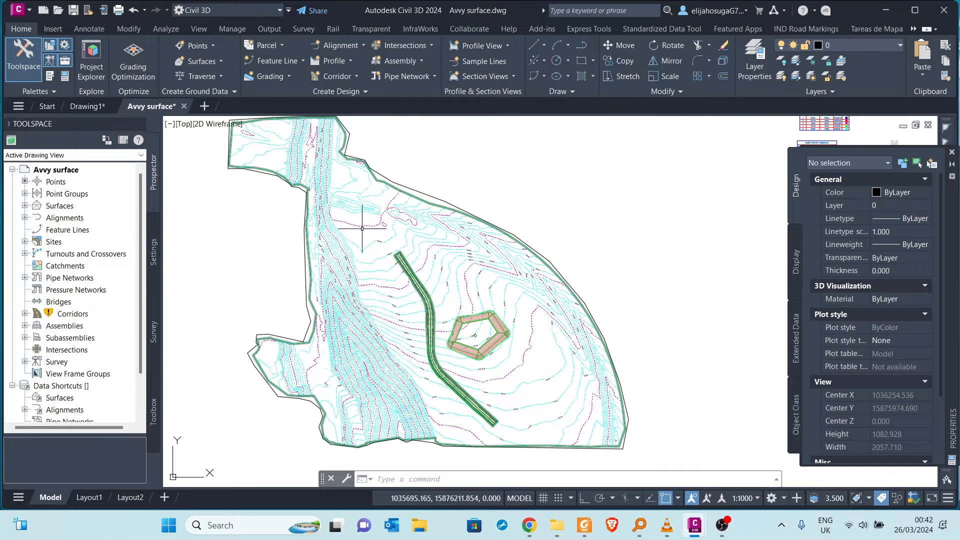
{"action": "middle_click_drag", "start_coordinate": [412, 270], "coordinate": [422, 322]}
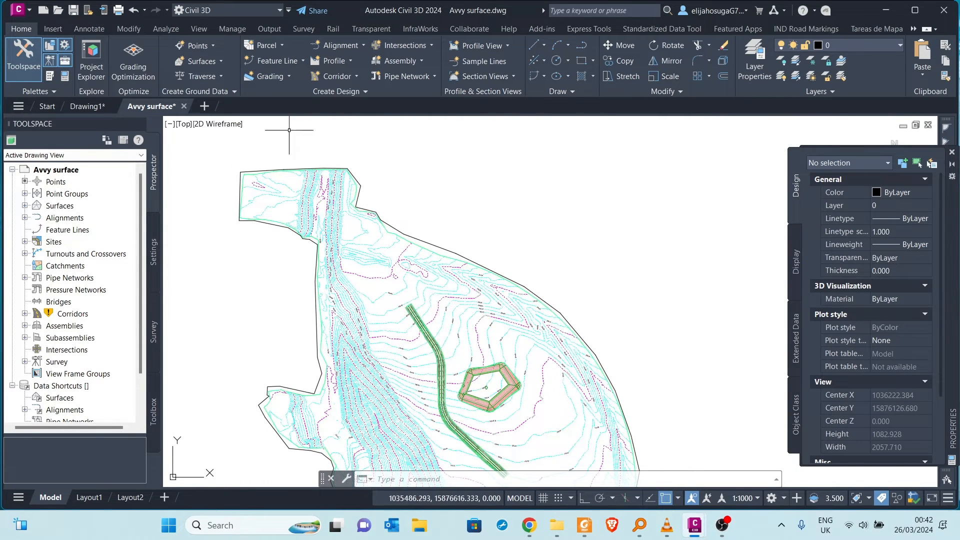
{"action": "middle_click_drag", "start_coordinate": [407, 337], "coordinate": [388, 275]}
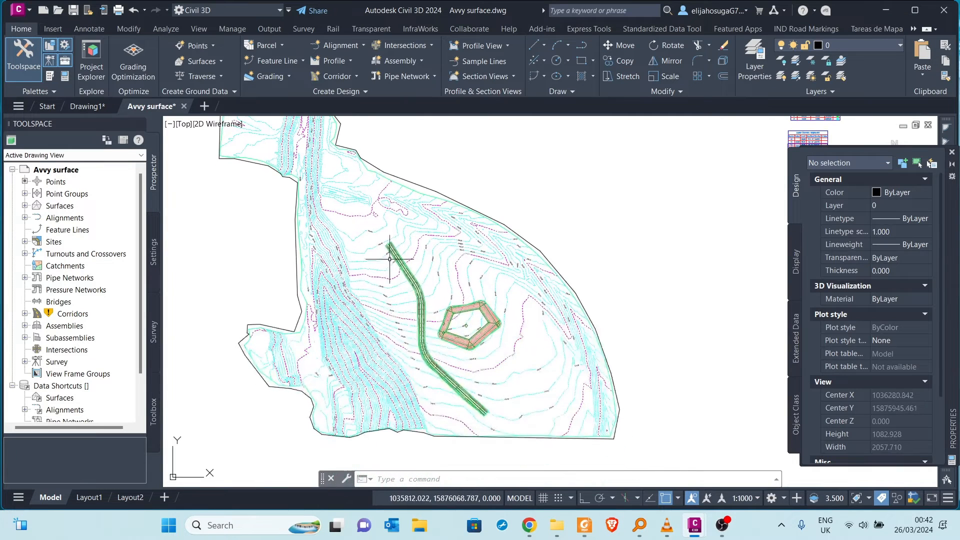
{"action": "scroll", "coordinate": [383, 244], "scroll_direction": "up", "scroll_amount": 2}
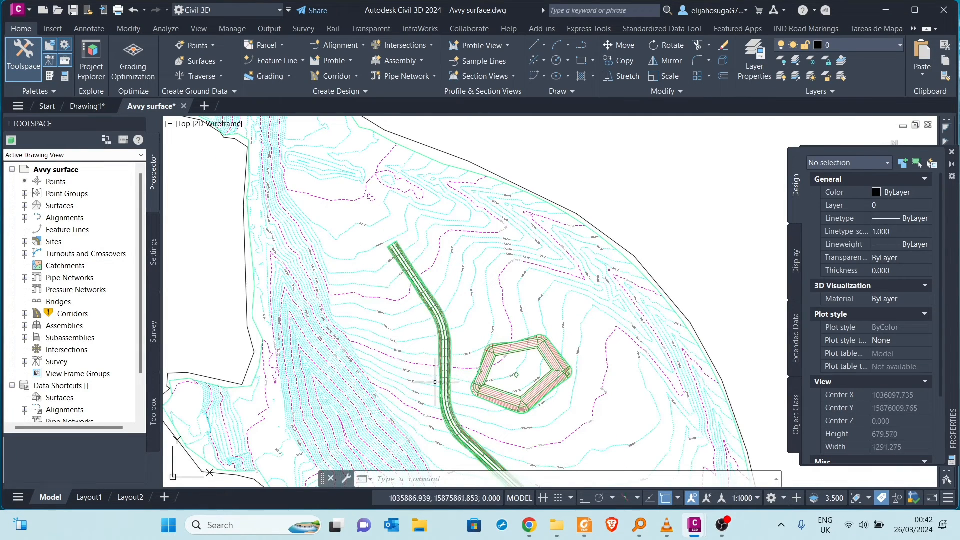
{"action": "scroll", "coordinate": [423, 313], "scroll_direction": "down", "scroll_amount": 3}
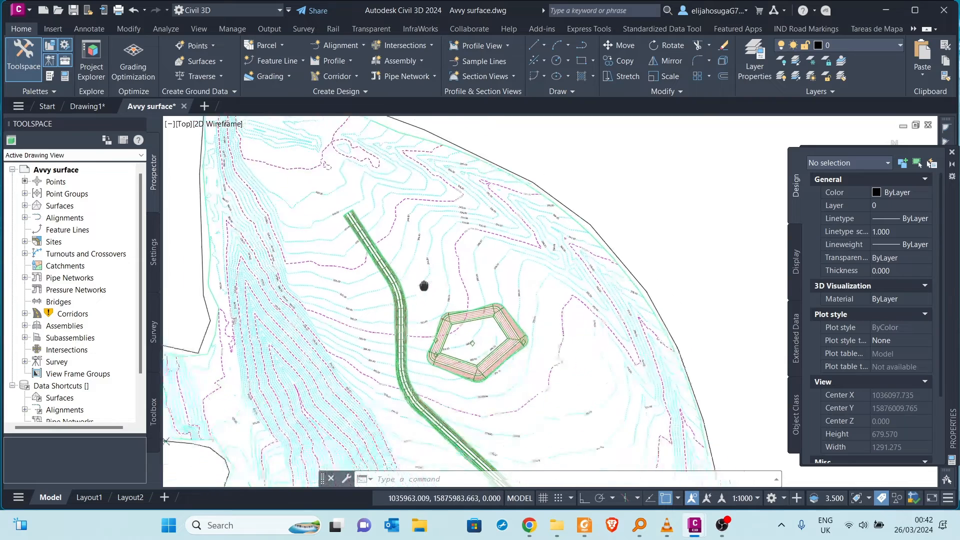
{"action": "middle_click_drag", "start_coordinate": [374, 251], "coordinate": [409, 294]}
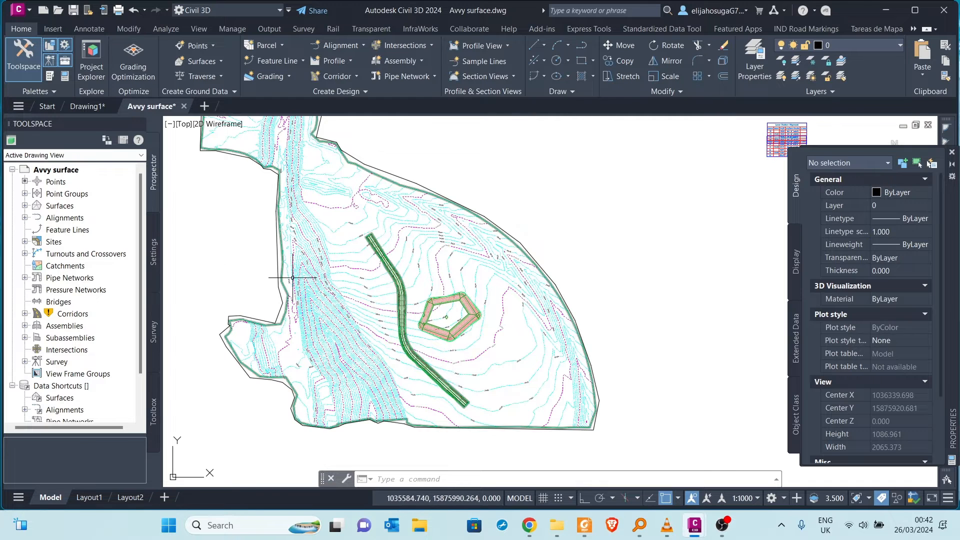
{"action": "middle_click_drag", "start_coordinate": [271, 299], "coordinate": [349, 345]}
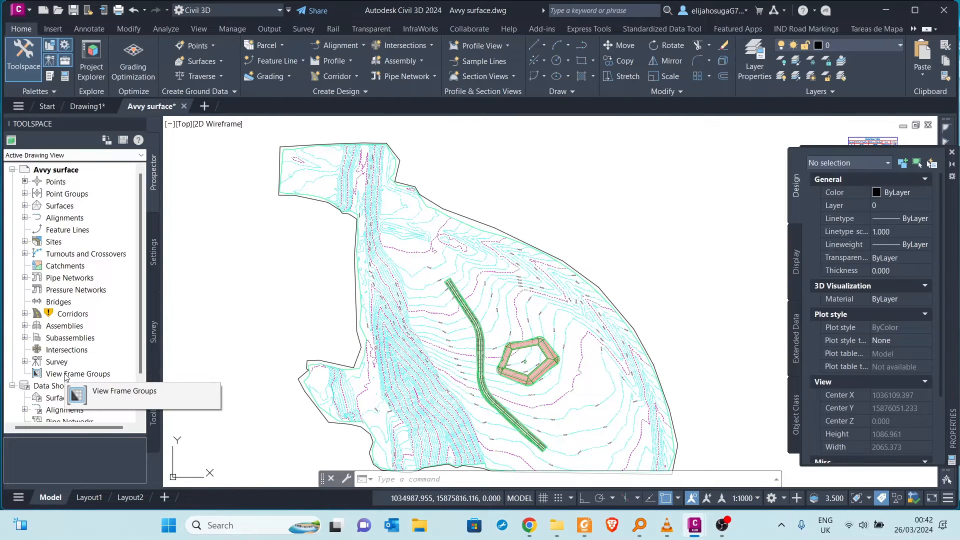
{"action": "scroll", "coordinate": [51, 338], "scroll_direction": "down", "scroll_amount": 2}
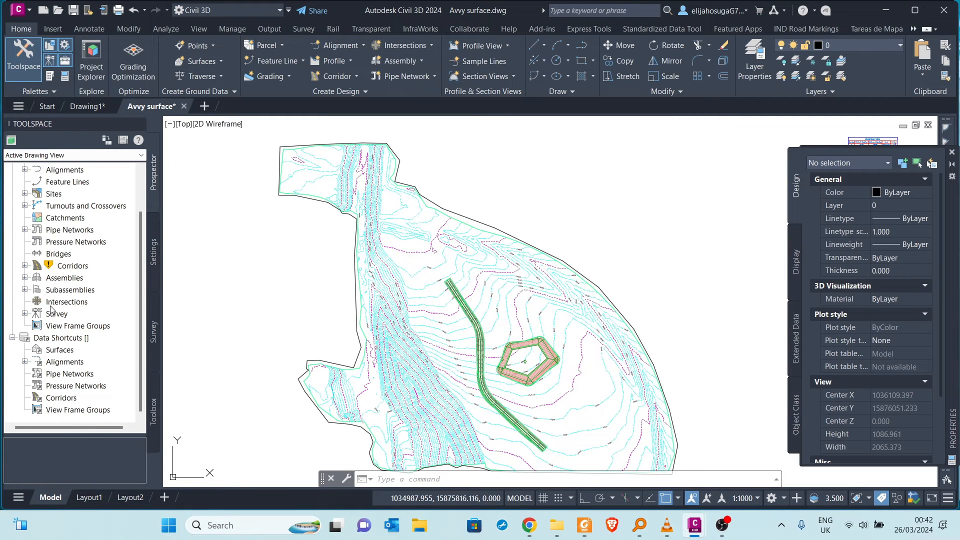
{"action": "right_click", "coordinate": [60, 326]}
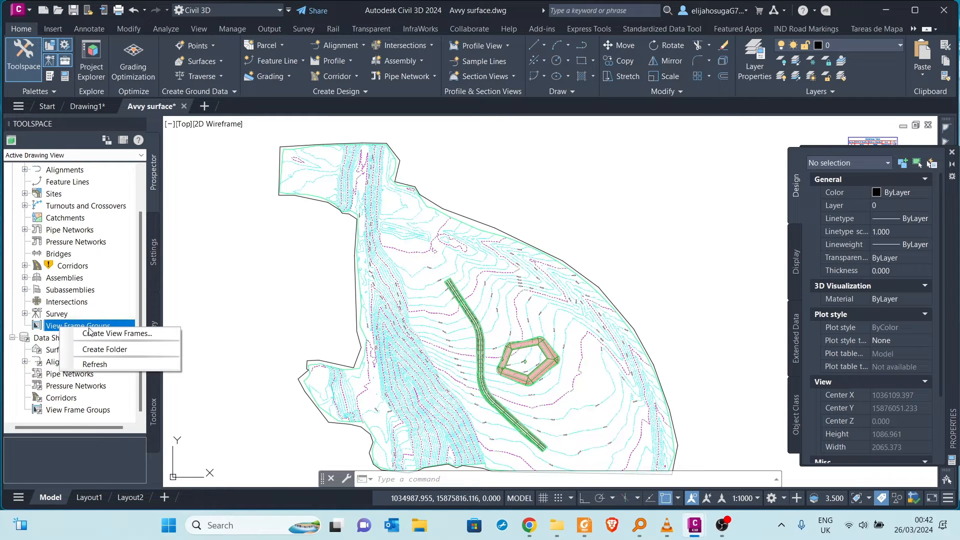
{"action": "left_click", "coordinate": [306, 301]}
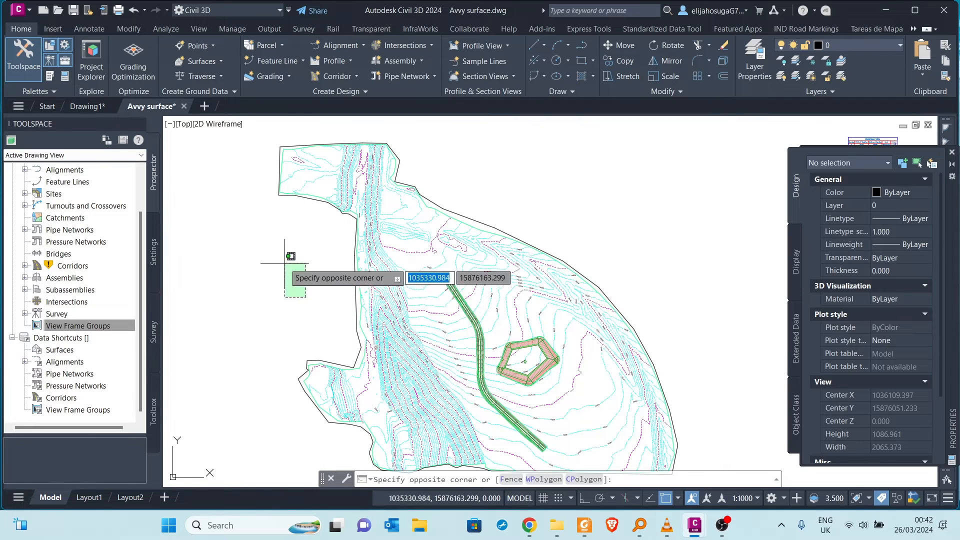
{"action": "left_click", "coordinate": [259, 260]}
Start creating view frames for plan production and move the wizard window higher over the drawing
{"action": "left_click", "coordinate": [253, 29]}
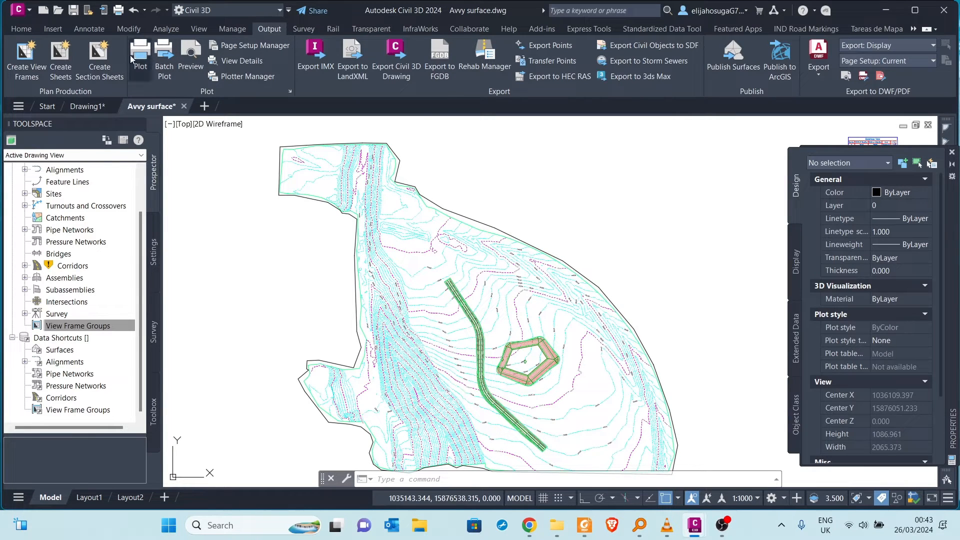
{"action": "left_click", "coordinate": [31, 61]}
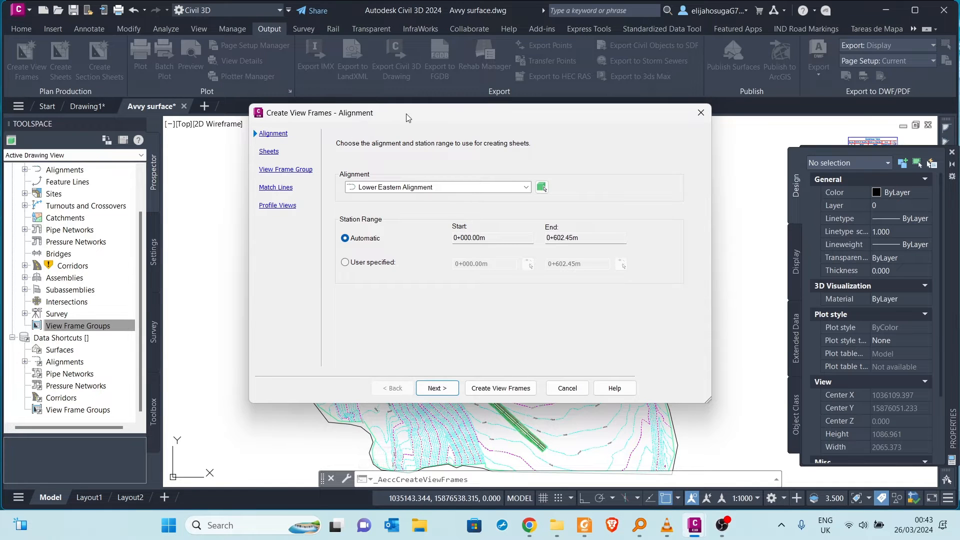
{"action": "left_click_drag", "start_coordinate": [456, 119], "coordinate": [552, 128]}
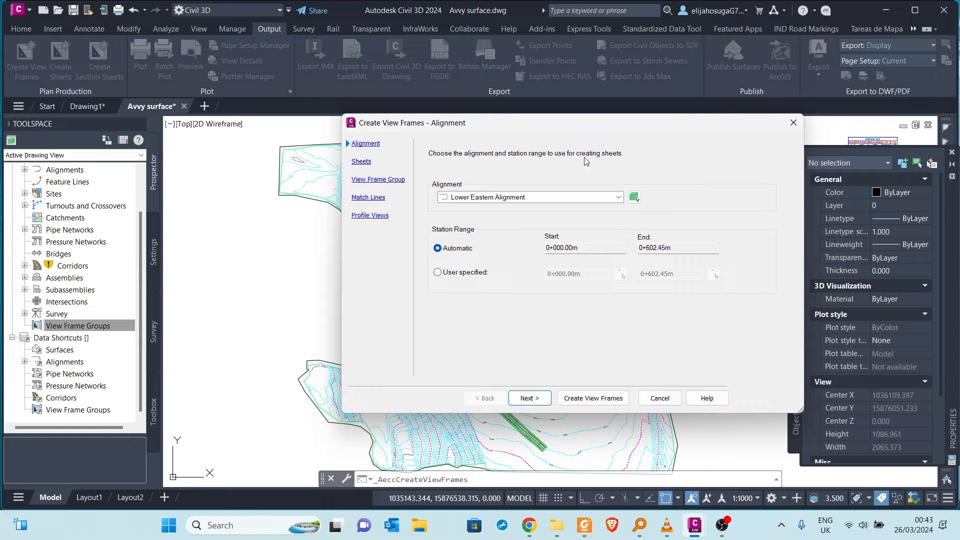
{"action": "left_click_drag", "start_coordinate": [570, 127], "coordinate": [514, 84]}
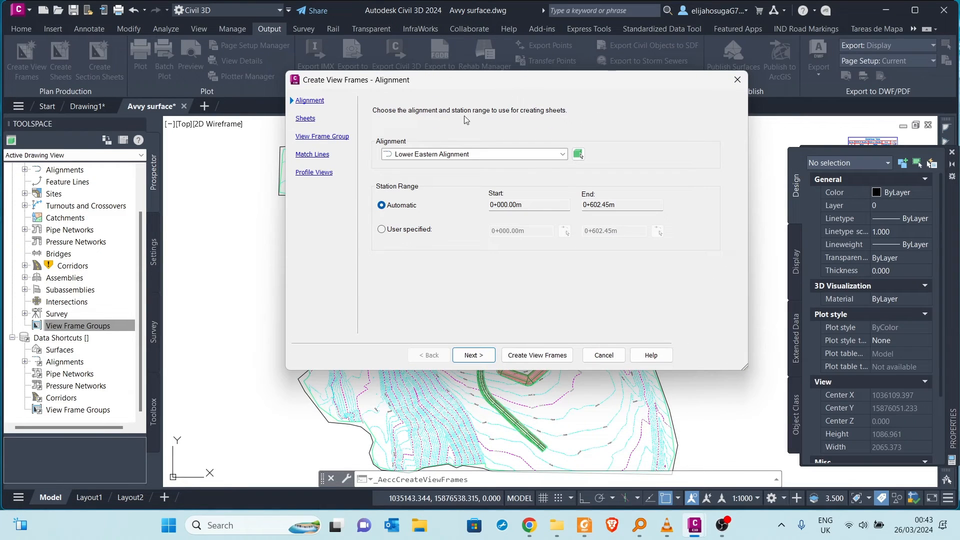
Try to pick the road alignment for the view frames directly from the corridor in the drawing
{"action": "left_click", "coordinate": [562, 155]}
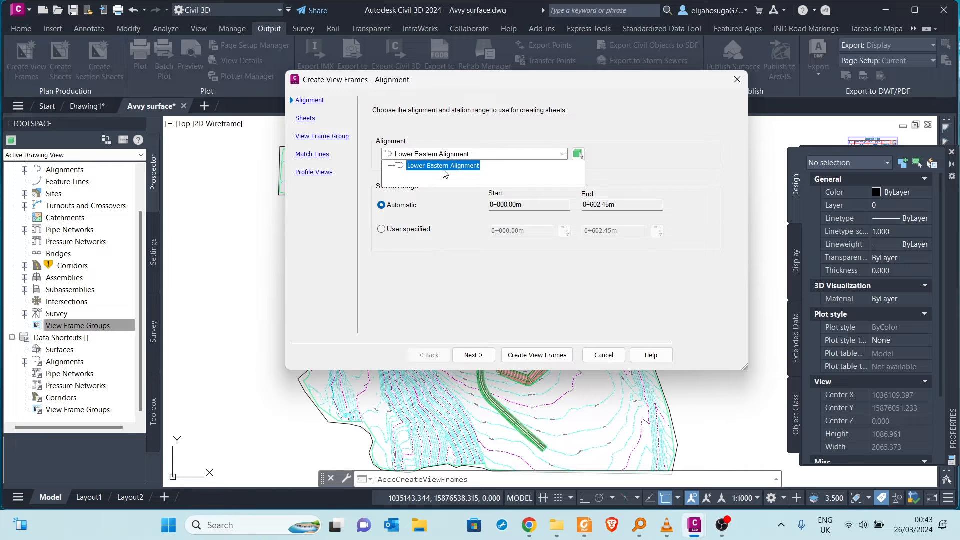
{"action": "left_click", "coordinate": [579, 155]}
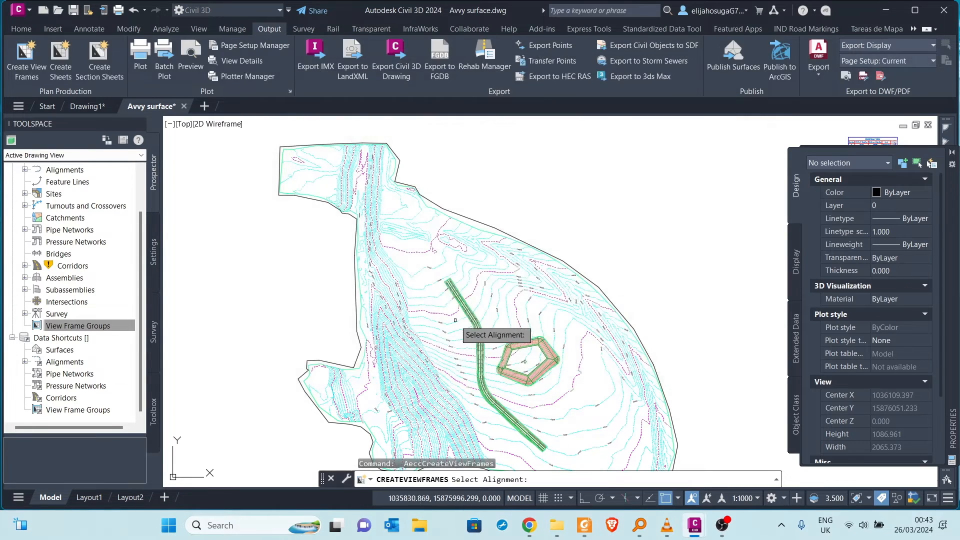
{"action": "scroll", "coordinate": [456, 285], "scroll_direction": "up", "scroll_amount": 5}
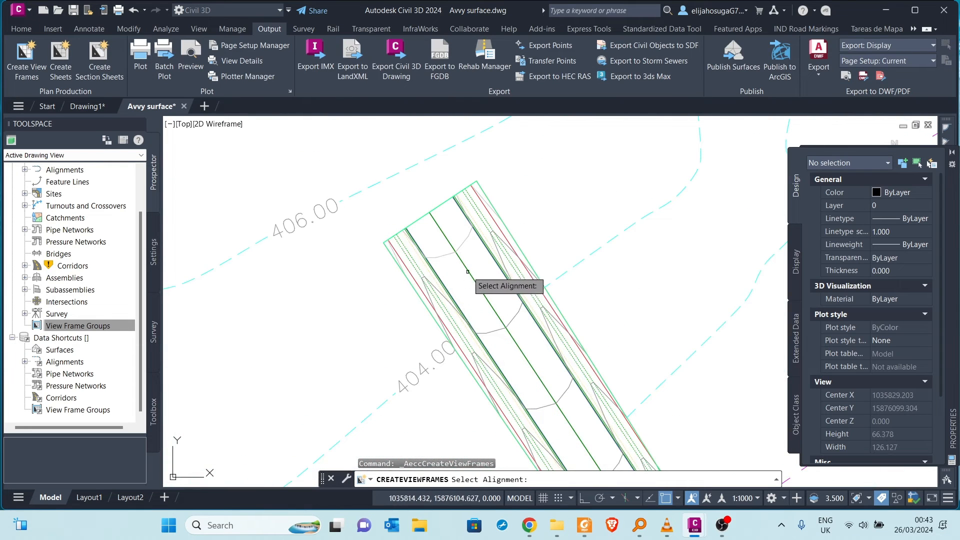
{"action": "left_click", "coordinate": [466, 270]}
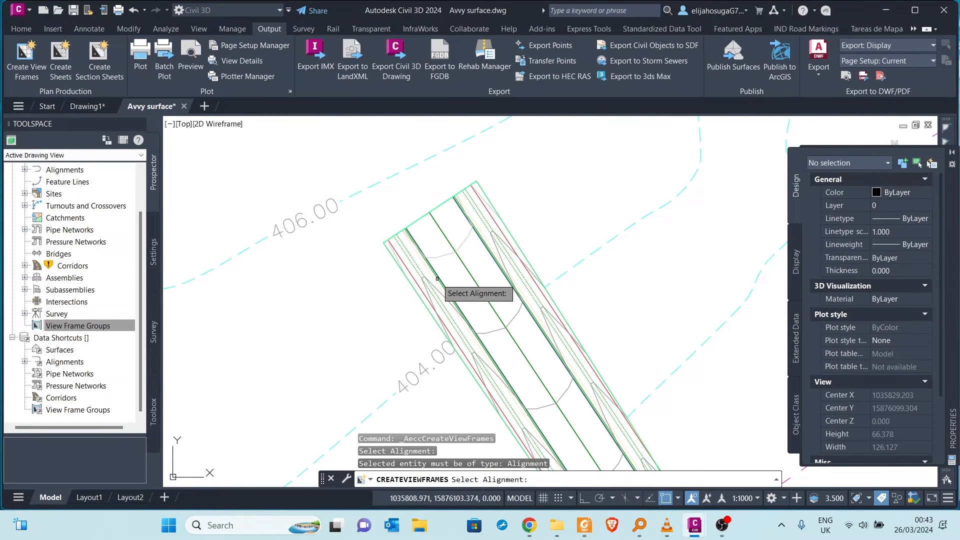
{"action": "scroll", "coordinate": [439, 229], "scroll_direction": "up", "scroll_amount": 2}
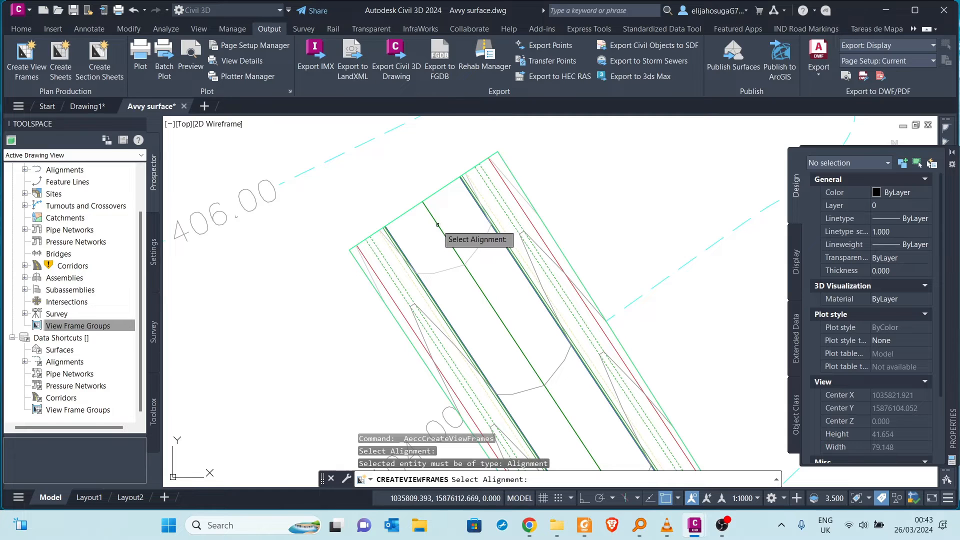
{"action": "left_click", "coordinate": [437, 232]}
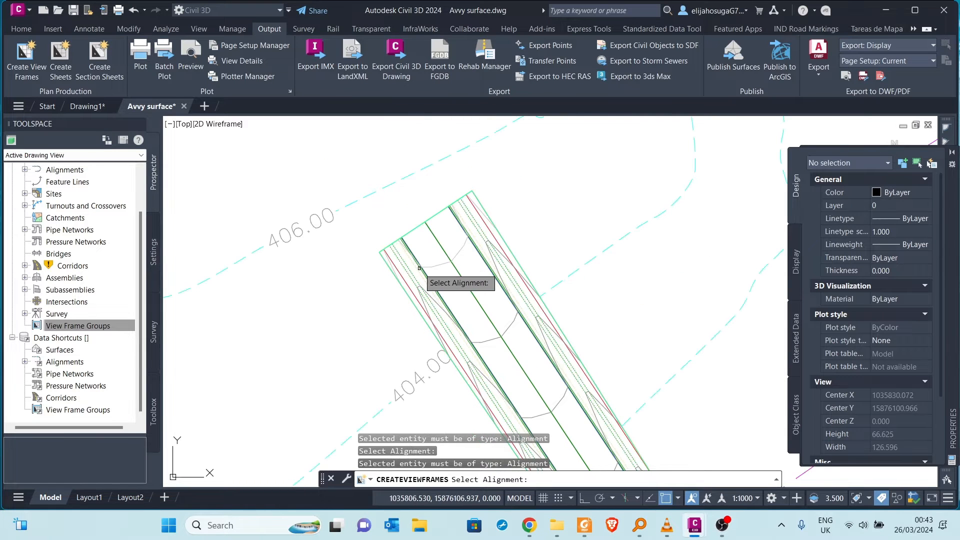
{"action": "scroll", "coordinate": [428, 258], "scroll_direction": "down", "scroll_amount": 2}
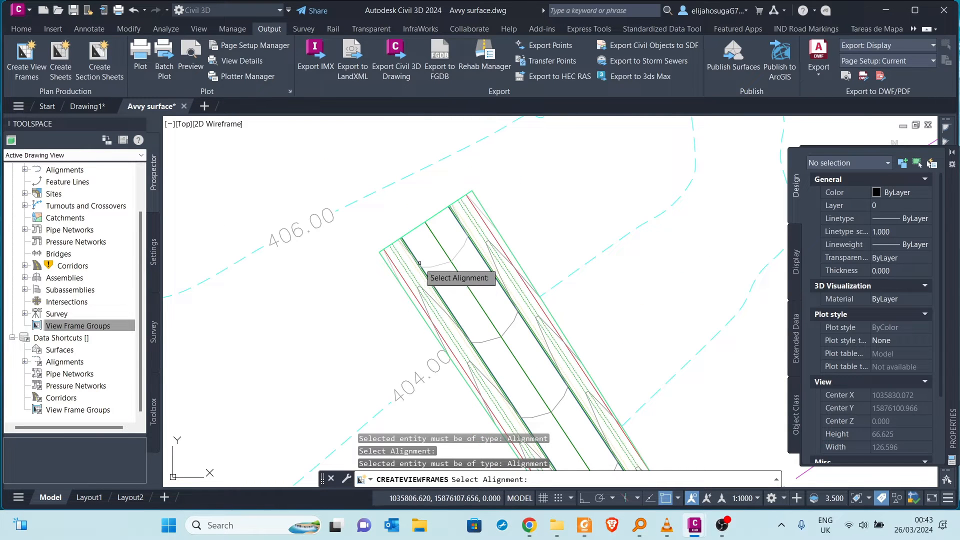
{"action": "left_click", "coordinate": [435, 239]}
{"action": "left_click", "coordinate": [435, 238]}
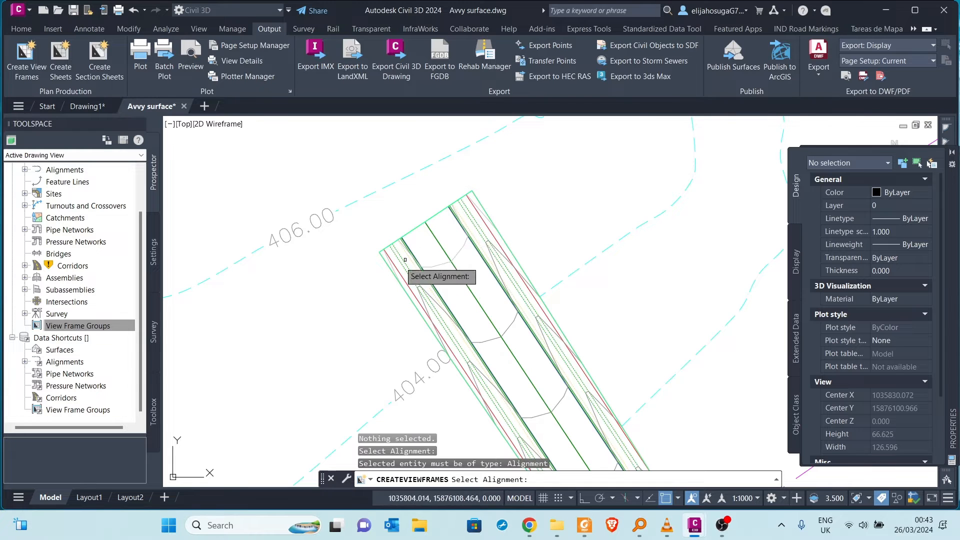
{"action": "scroll", "coordinate": [386, 270], "scroll_direction": "down", "scroll_amount": 8}
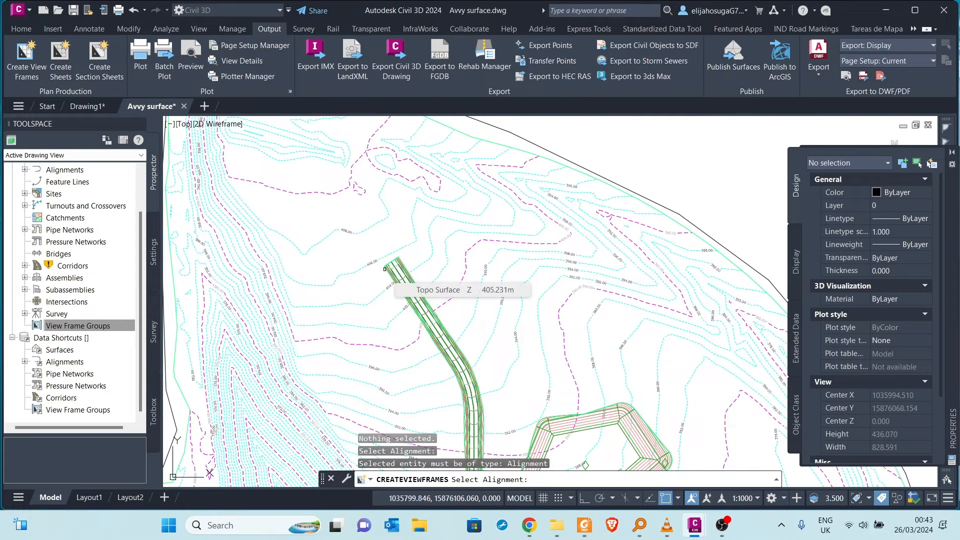
{"action": "left_click", "coordinate": [385, 269]}
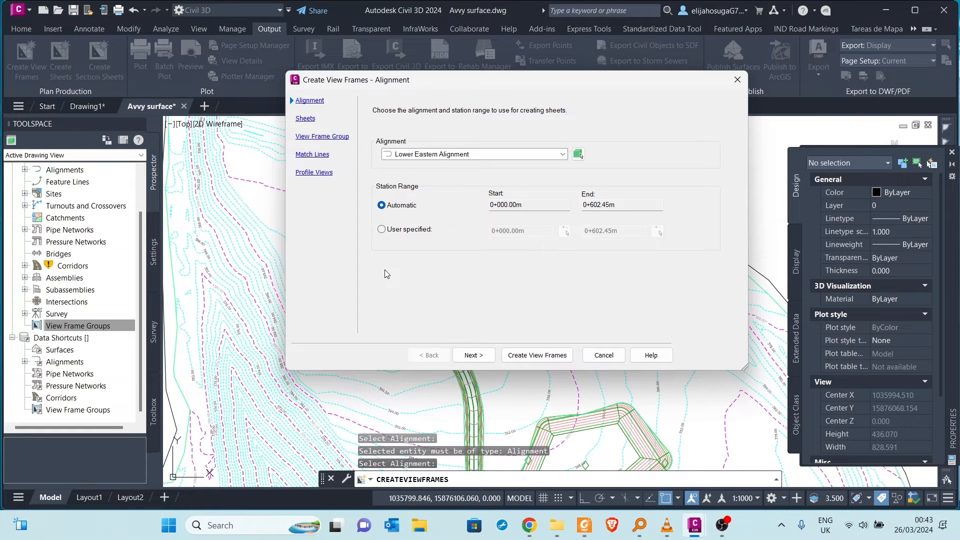
Choose Lower Eastern Alignment for the view frames with the Automatic station range and continue to the sheet settings
{"action": "left_click", "coordinate": [454, 156]}
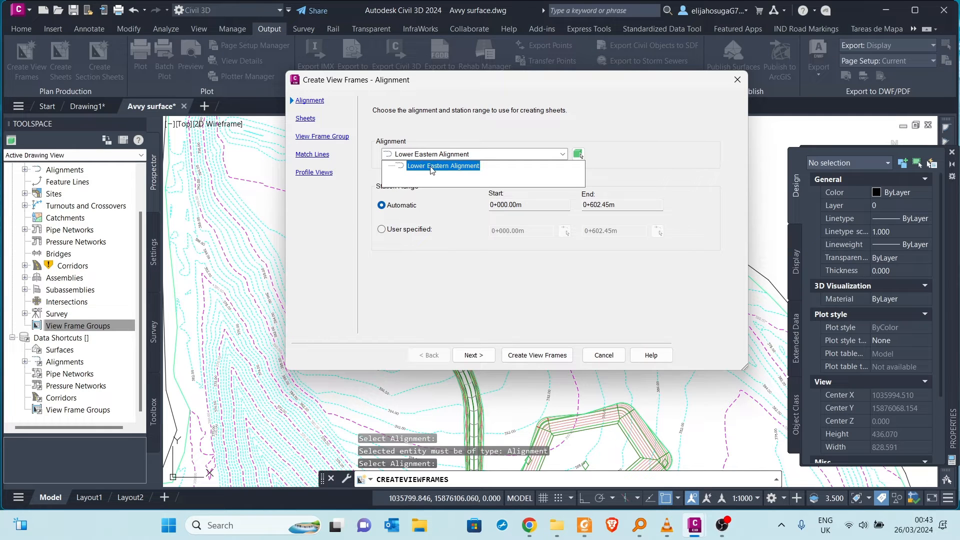
{"action": "left_click", "coordinate": [432, 166]}
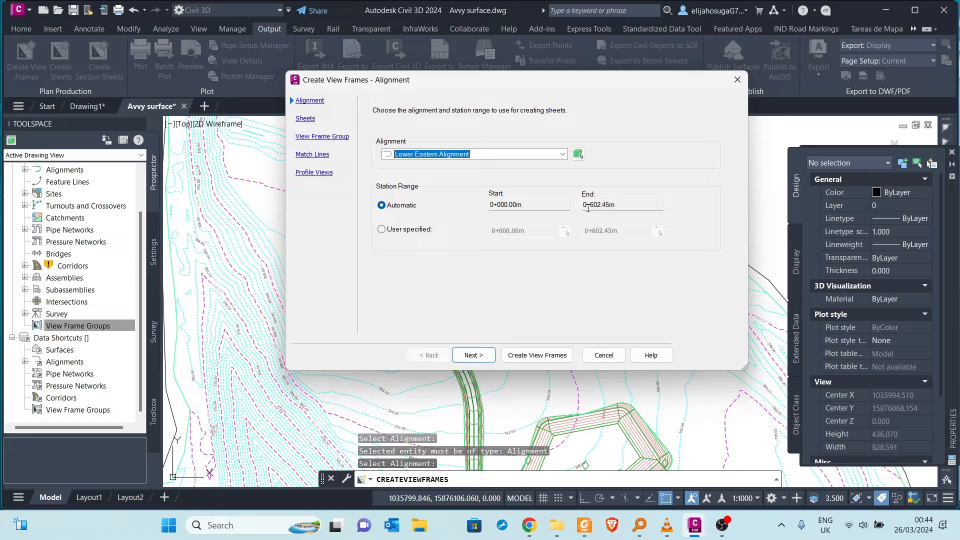
{"action": "left_click", "coordinate": [382, 229]}
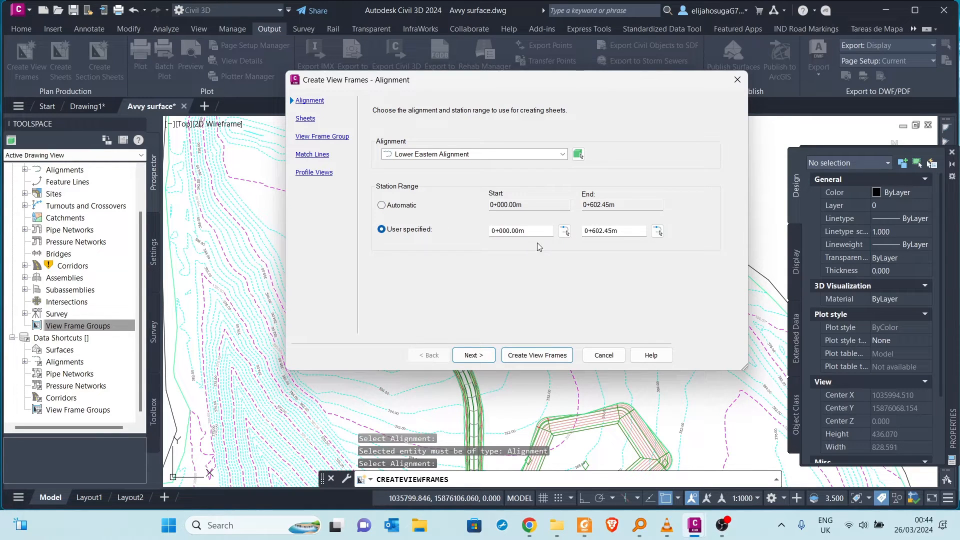
{"action": "double_click", "coordinate": [628, 234]}
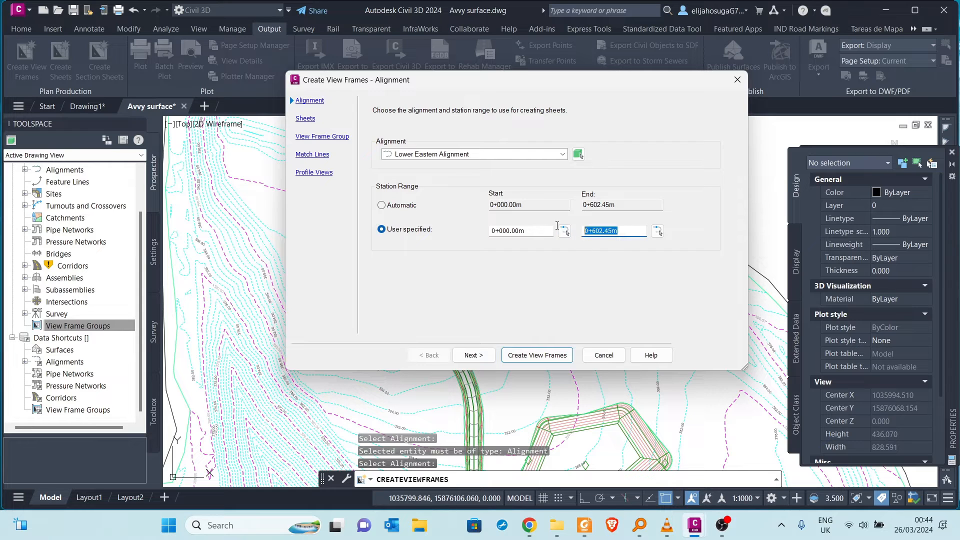
{"action": "left_click", "coordinate": [382, 206]}
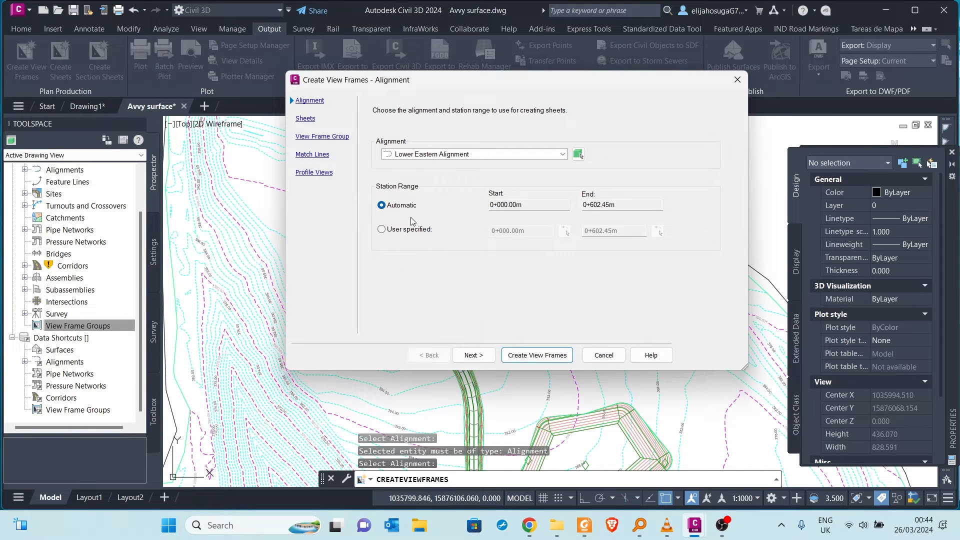
{"action": "left_click", "coordinate": [474, 355]}
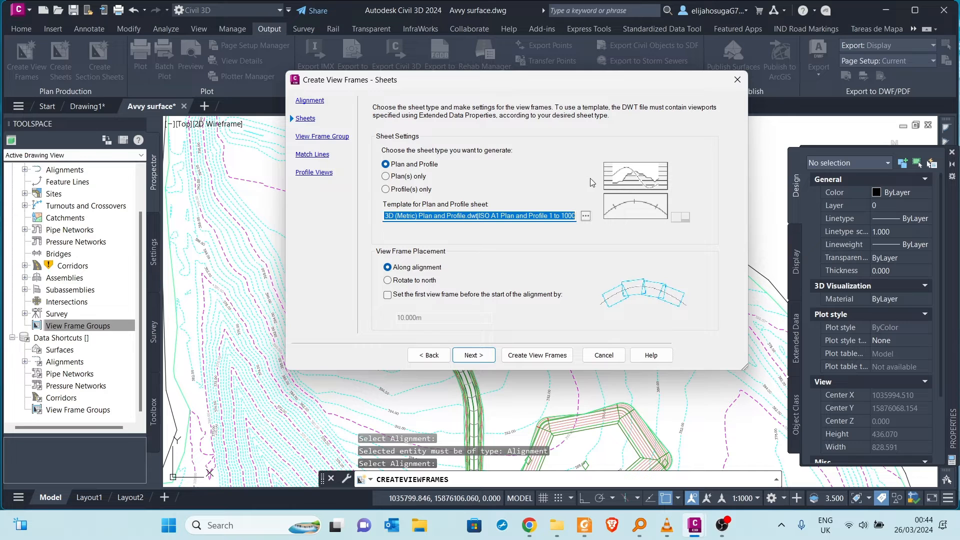
Set the sheet type to Plan and Profile and use the ISO A1 Plan and Profile 1 to 500 layout as template
{"action": "left_click", "coordinate": [391, 181]}
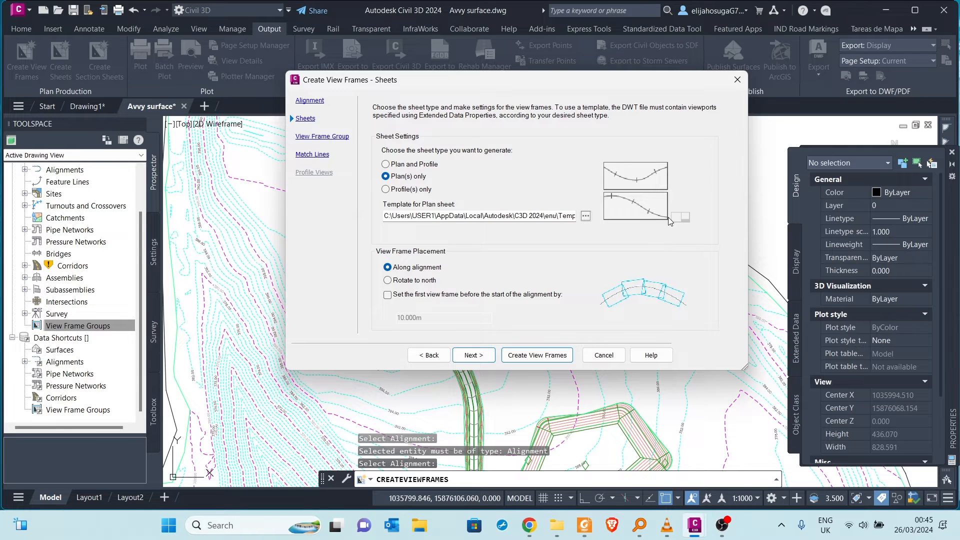
{"action": "left_click", "coordinate": [386, 190]}
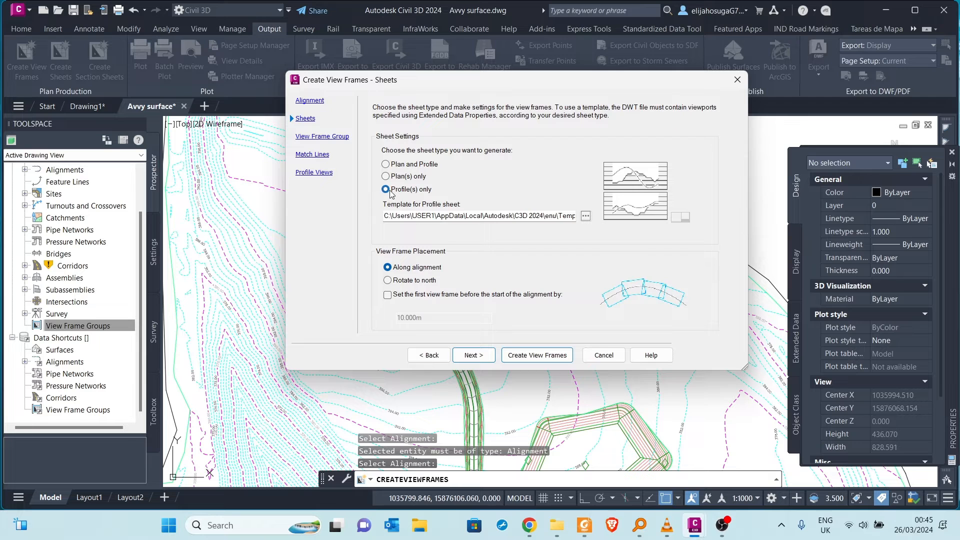
{"action": "left_click", "coordinate": [385, 164]}
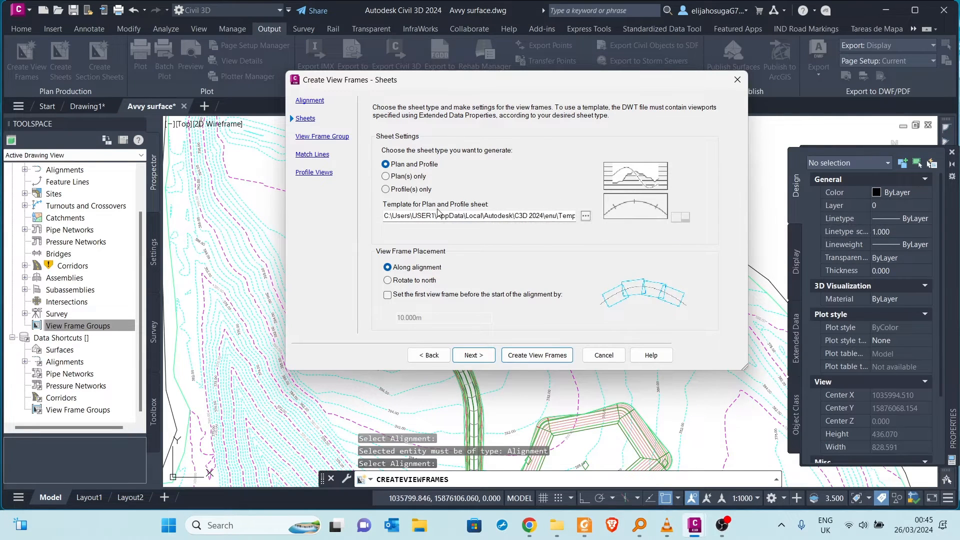
{"action": "left_click", "coordinate": [586, 217]}
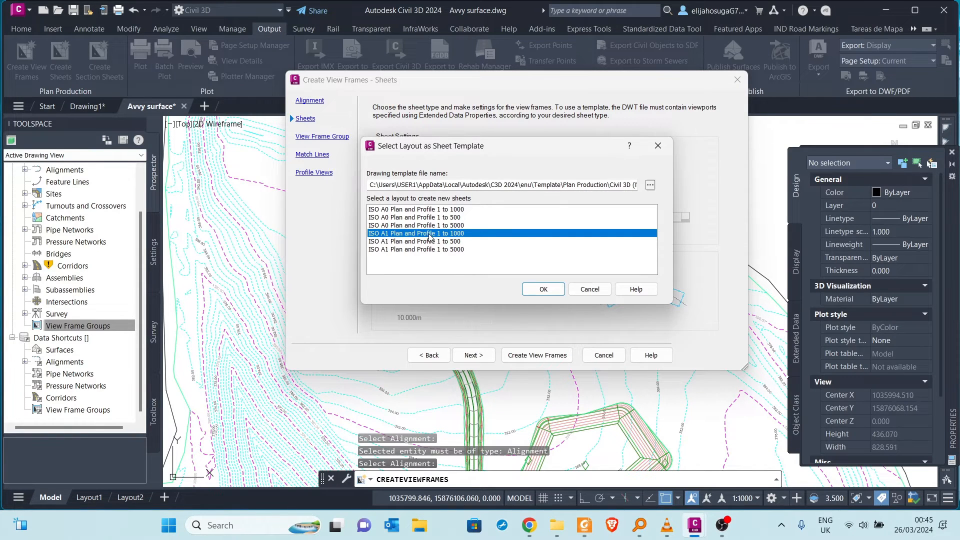
{"action": "left_click", "coordinate": [393, 242]}
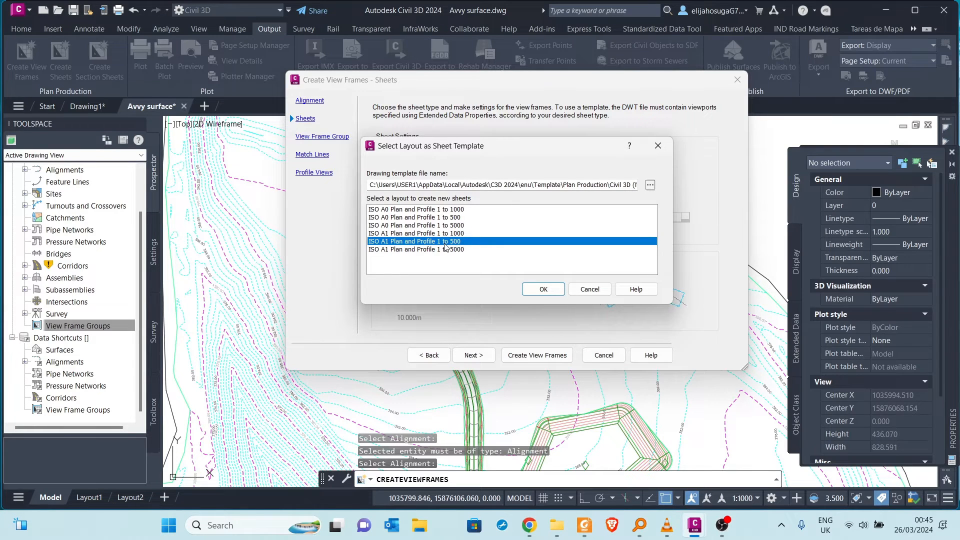
{"action": "left_click", "coordinate": [538, 290]}
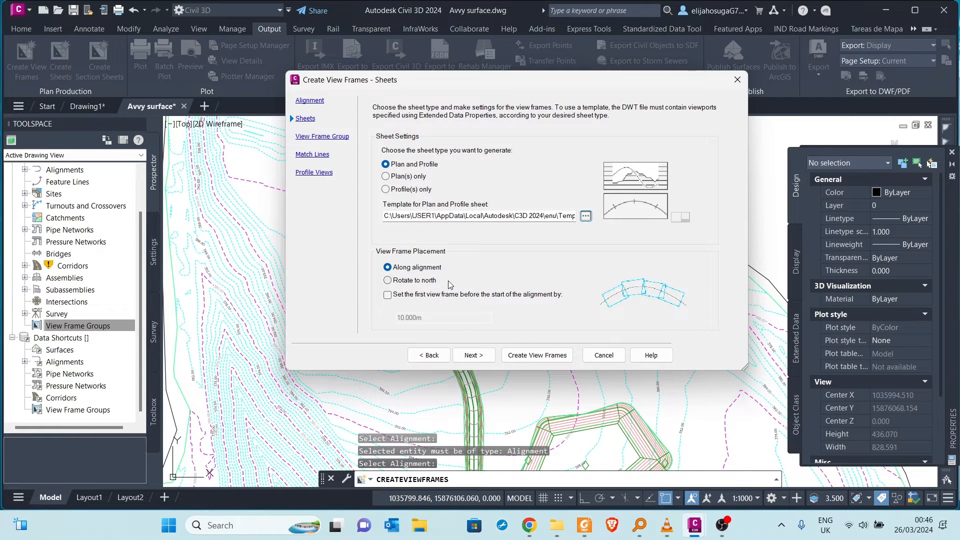
Place the view frames along the alignment without an offset before its start and continue to the view frame group settings
{"action": "left_click", "coordinate": [393, 284]}
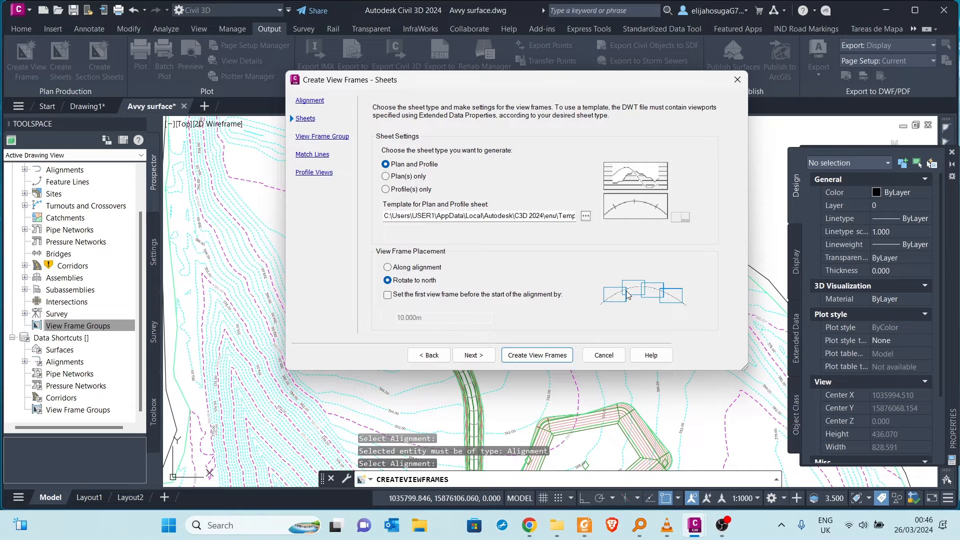
{"action": "left_click", "coordinate": [388, 267]}
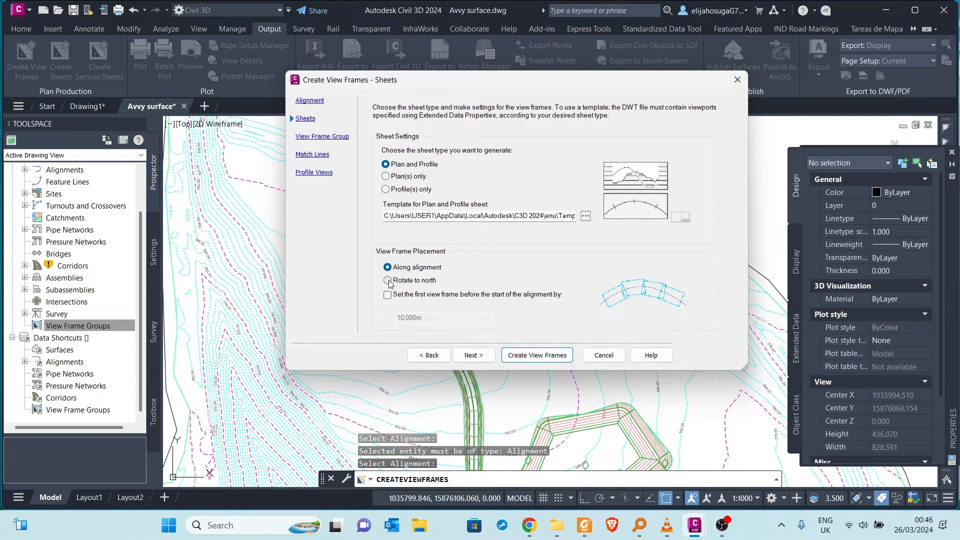
{"action": "left_click", "coordinate": [389, 280]}
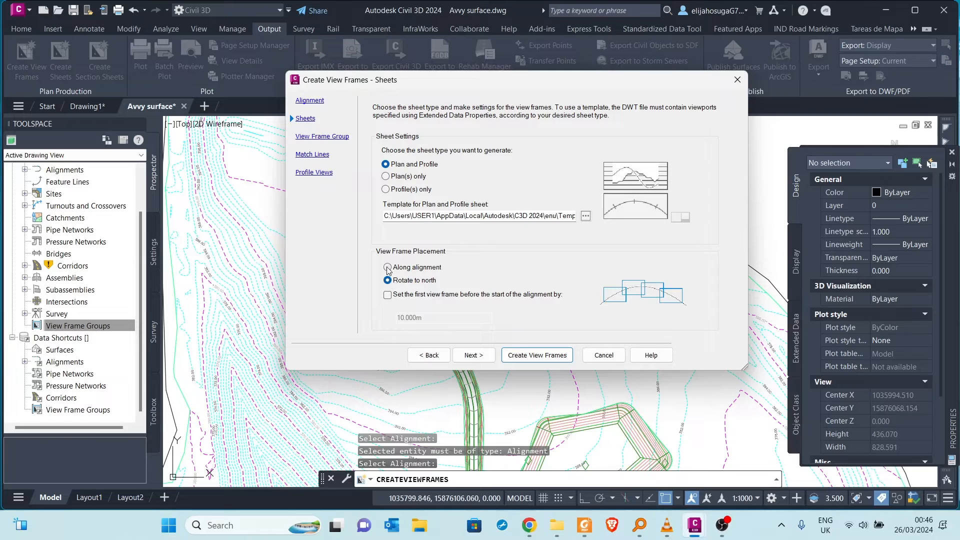
{"action": "left_click", "coordinate": [388, 267]}
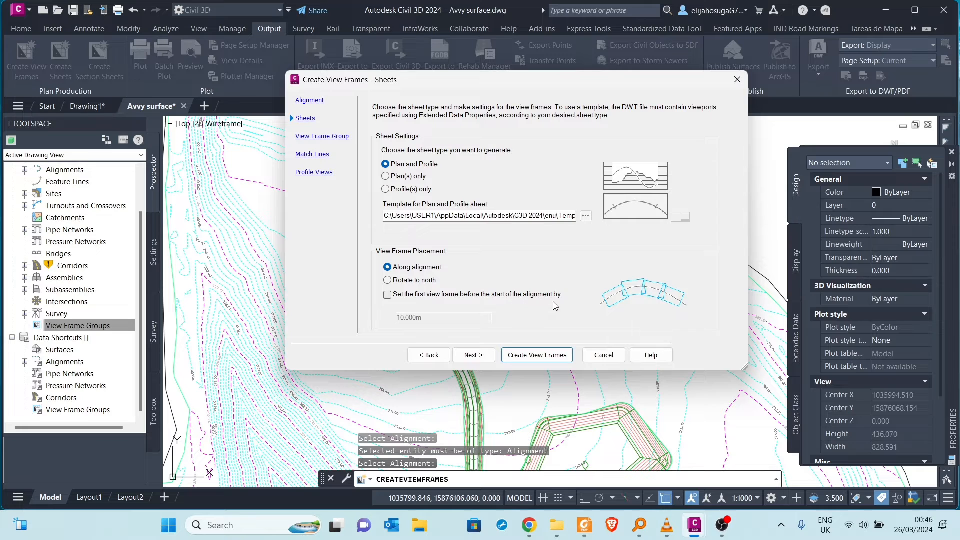
{"action": "left_click", "coordinate": [388, 295]}
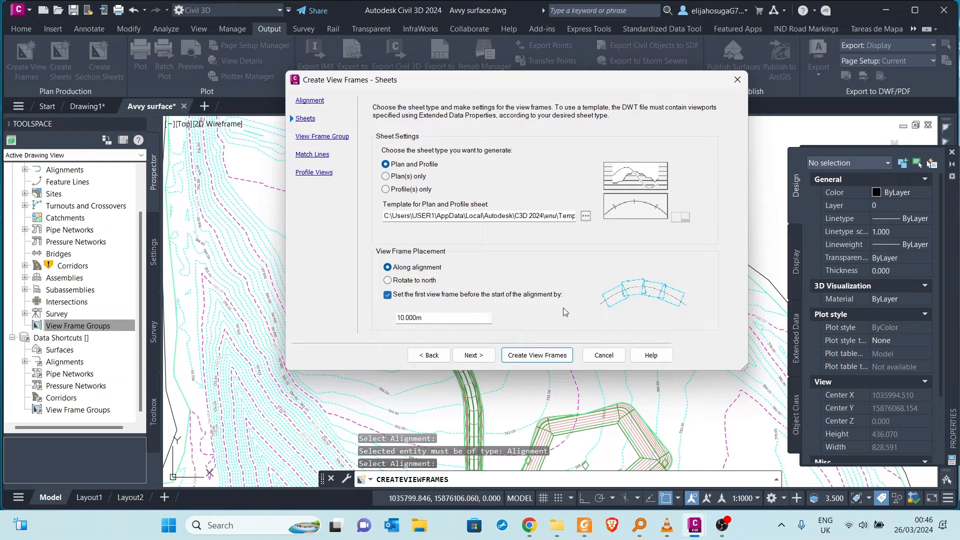
{"action": "left_click", "coordinate": [388, 295]}
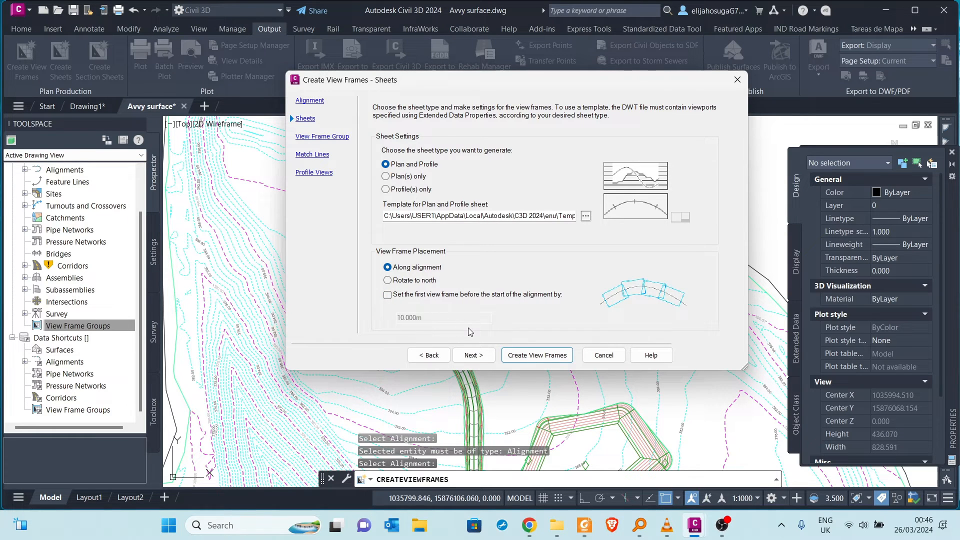
{"action": "left_click", "coordinate": [470, 355]}
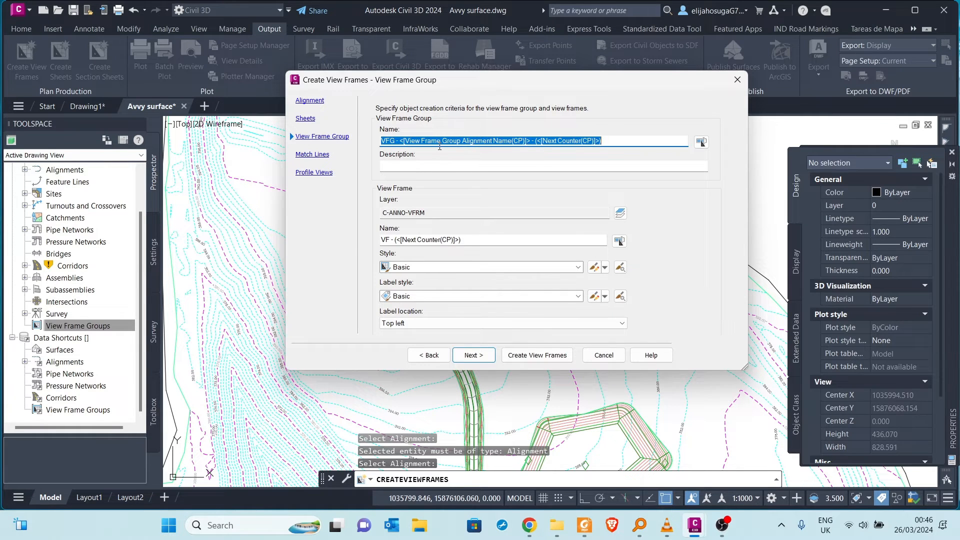
Replace the VFG prefix in the view frame group's name with Frame, keeping the alignment name and counter fields
{"action": "left_click", "coordinate": [395, 139]}
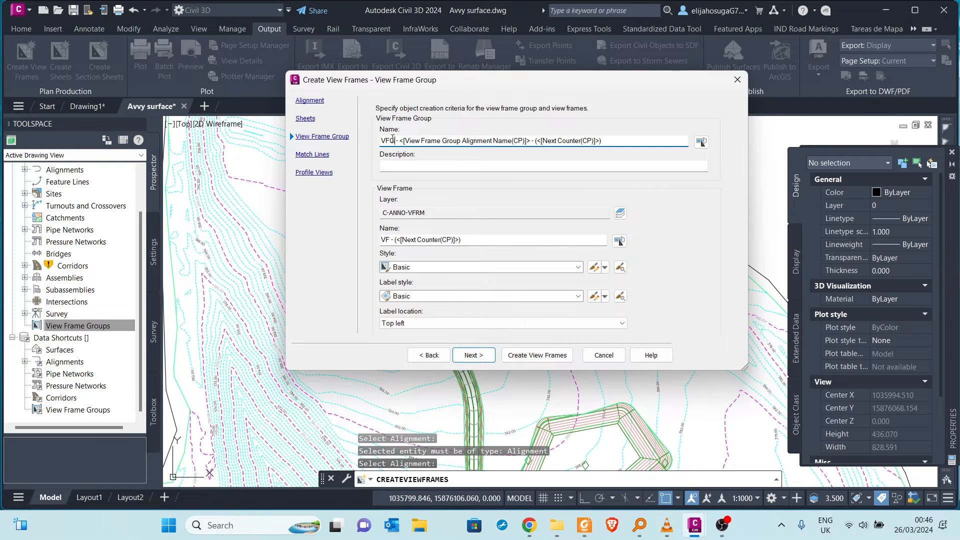
{"action": "double_click", "coordinate": [395, 139]}
{"action": "type", "text": "Frame"}
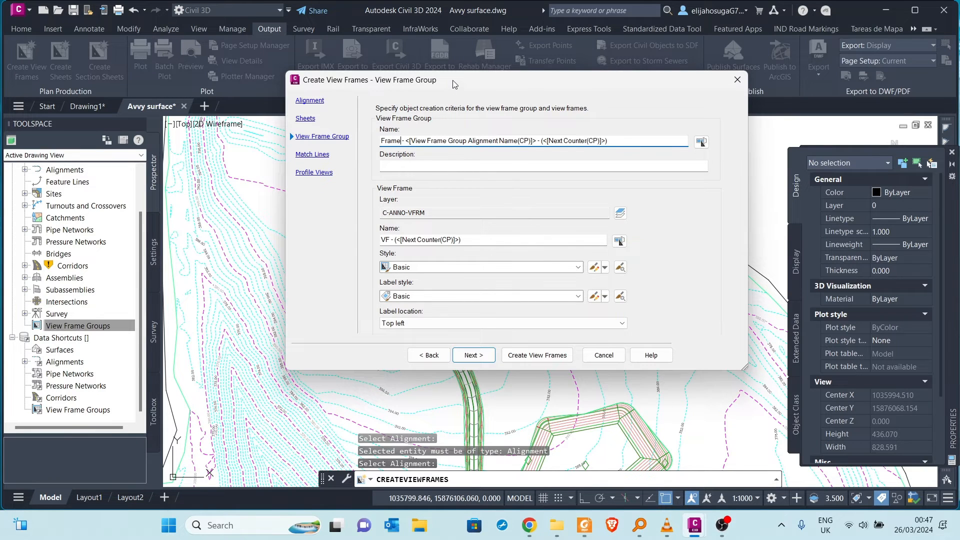
Inspect the view frame layer settings, including the available layers and the layer name modifier options
{"action": "left_click_drag", "start_coordinate": [455, 82], "coordinate": [609, 145]}
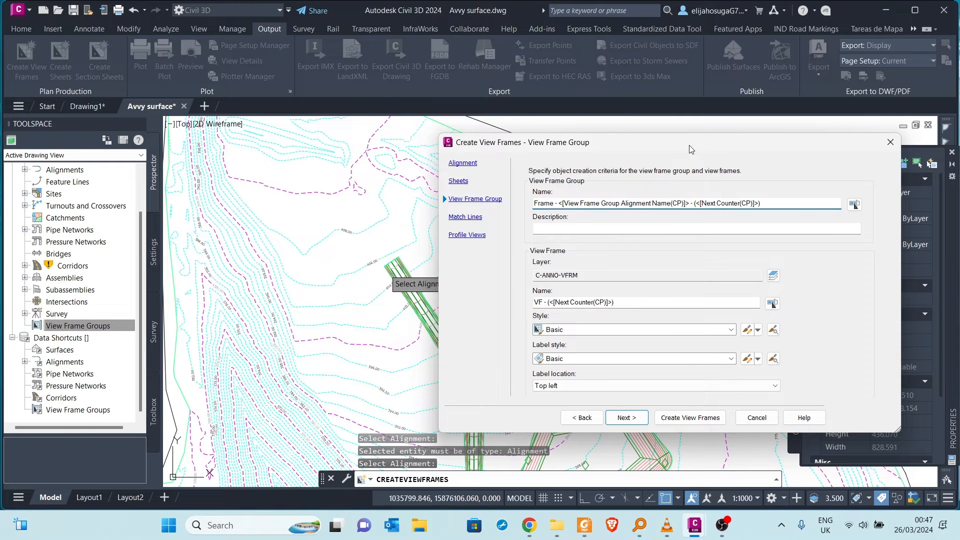
{"action": "left_click_drag", "start_coordinate": [690, 149], "coordinate": [451, 94]}
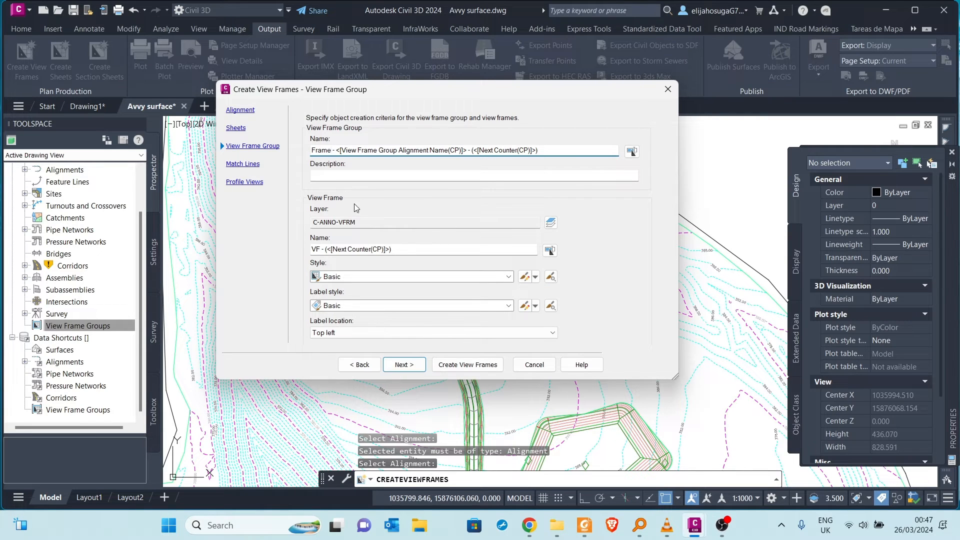
{"action": "left_click", "coordinate": [550, 223]}
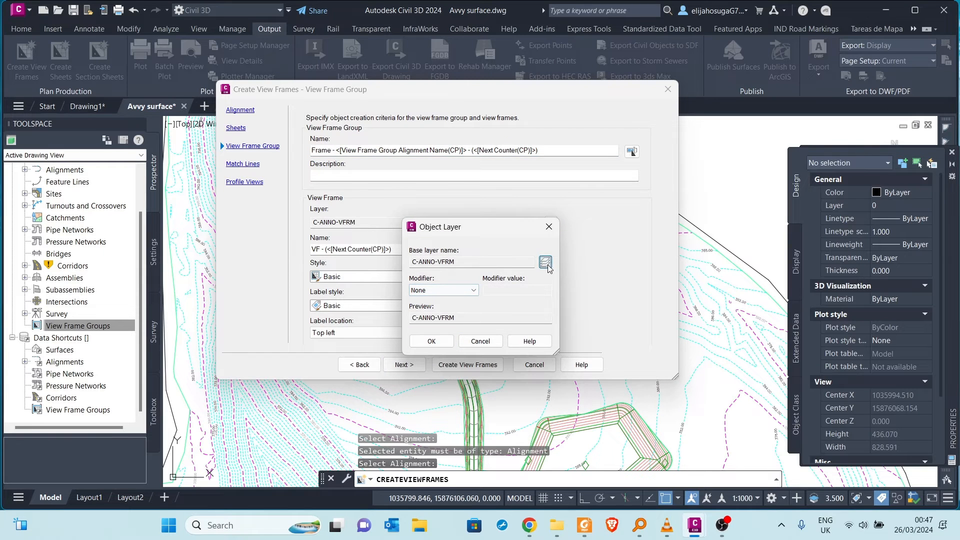
{"action": "left_click", "coordinate": [545, 262]}
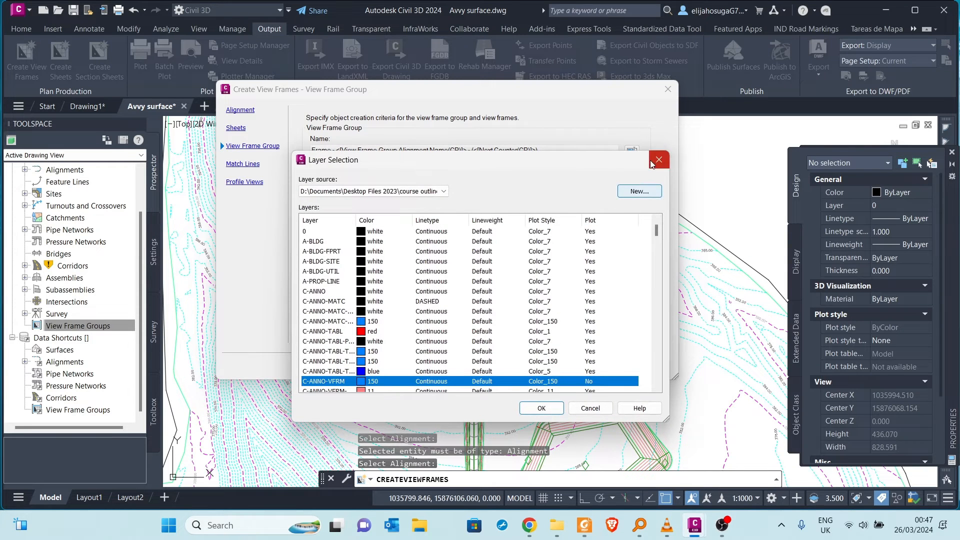
{"action": "left_click", "coordinate": [659, 159]}
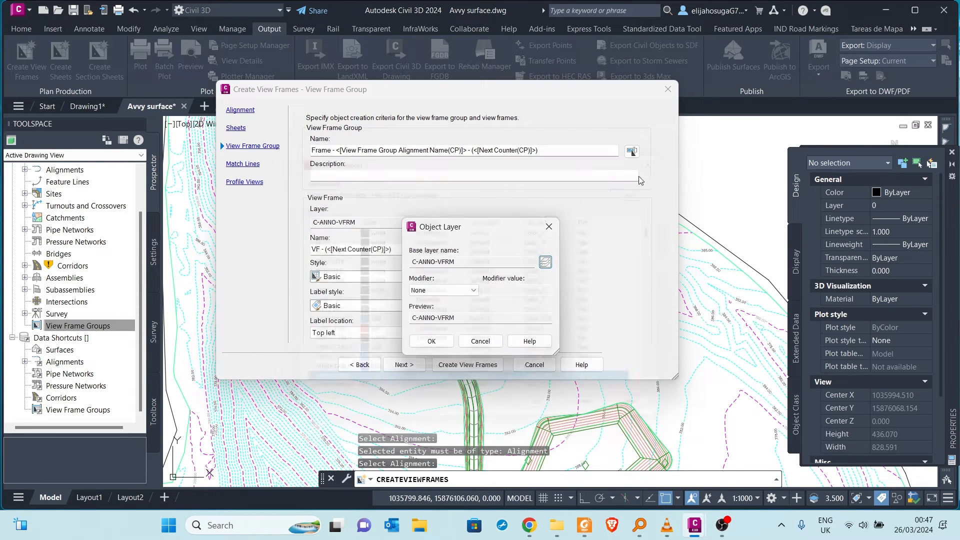
{"action": "left_click", "coordinate": [452, 294]}
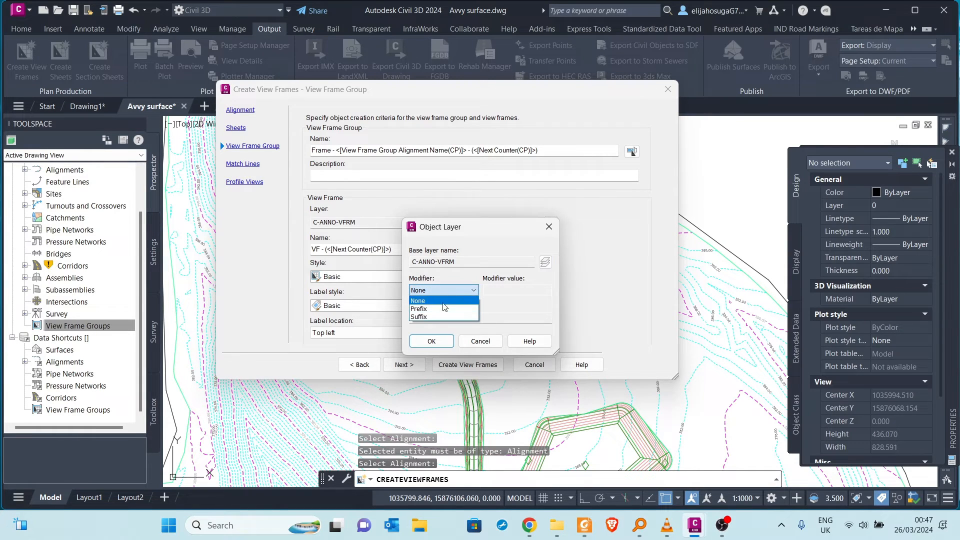
{"action": "left_click", "coordinate": [446, 292]}
{"action": "left_click", "coordinate": [551, 226]}
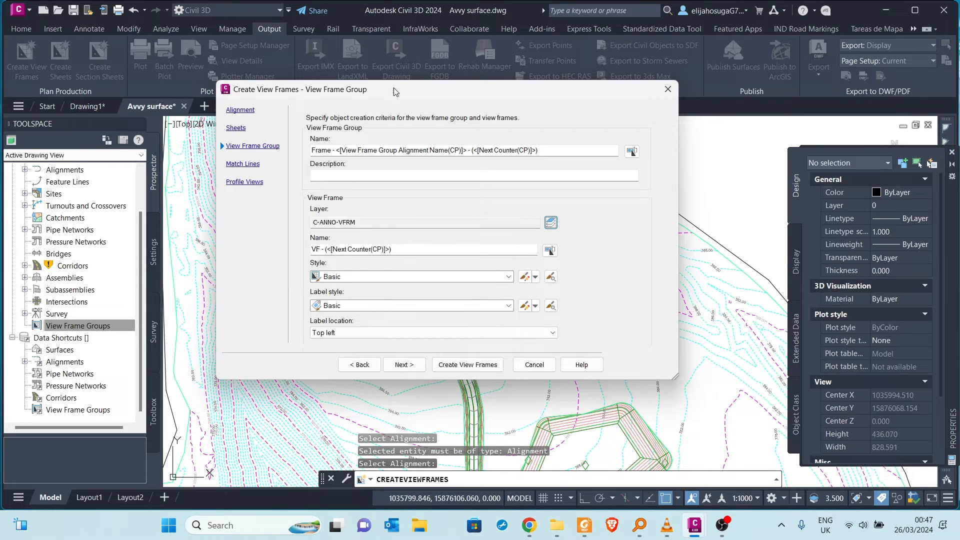
{"action": "left_click_drag", "start_coordinate": [394, 88], "coordinate": [528, 106]}
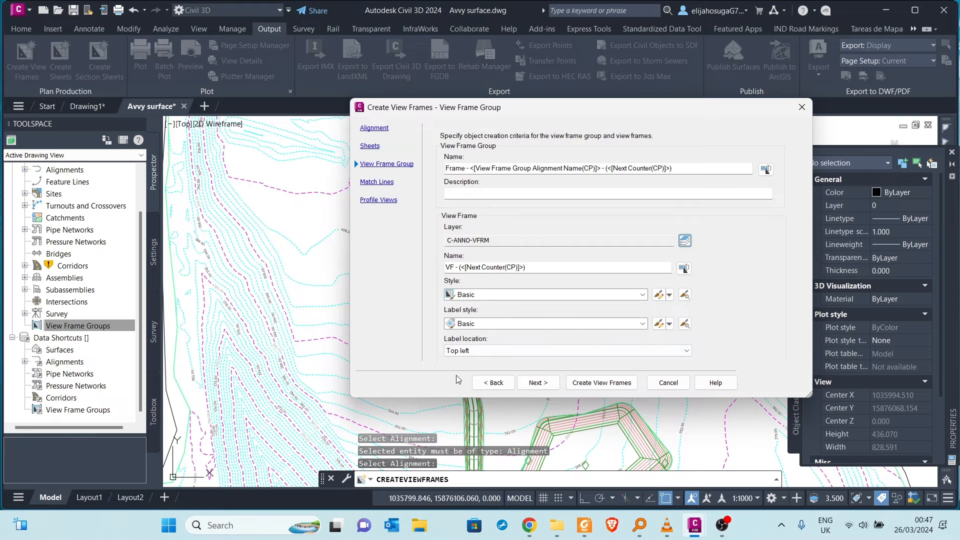
{"action": "left_click_drag", "start_coordinate": [603, 106], "coordinate": [547, 69]}
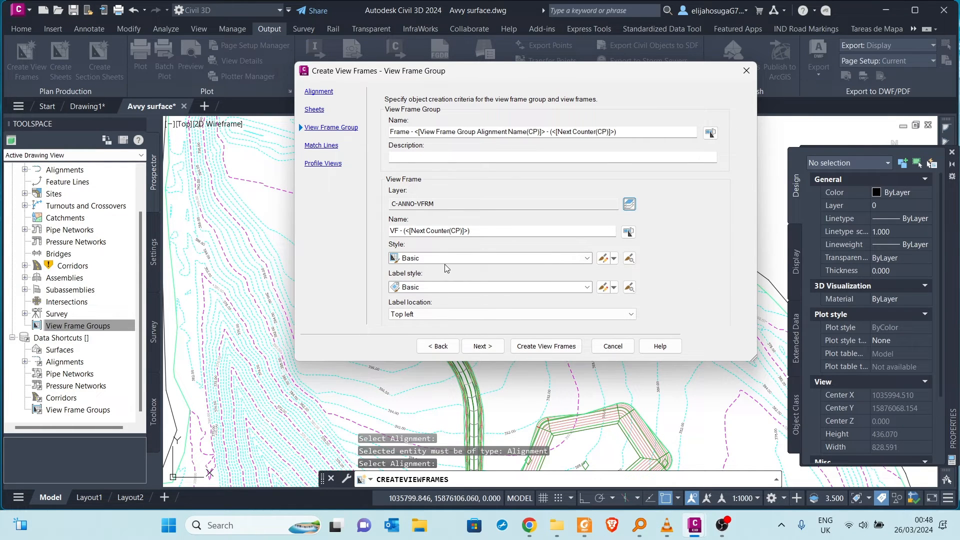
{"action": "left_click_drag", "start_coordinate": [512, 75], "coordinate": [644, 96]}
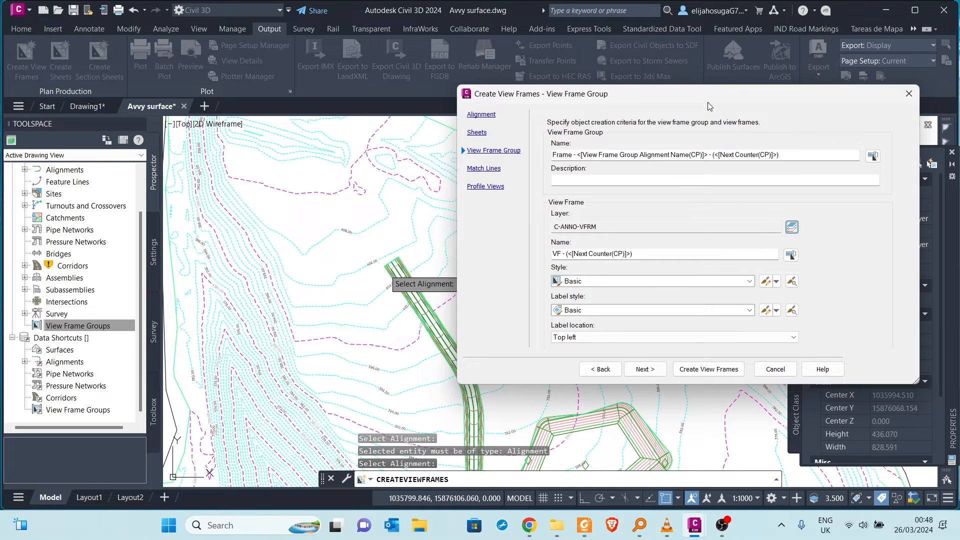
{"action": "left_click_drag", "start_coordinate": [708, 103], "coordinate": [546, 87]}
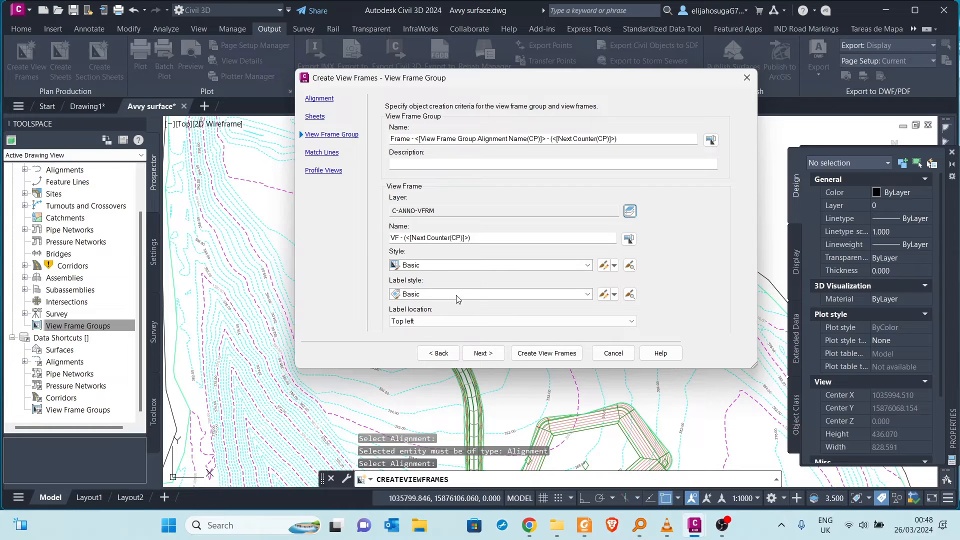
Keep the view frame label location at Top left and continue to the match line settings
{"action": "left_click", "coordinate": [427, 322]}
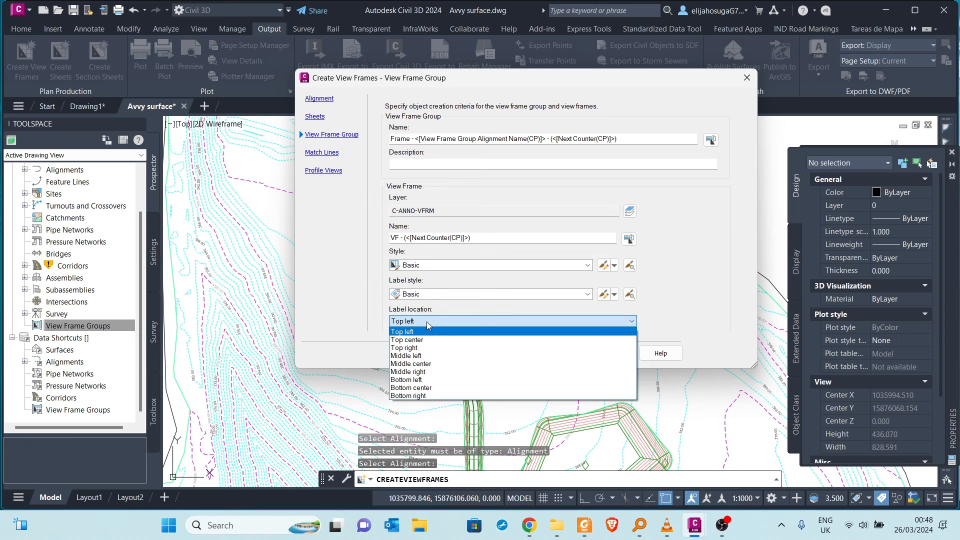
{"action": "left_click", "coordinate": [454, 325]}
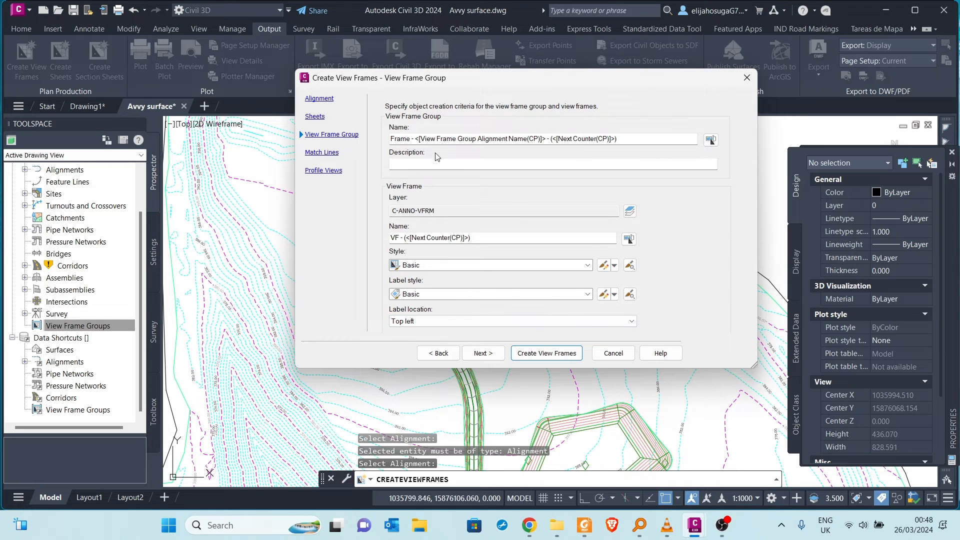
{"action": "left_click", "coordinate": [481, 353]}
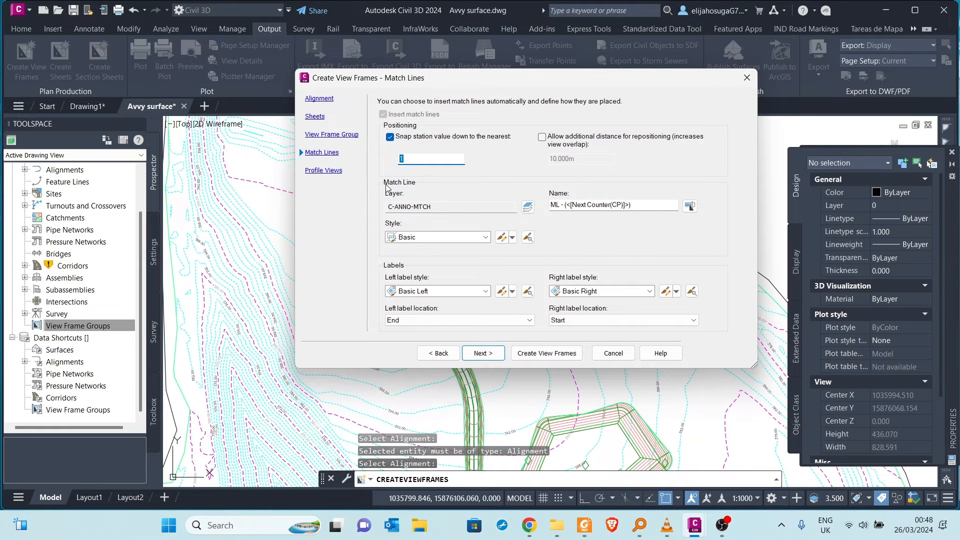
Switch to Foxit PDF Reader and examine the sample plan and profile sheet's plan view, profile, data bands and title block
{"action": "left_click", "coordinate": [590, 527]}
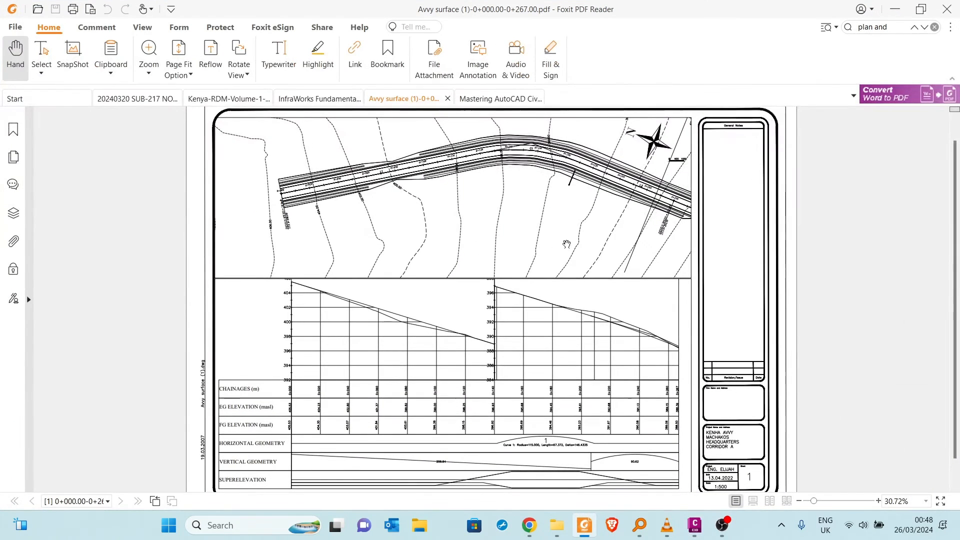
{"action": "scroll", "coordinate": [658, 223], "scroll_direction": "up", "scroll_amount": 1}
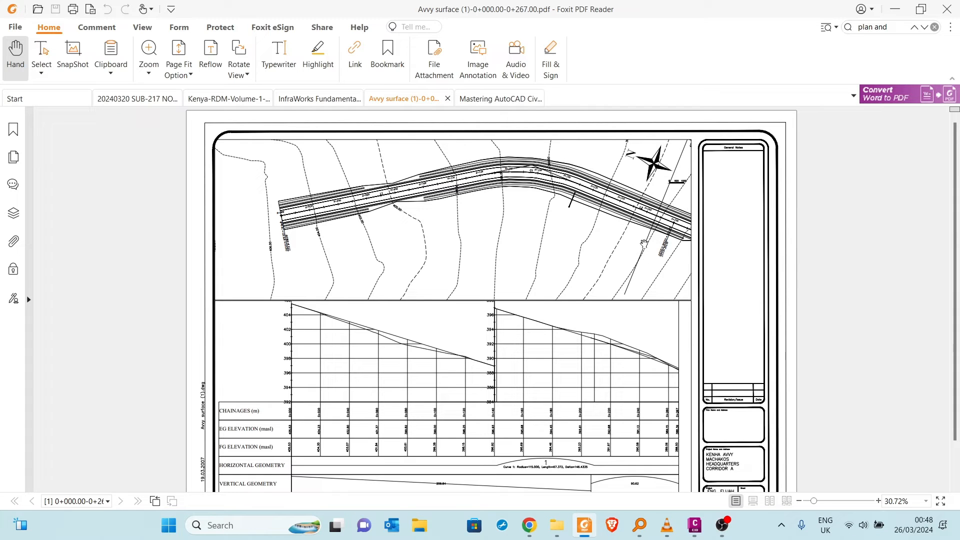
{"action": "scroll", "coordinate": [645, 220], "scroll_direction": "down", "scroll_amount": 1}
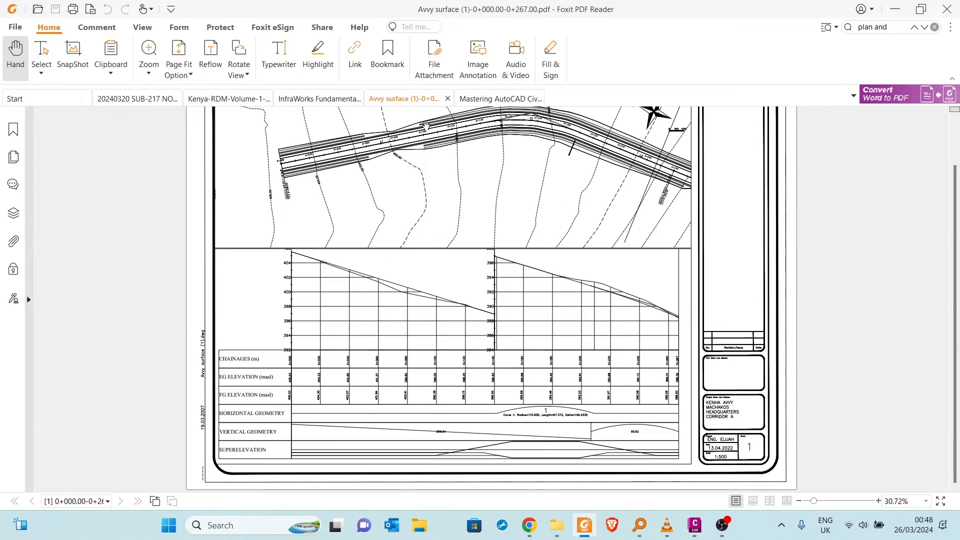
{"action": "scroll", "coordinate": [528, 231], "scroll_direction": "up", "scroll_amount": 1}
{"action": "scroll", "coordinate": [527, 310], "scroll_direction": "down", "scroll_amount": 1}
{"action": "scroll", "coordinate": [650, 395], "scroll_direction": "up", "scroll_amount": 1}
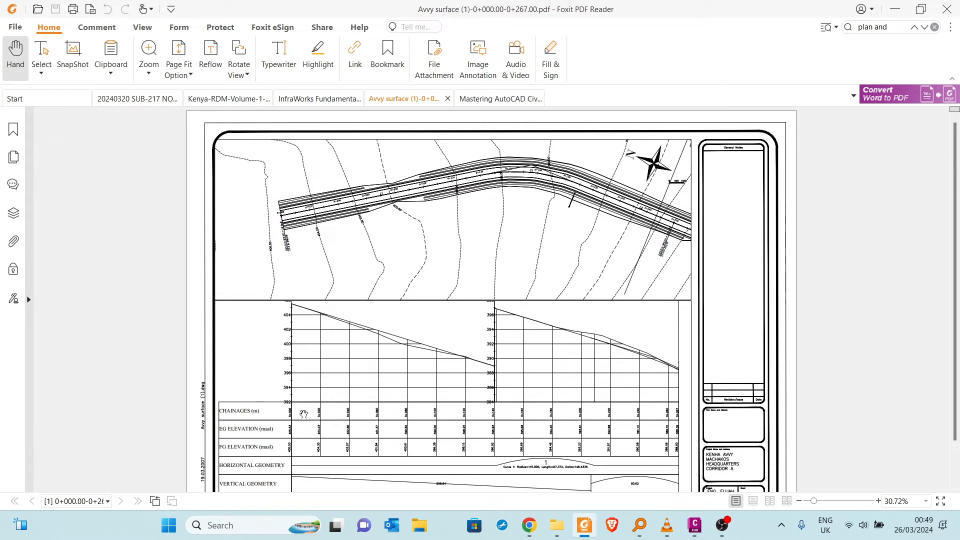
{"action": "scroll", "coordinate": [669, 322], "scroll_direction": "down", "scroll_amount": 1}
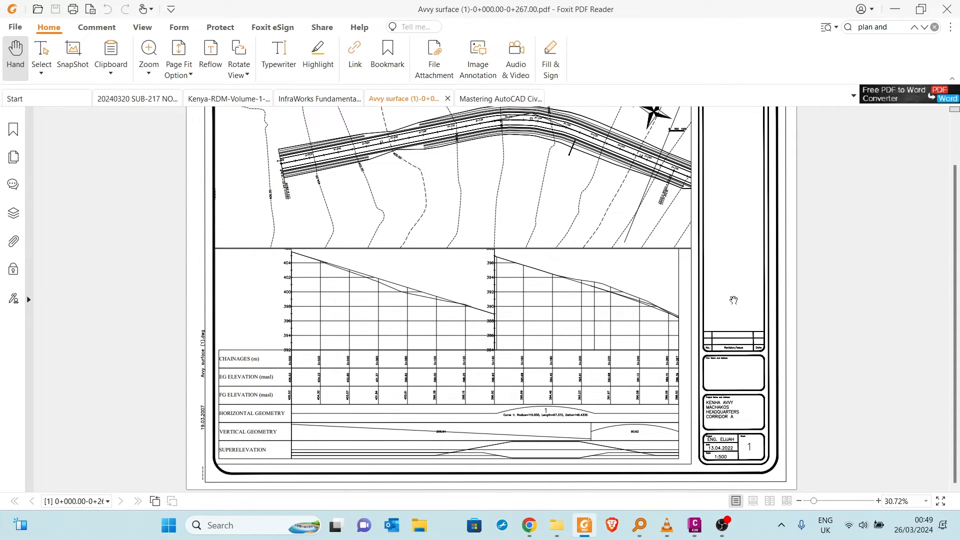
{"action": "scroll", "coordinate": [631, 198], "scroll_direction": "up", "scroll_amount": 1}
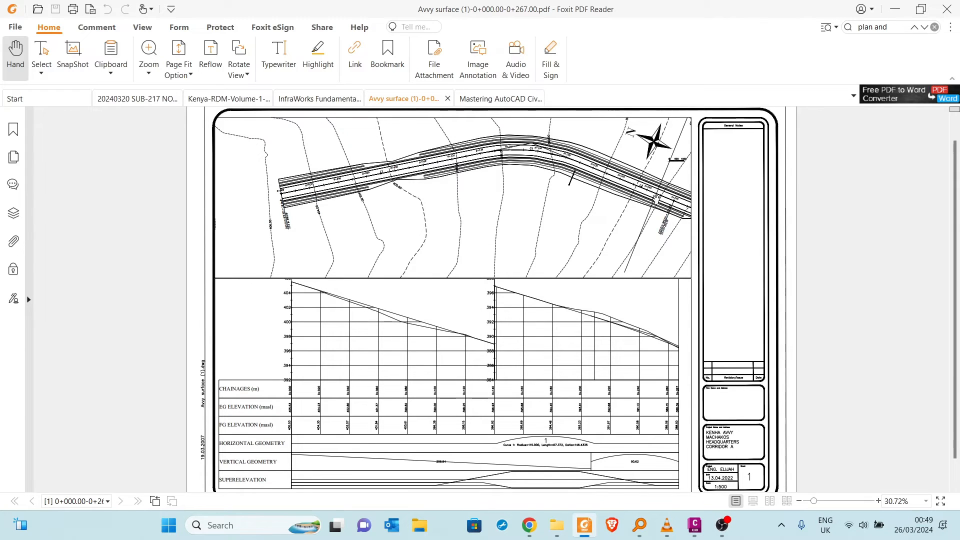
{"action": "scroll", "coordinate": [657, 394], "scroll_direction": "down", "scroll_amount": 1}
{"action": "scroll", "coordinate": [579, 321], "scroll_direction": "up", "scroll_amount": 2}
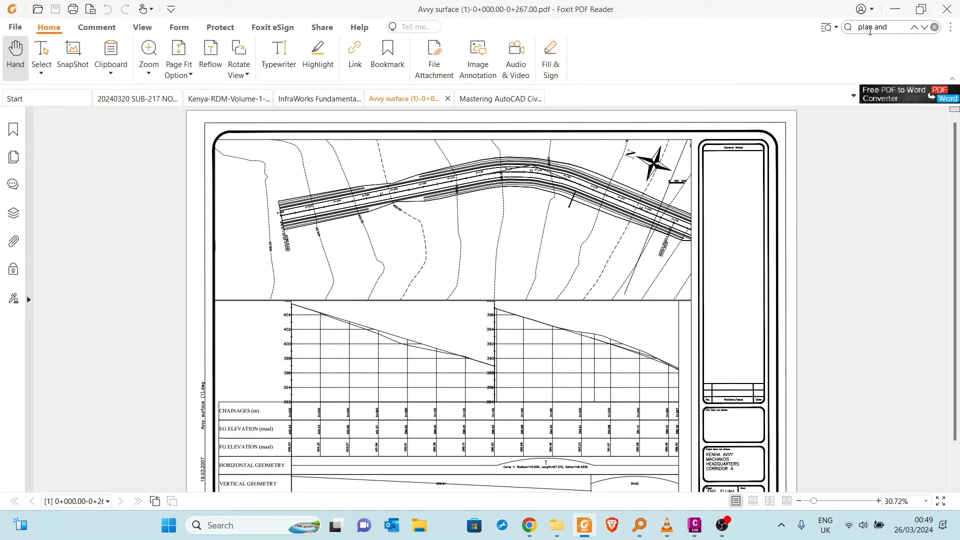
{"action": "left_click", "coordinate": [895, 11]}
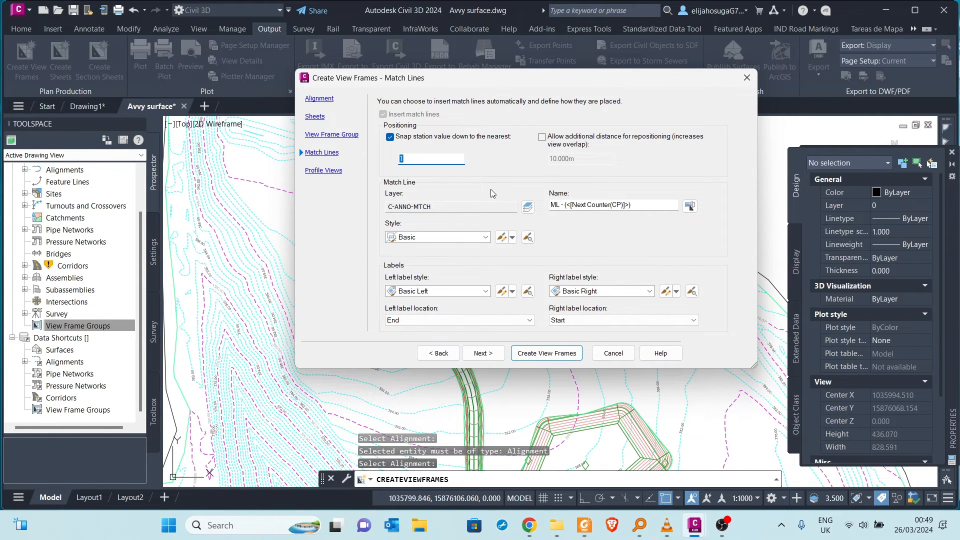
Allow an additional distance of 50 for repositioning the match lines and continue to the profile view settings
{"action": "left_click", "coordinate": [542, 137]}
{"action": "left_click_drag", "start_coordinate": [577, 161], "coordinate": [530, 153]}
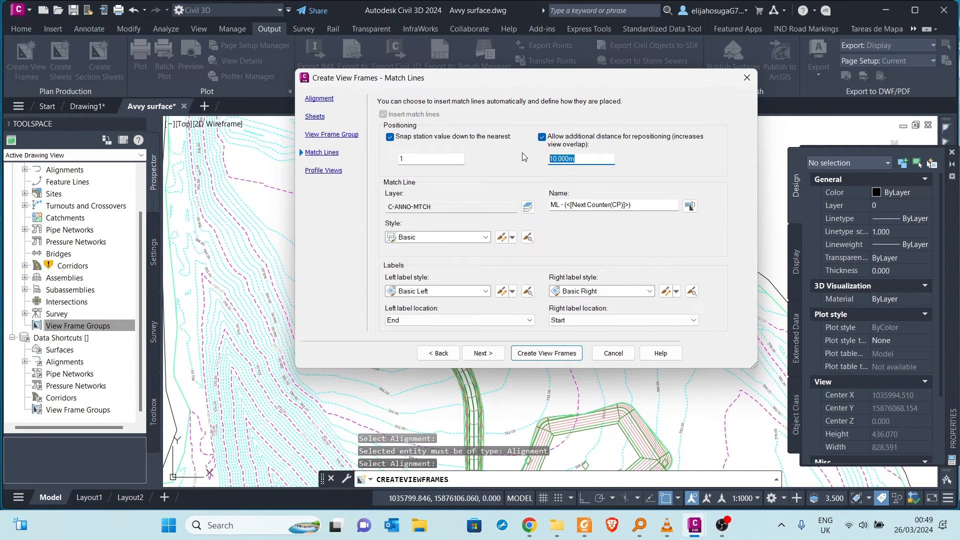
{"action": "type", "text": "50"}
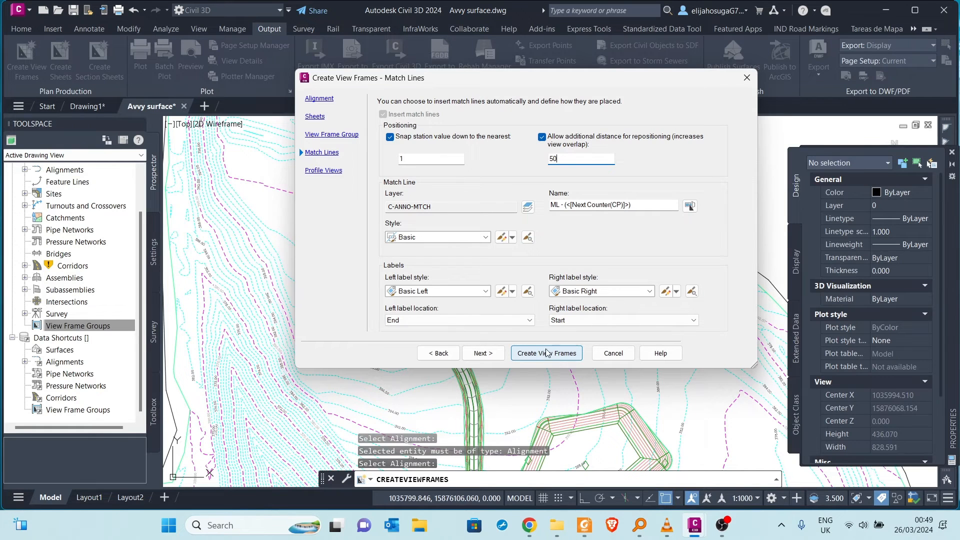
{"action": "left_click", "coordinate": [483, 353]}
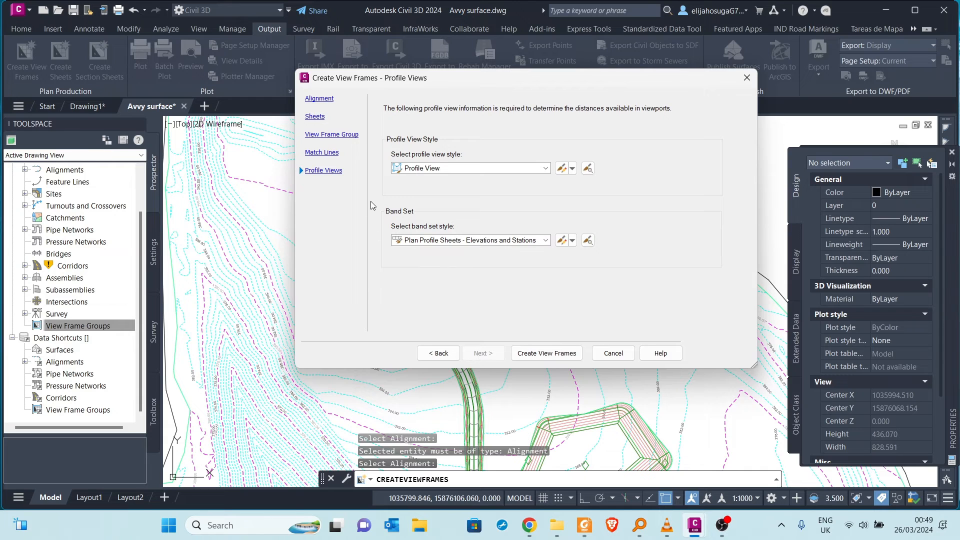
Keep the Profile View style, set the band set style to KENHA BAND SET and create the view frames
{"action": "left_click", "coordinate": [505, 169]}
{"action": "left_click", "coordinate": [508, 169]}
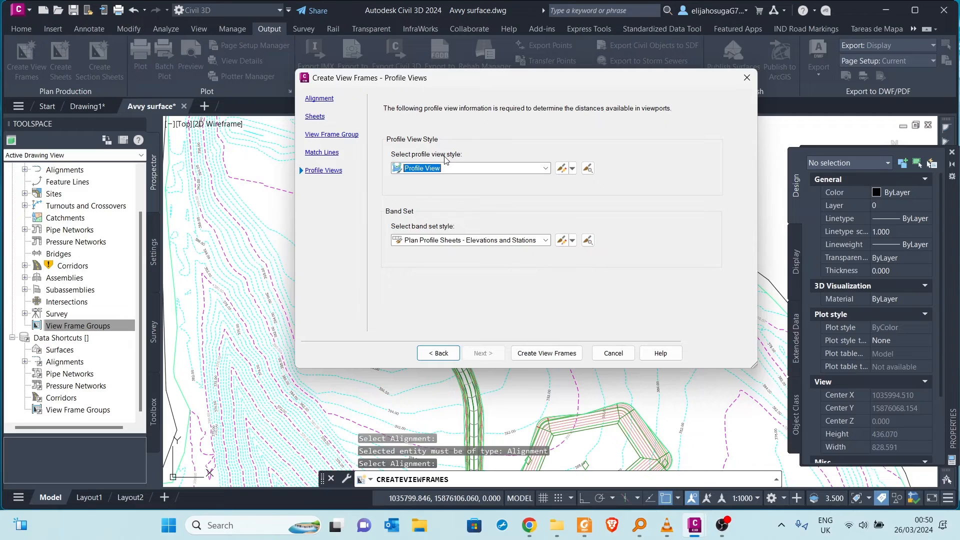
{"action": "left_click", "coordinate": [467, 241]}
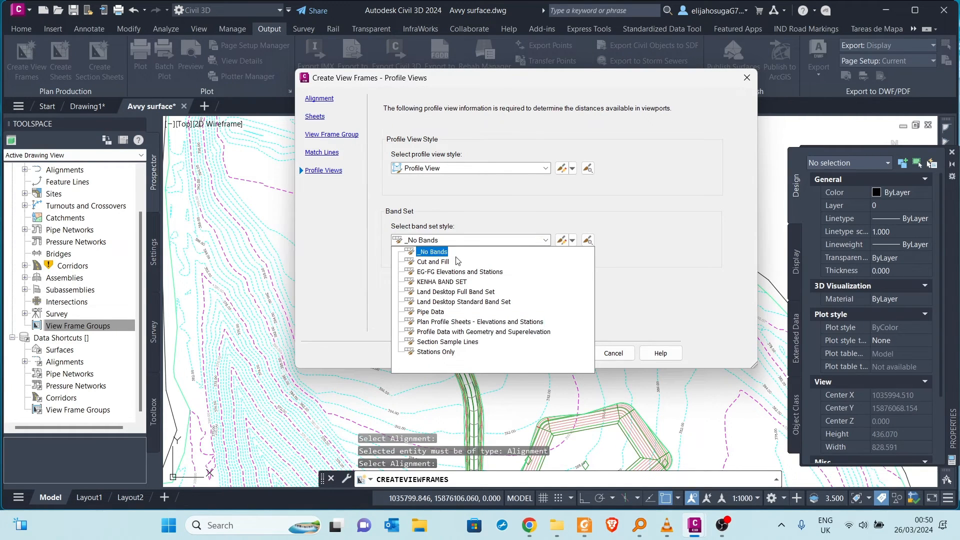
{"action": "left_click", "coordinate": [442, 281]}
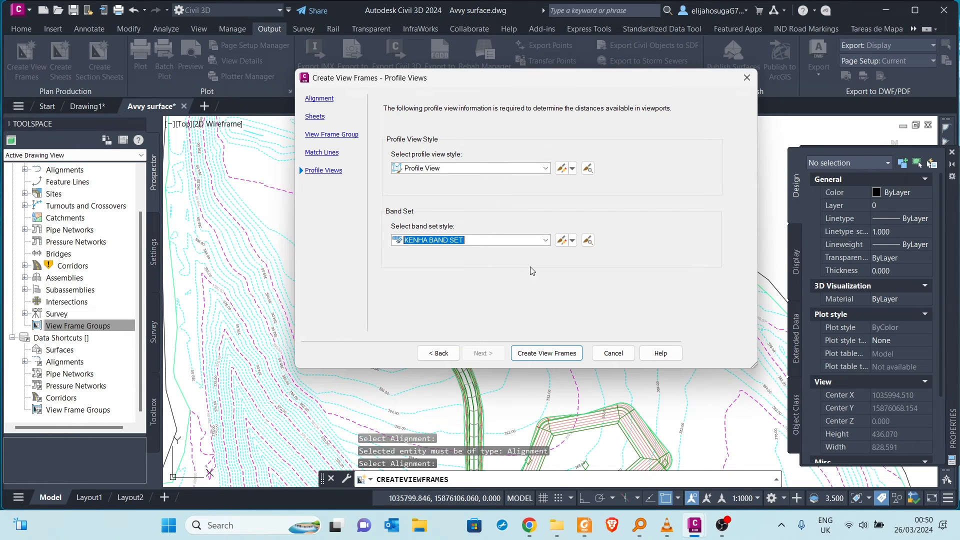
{"action": "left_click", "coordinate": [533, 353]}
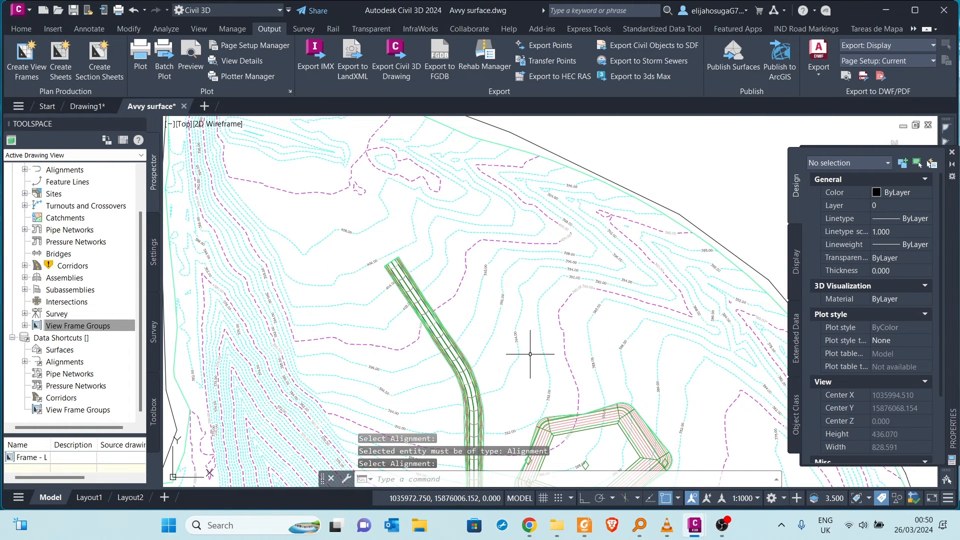
Regenerate the drawing with REGEN and check the view frames and match lines along the corridor
{"action": "scroll", "coordinate": [512, 324], "scroll_direction": "down", "scroll_amount": 6}
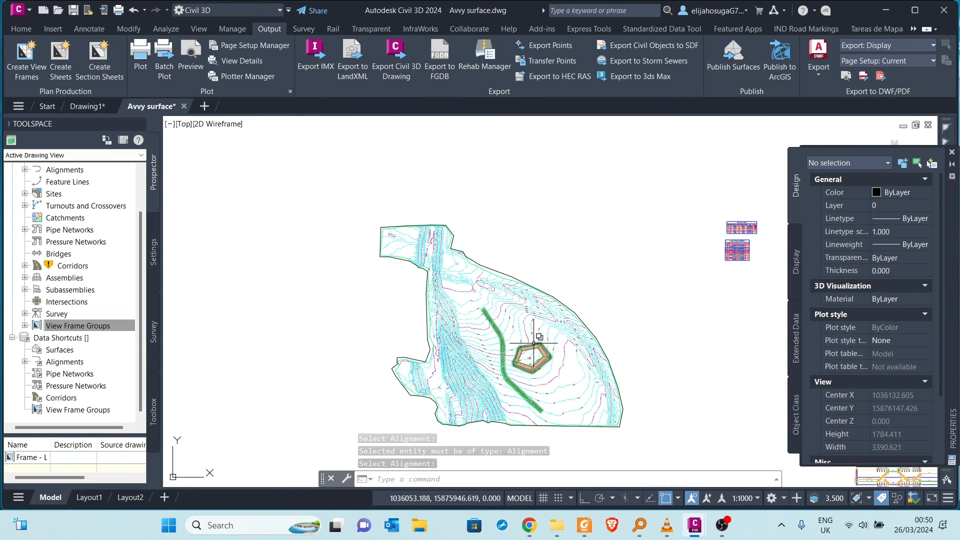
{"action": "middle_click_drag", "start_coordinate": [509, 341], "coordinate": [453, 327]}
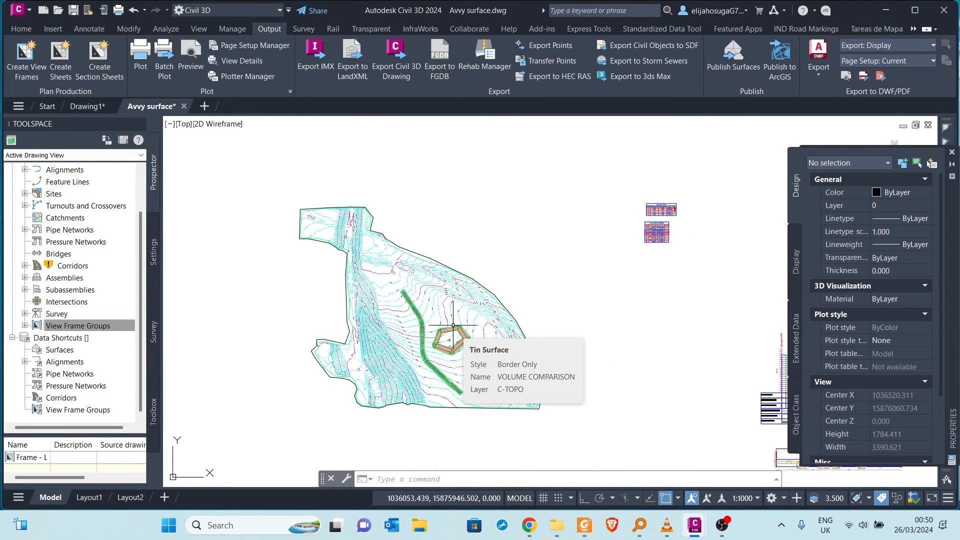
{"action": "type", "text": "re"}
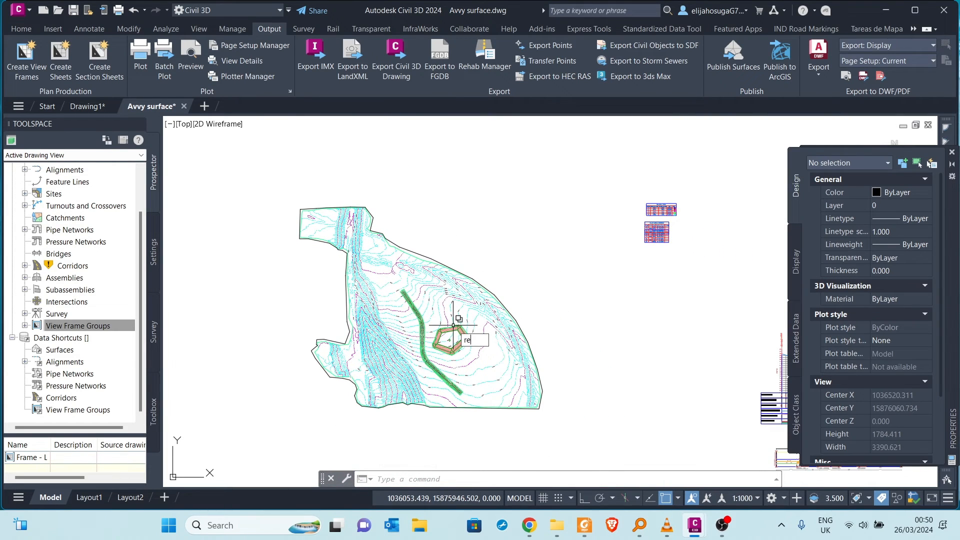
{"action": "type", "text": "gen"}
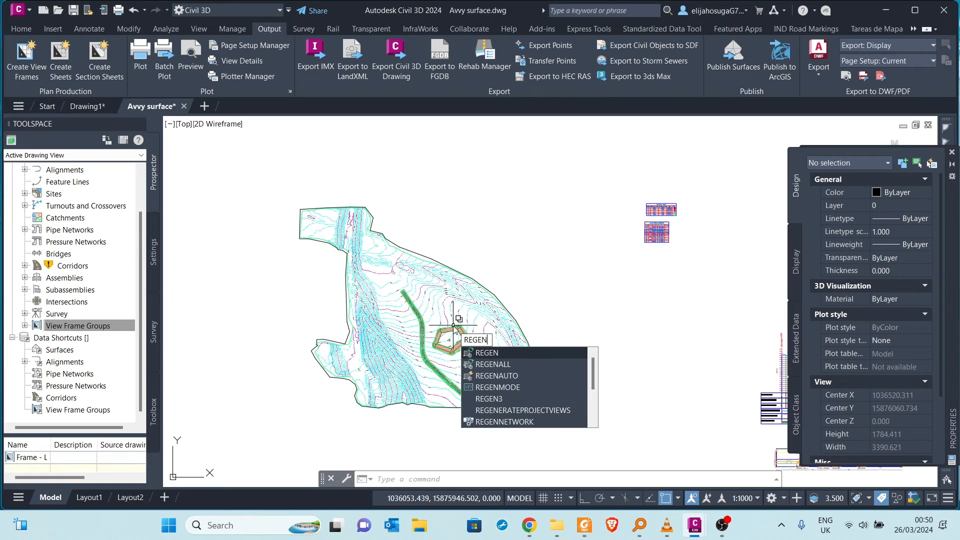
{"action": "key", "text": "Return"}
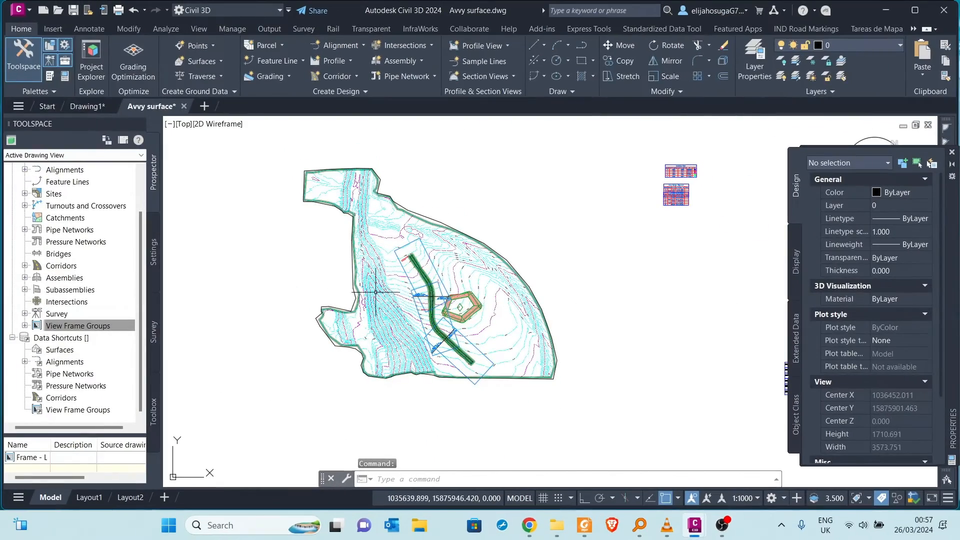
{"action": "scroll", "coordinate": [424, 295], "scroll_direction": "up", "scroll_amount": 4}
{"action": "scroll", "coordinate": [423, 296], "scroll_direction": "down", "scroll_amount": 4}
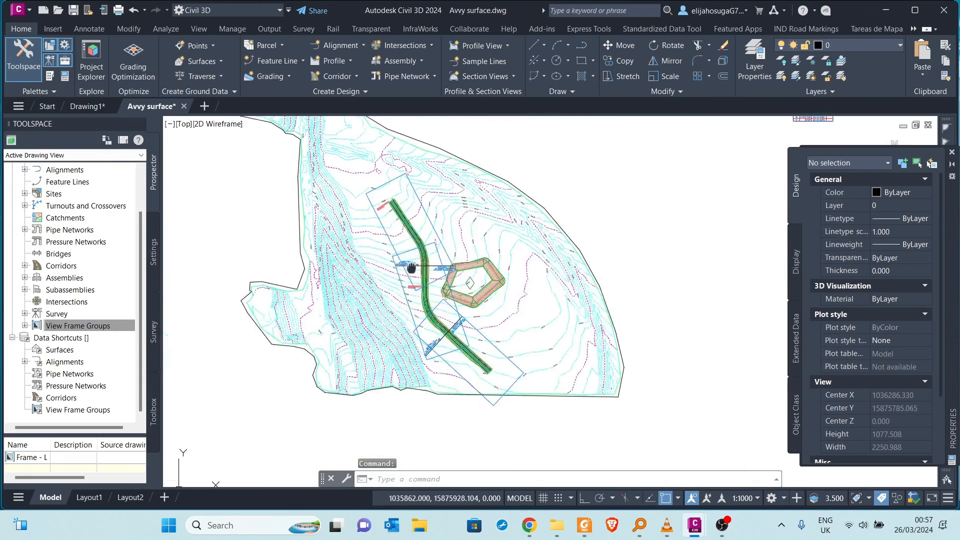
Inspect where the match lines cross the corridor and how the neighbouring view frames overlap
{"action": "scroll", "coordinate": [423, 295], "scroll_direction": "up", "scroll_amount": 1}
{"action": "scroll", "coordinate": [423, 296], "scroll_direction": "up", "scroll_amount": 3}
{"action": "scroll", "coordinate": [418, 285], "scroll_direction": "down", "scroll_amount": 5}
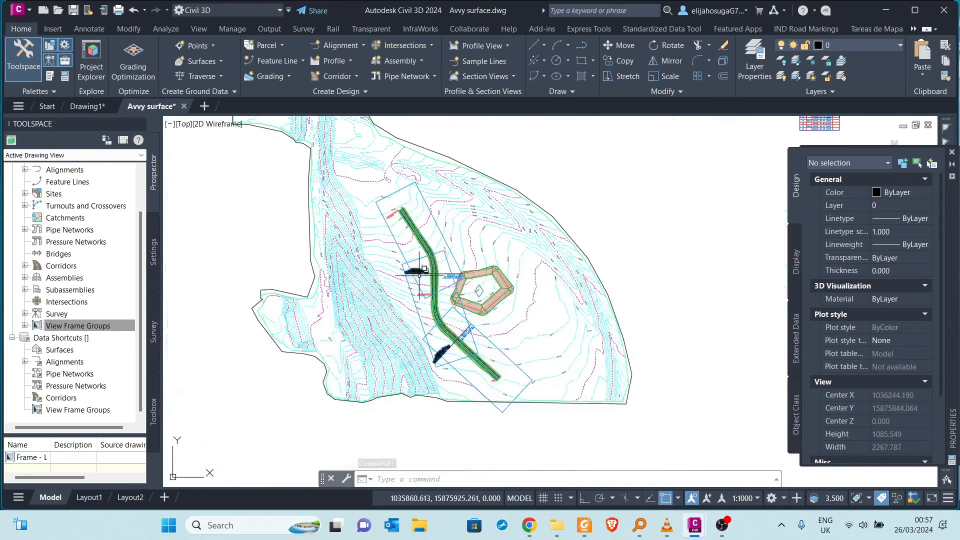
{"action": "scroll", "coordinate": [412, 275], "scroll_direction": "up", "scroll_amount": 2}
{"action": "scroll", "coordinate": [409, 221], "scroll_direction": "up", "scroll_amount": 2}
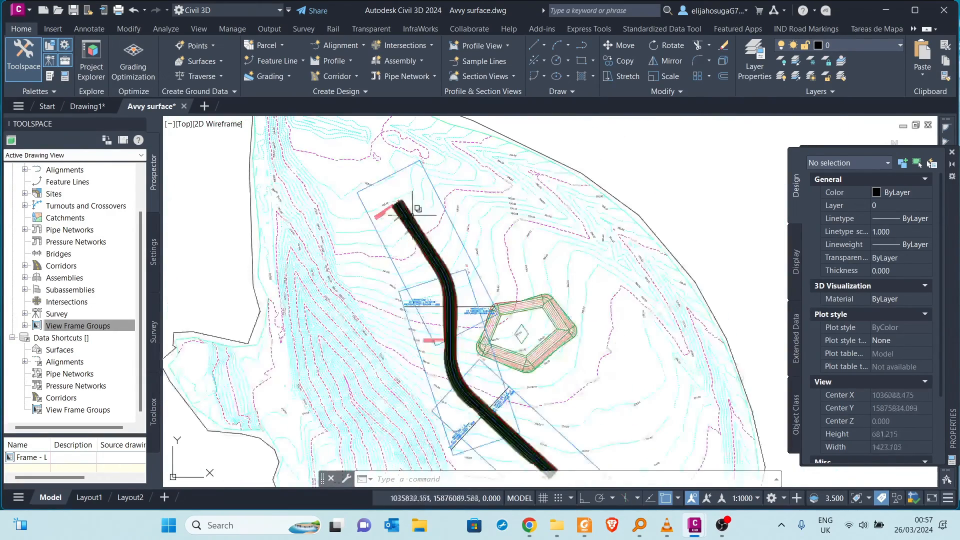
{"action": "middle_click_drag", "start_coordinate": [425, 210], "coordinate": [477, 255]}
{"action": "scroll", "coordinate": [478, 245], "scroll_direction": "up", "scroll_amount": 4}
{"action": "scroll", "coordinate": [445, 194], "scroll_direction": "down", "scroll_amount": 5}
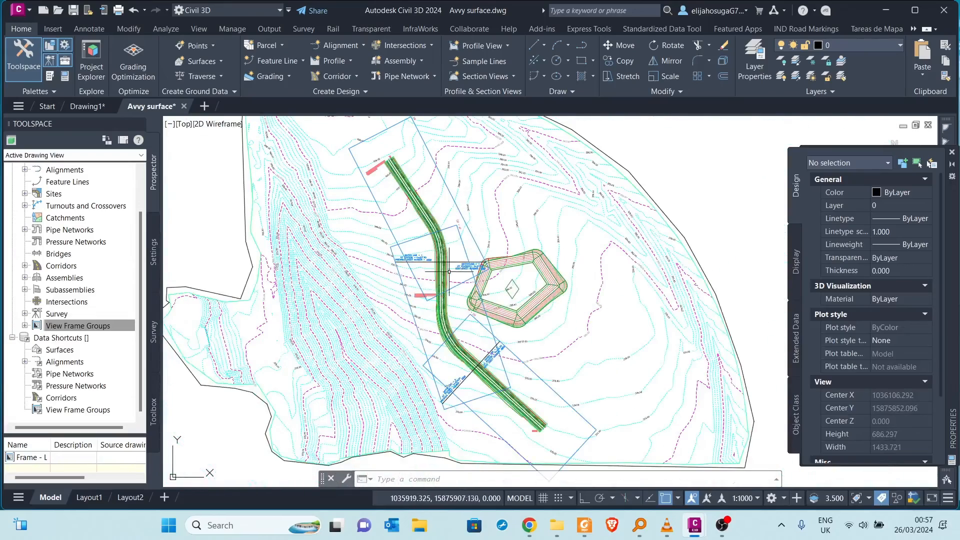
{"action": "scroll", "coordinate": [440, 270], "scroll_direction": "up", "scroll_amount": 3}
{"action": "scroll", "coordinate": [431, 209], "scroll_direction": "down", "scroll_amount": 1}
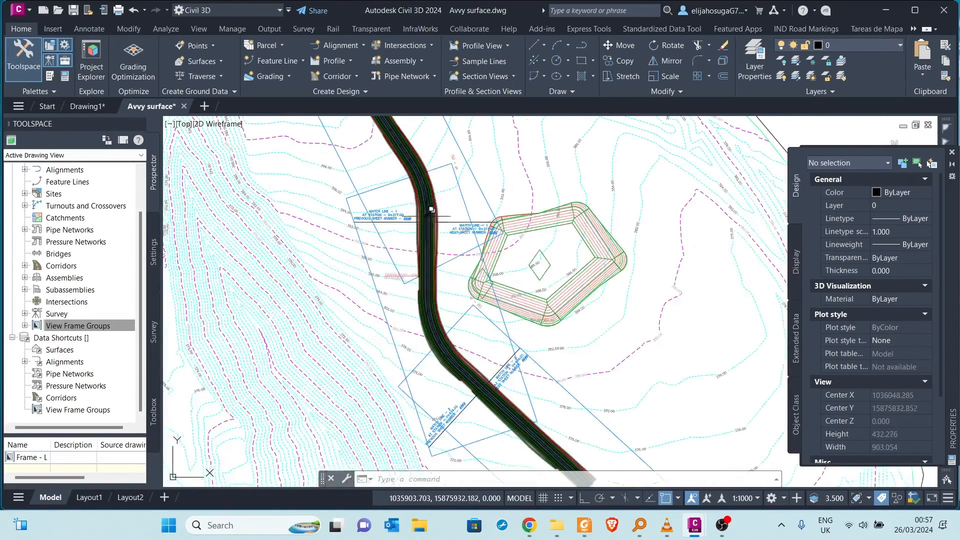
{"action": "scroll", "coordinate": [460, 277], "scroll_direction": "down", "scroll_amount": 2}
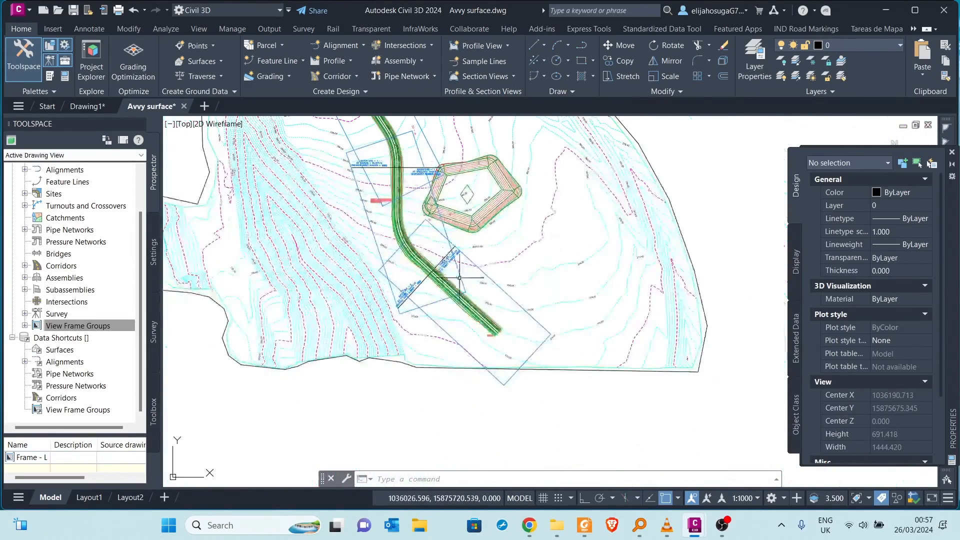
{"action": "middle_click_drag", "start_coordinate": [442, 289], "coordinate": [526, 368]}
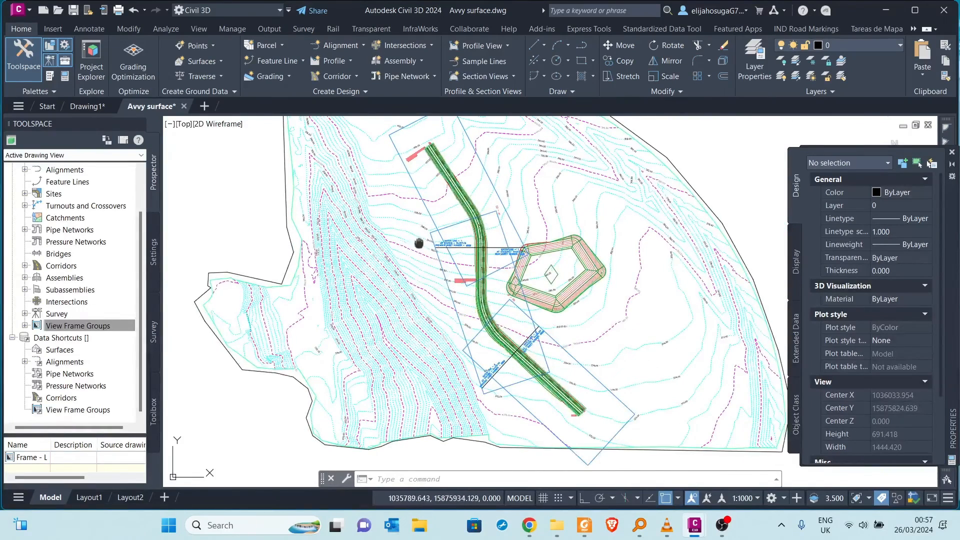
{"action": "middle_click_drag", "start_coordinate": [419, 243], "coordinate": [440, 309]}
{"action": "scroll", "coordinate": [507, 335], "scroll_direction": "up", "scroll_amount": 2}
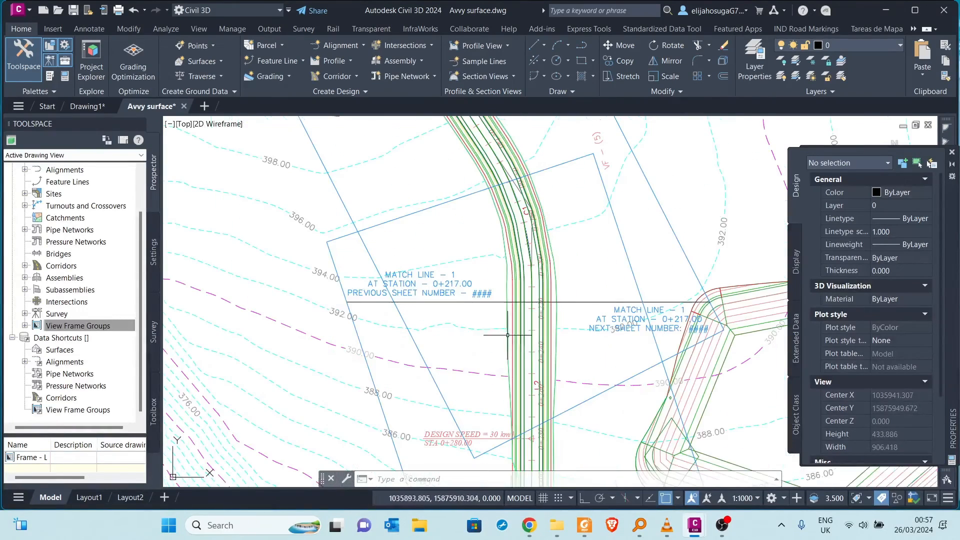
Select match line 1 where it crosses the corridor beside the pentagonal grading
{"action": "left_click", "coordinate": [430, 301]}
{"action": "scroll", "coordinate": [430, 301], "scroll_direction": "down", "scroll_amount": 2}
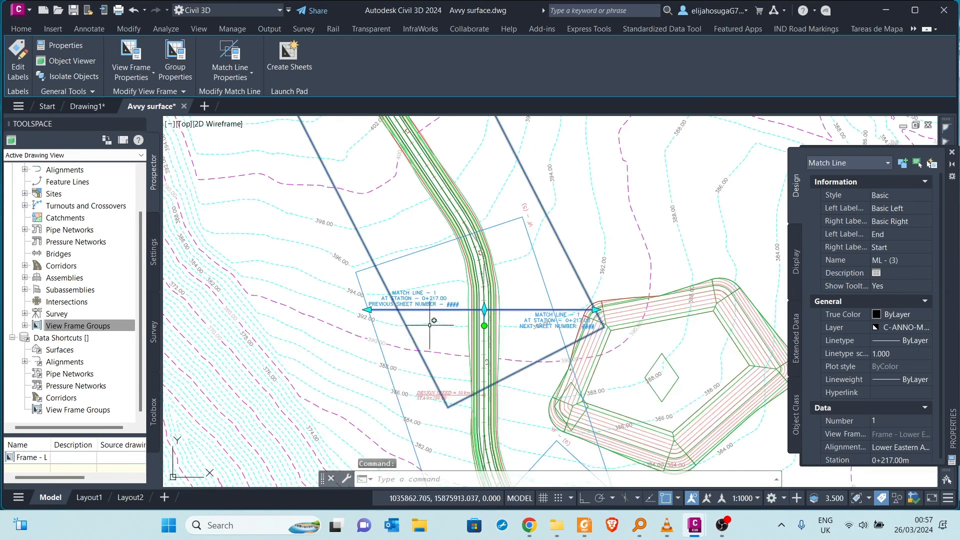
{"action": "scroll", "coordinate": [478, 320], "scroll_direction": "up", "scroll_amount": 4}
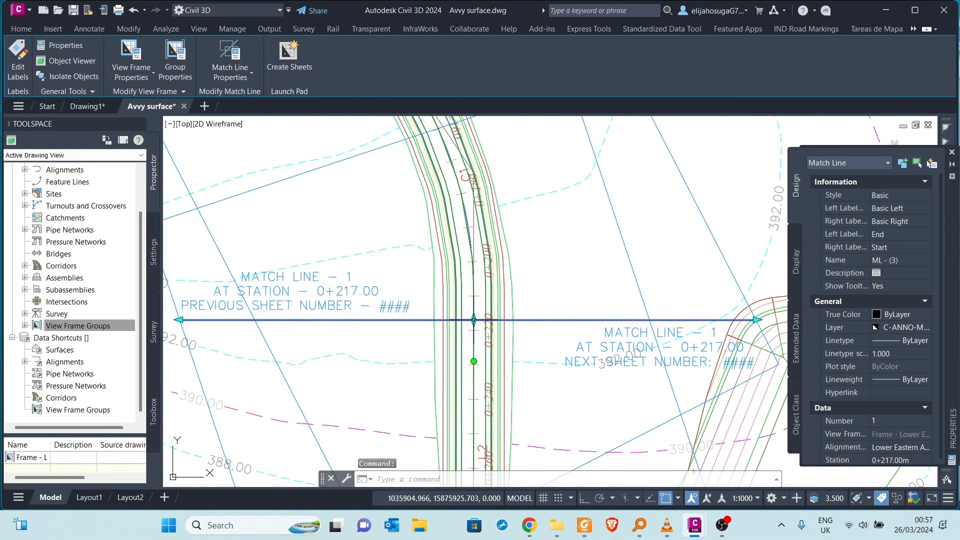
{"action": "left_click", "coordinate": [474, 320]}
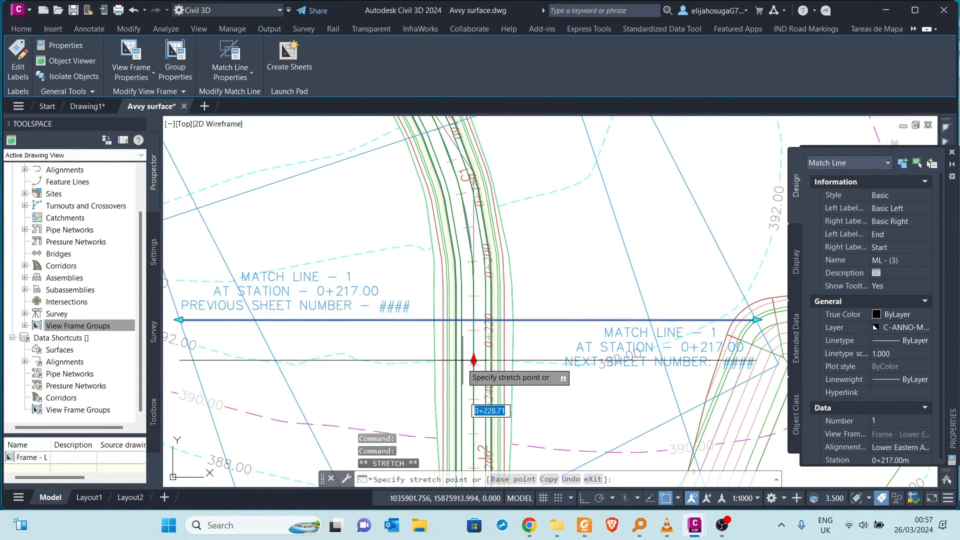
{"action": "scroll", "coordinate": [440, 242], "scroll_direction": "down", "scroll_amount": 2}
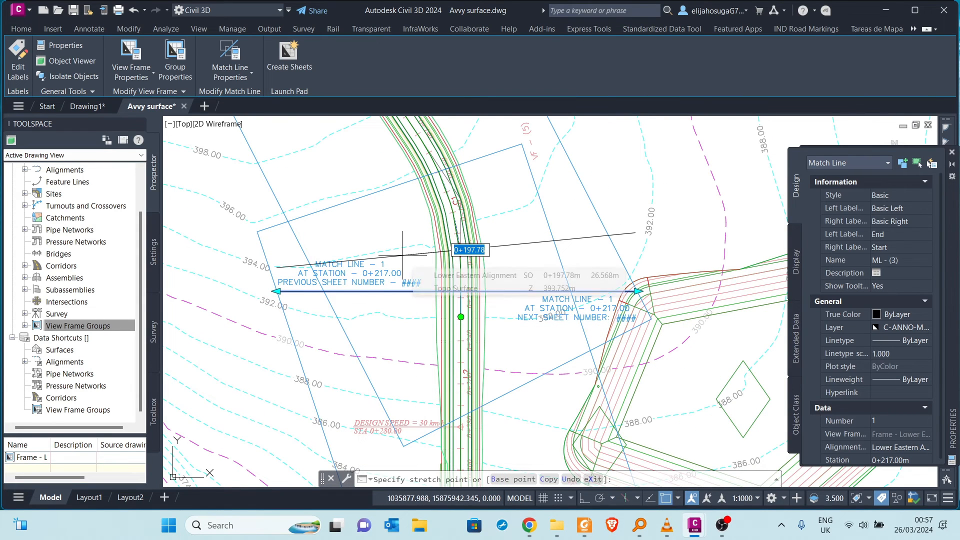
{"action": "key", "text": "Escape"}
Move match line 1 along the alignment to station 0+220.00 and check it against the station label
{"action": "scroll", "coordinate": [461, 293], "scroll_direction": "up", "scroll_amount": 6}
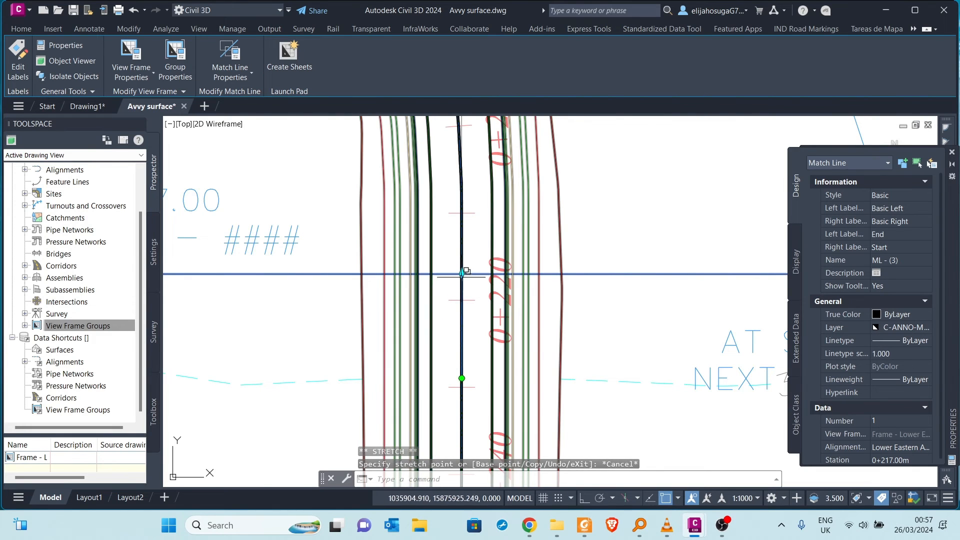
{"action": "scroll", "coordinate": [462, 272], "scroll_direction": "up", "scroll_amount": 4}
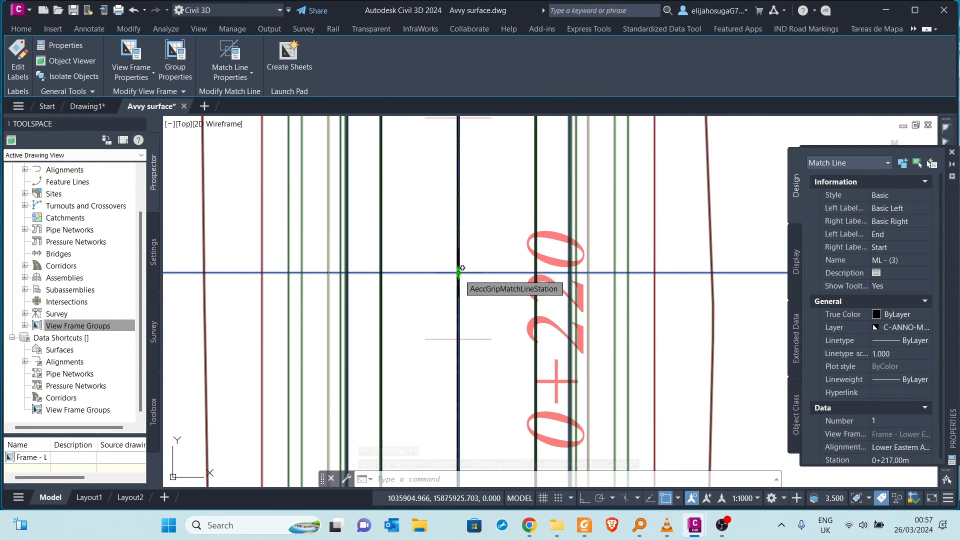
{"action": "left_click", "coordinate": [459, 271]}
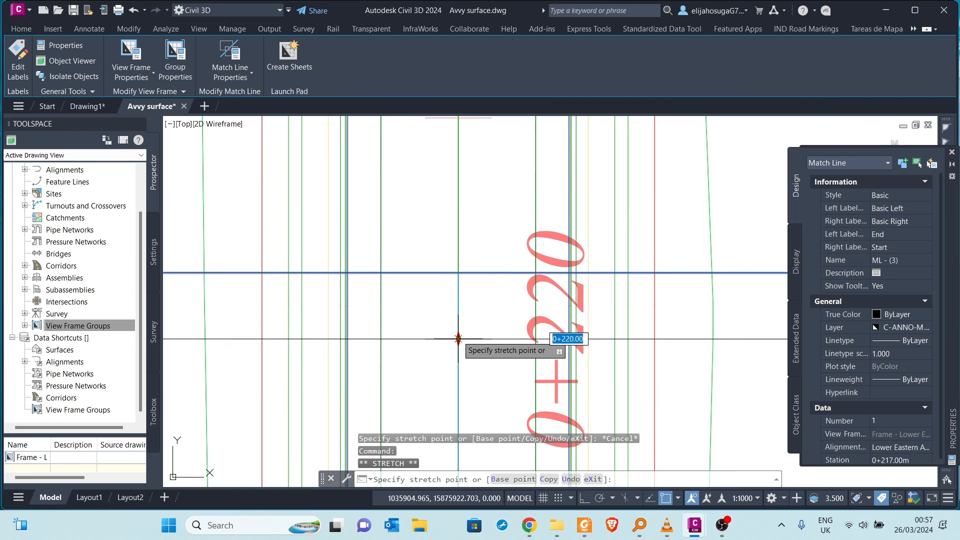
{"action": "key", "text": "Return"}
{"action": "scroll", "coordinate": [465, 280], "scroll_direction": "down", "scroll_amount": 5}
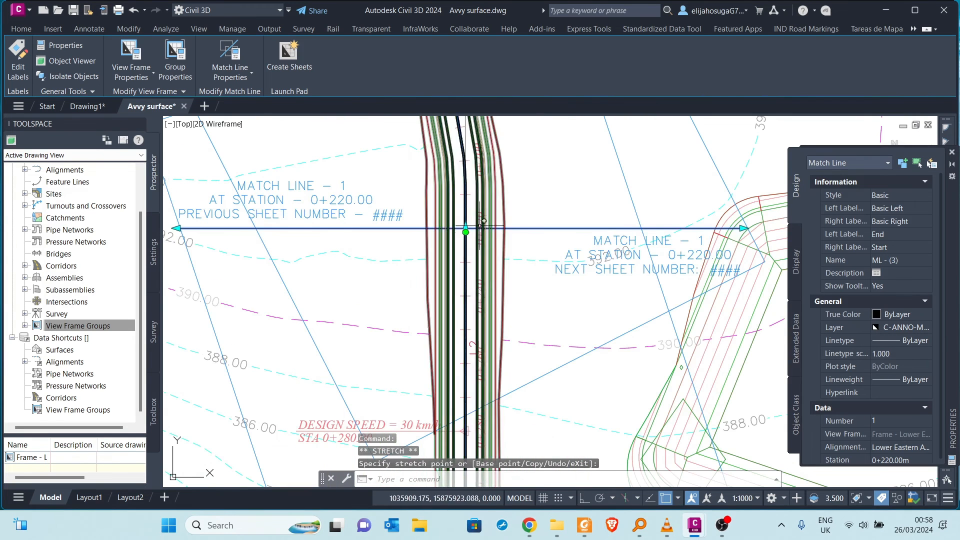
{"action": "scroll", "coordinate": [480, 225], "scroll_direction": "up", "scroll_amount": 6}
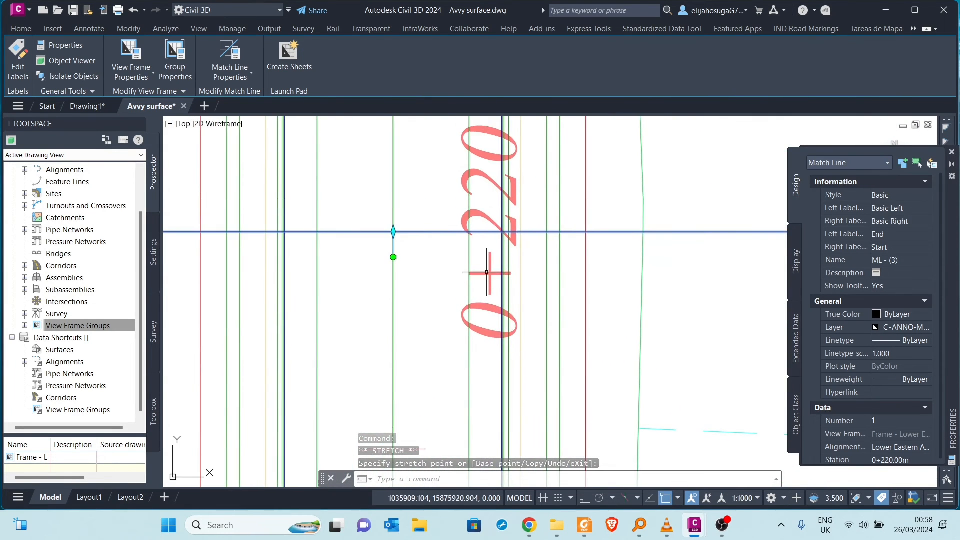
Move match line 2 along the alignment to the tick at station 0+440 and clear the selection
{"action": "scroll", "coordinate": [486, 272], "scroll_direction": "down", "scroll_amount": 8}
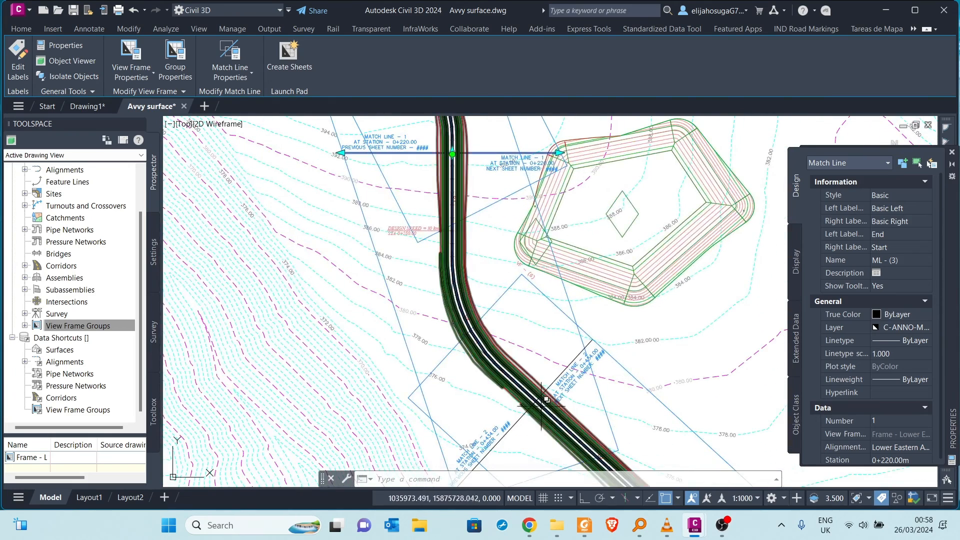
{"action": "scroll", "coordinate": [541, 405], "scroll_direction": "up", "scroll_amount": 8}
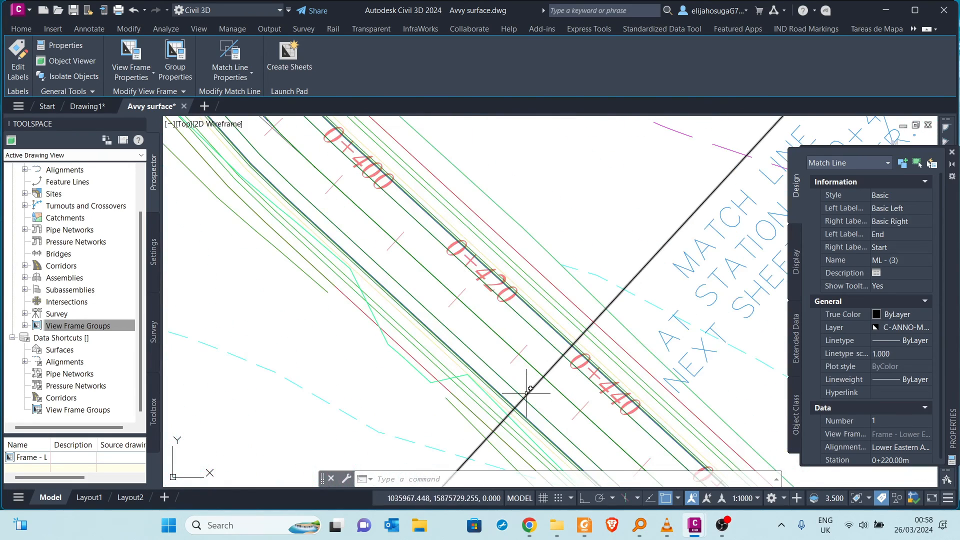
{"action": "left_click", "coordinate": [526, 392]}
{"action": "left_click", "coordinate": [531, 398]}
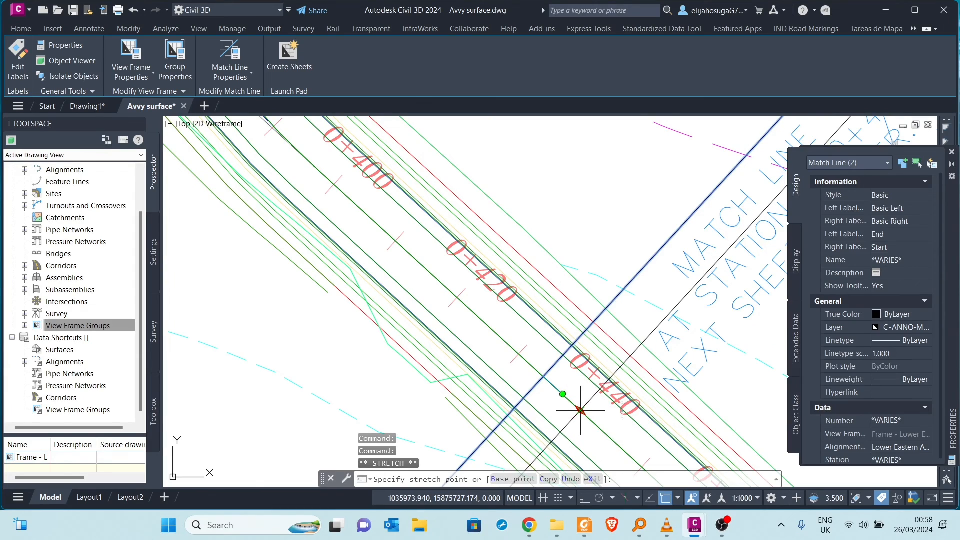
{"action": "left_click", "coordinate": [580, 411]}
{"action": "scroll", "coordinate": [460, 315], "scroll_direction": "down", "scroll_amount": 9}
{"action": "middle_click_drag", "start_coordinate": [420, 268], "coordinate": [455, 330]}
{"action": "scroll", "coordinate": [441, 263], "scroll_direction": "down", "scroll_amount": 3}
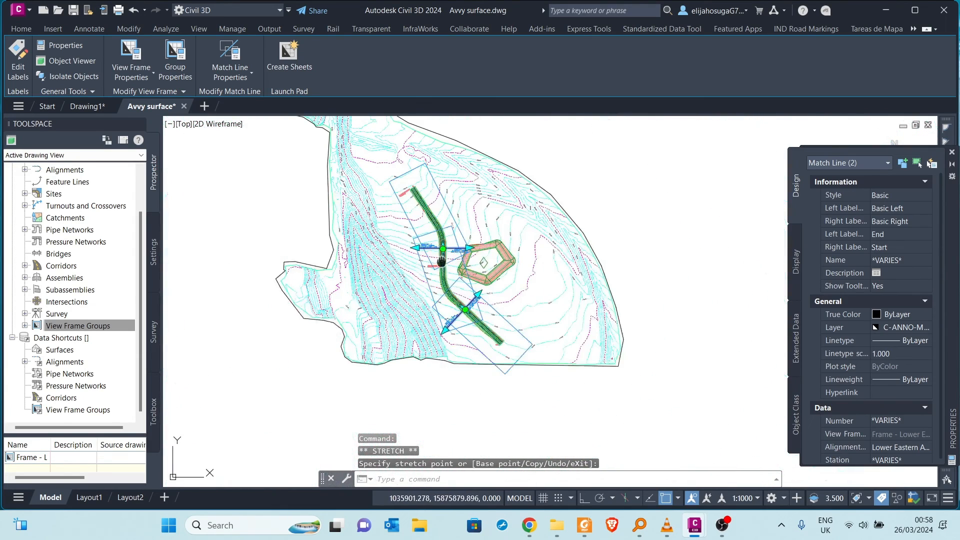
{"action": "middle_click_drag", "start_coordinate": [441, 261], "coordinate": [447, 273]}
{"action": "key", "text": "Escape"}
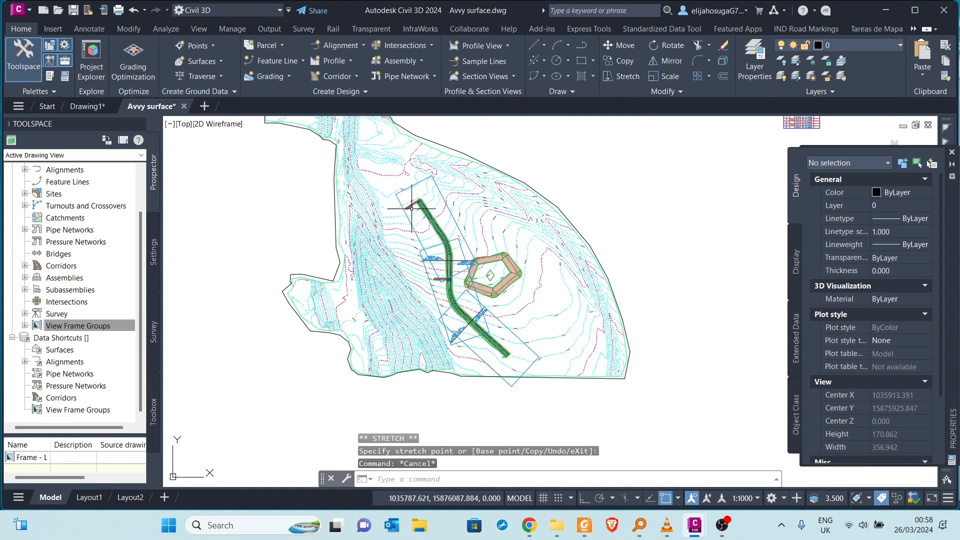
{"action": "scroll", "coordinate": [412, 207], "scroll_direction": "up", "scroll_amount": 5}
{"action": "left_click", "coordinate": [381, 193]}
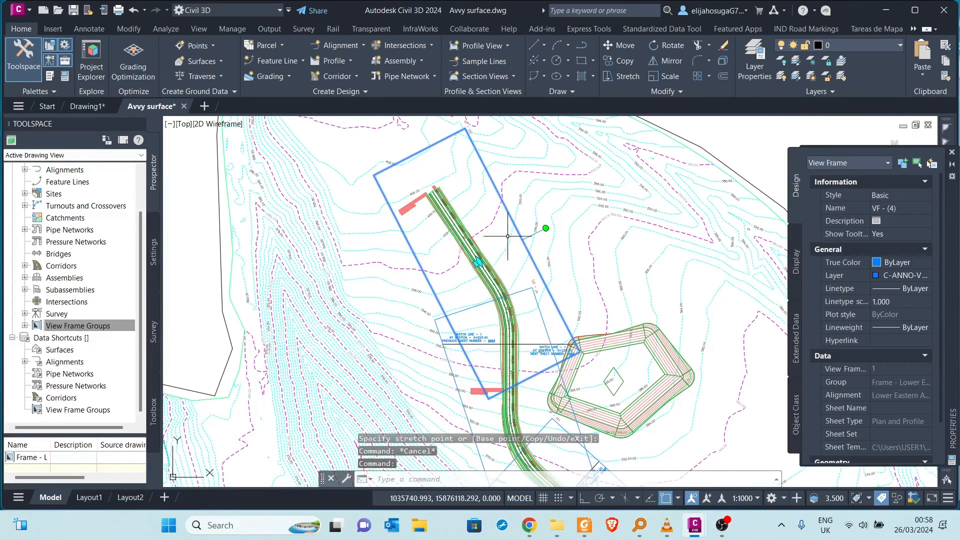
{"action": "left_click", "coordinate": [545, 228]}
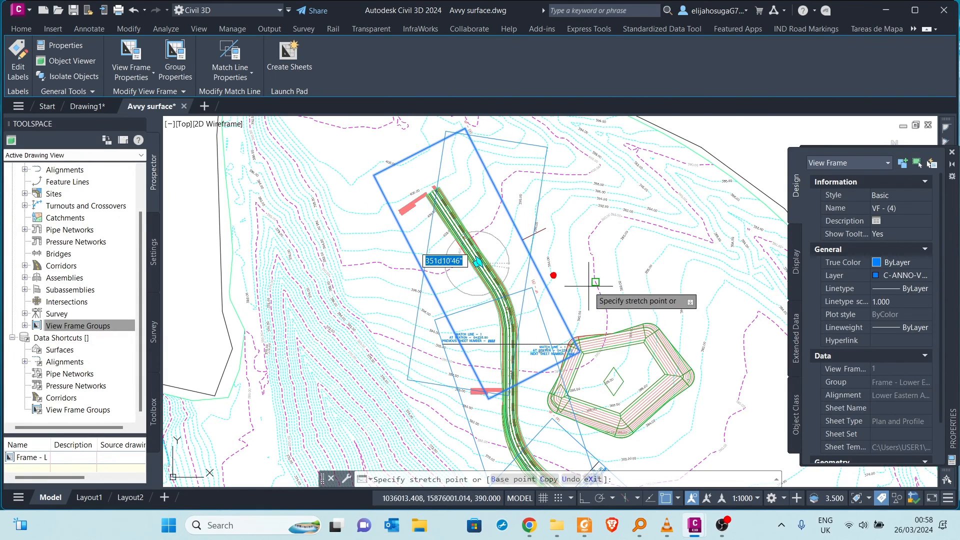
{"action": "key", "text": "Escape"}
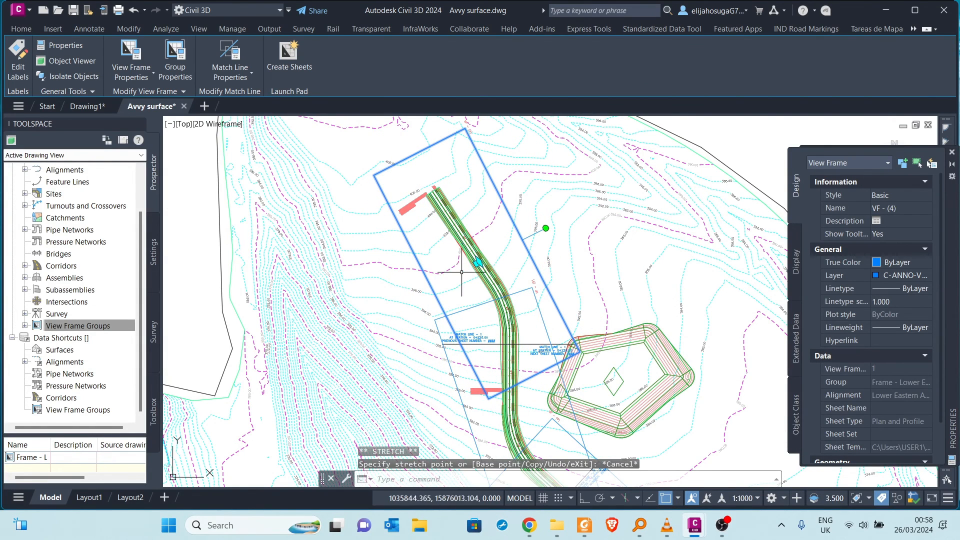
{"action": "scroll", "coordinate": [462, 272], "scroll_direction": "up", "scroll_amount": 4}
{"action": "left_click", "coordinate": [502, 245]}
{"action": "scroll", "coordinate": [475, 205], "scroll_direction": "down", "scroll_amount": 3}
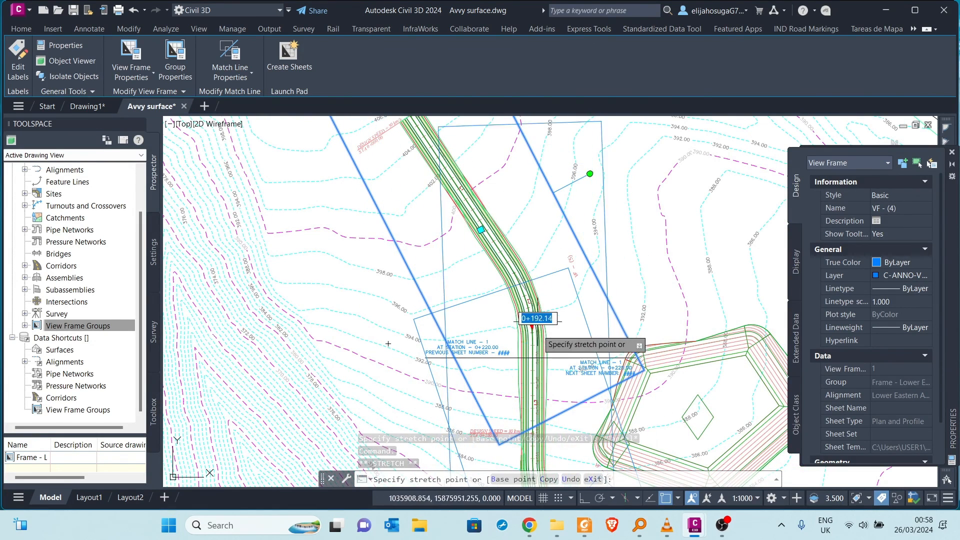
{"action": "scroll", "coordinate": [472, 188], "scroll_direction": "down", "scroll_amount": 2}
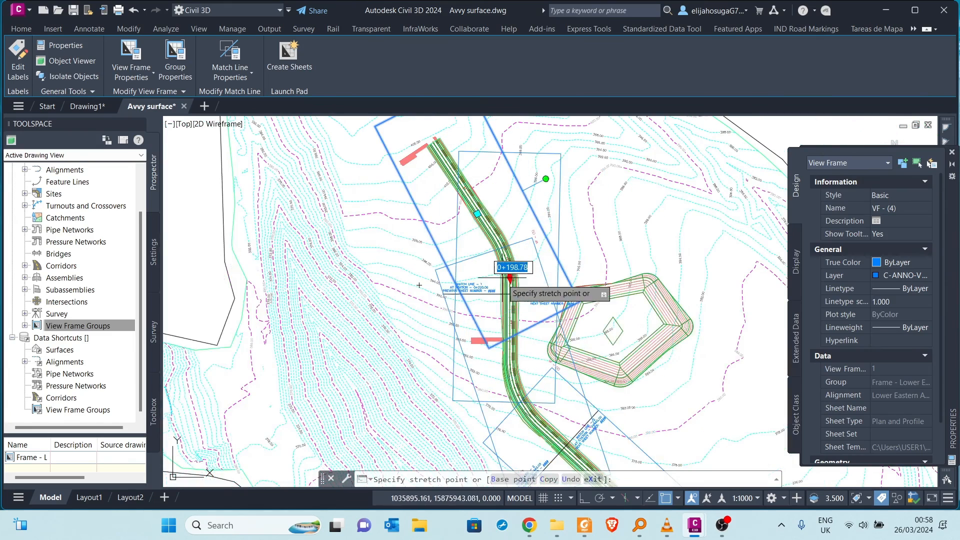
{"action": "key", "text": "Escape"}
Clear the view frame selection and review how the view frames and adjusted match lines cover the whole corridor
{"action": "scroll", "coordinate": [504, 243], "scroll_direction": "down", "scroll_amount": 4}
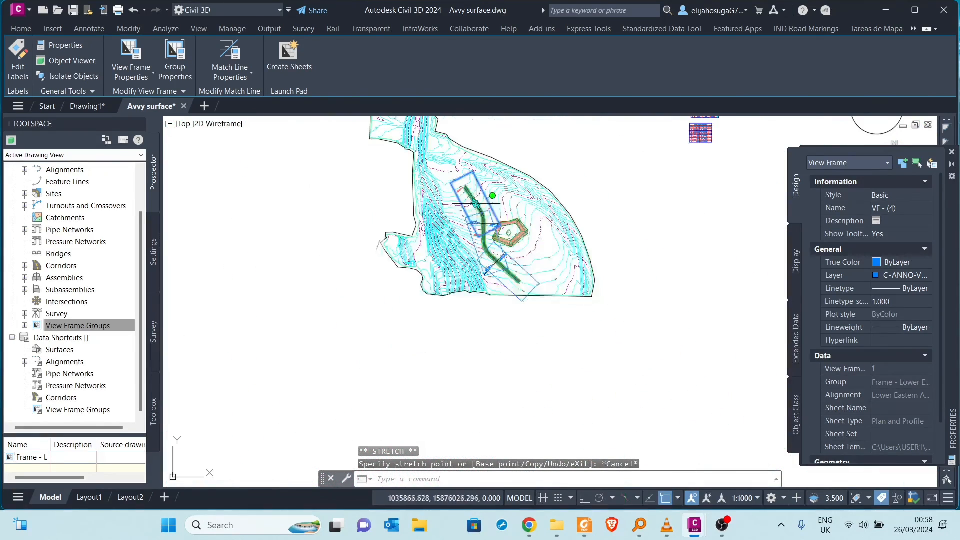
{"action": "scroll", "coordinate": [485, 220], "scroll_direction": "up", "scroll_amount": 6}
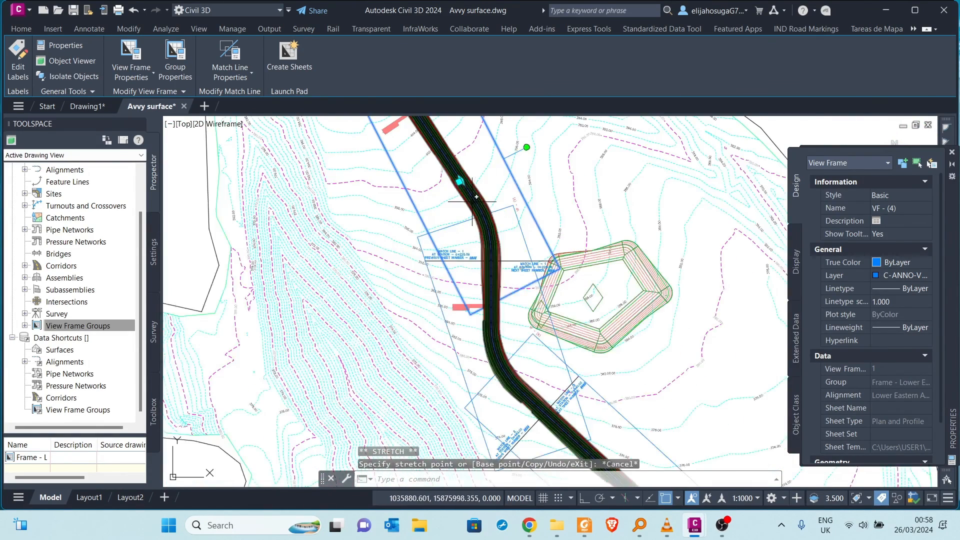
{"action": "scroll", "coordinate": [483, 226], "scroll_direction": "down", "scroll_amount": 3}
{"action": "middle_click_drag", "start_coordinate": [504, 226], "coordinate": [496, 270]}
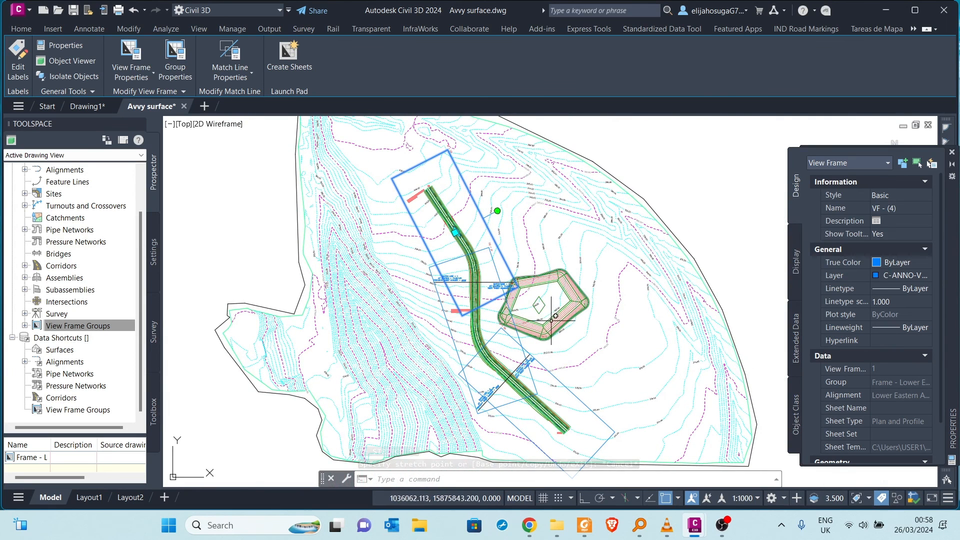
{"action": "middle_click_drag", "start_coordinate": [543, 322], "coordinate": [485, 289]}
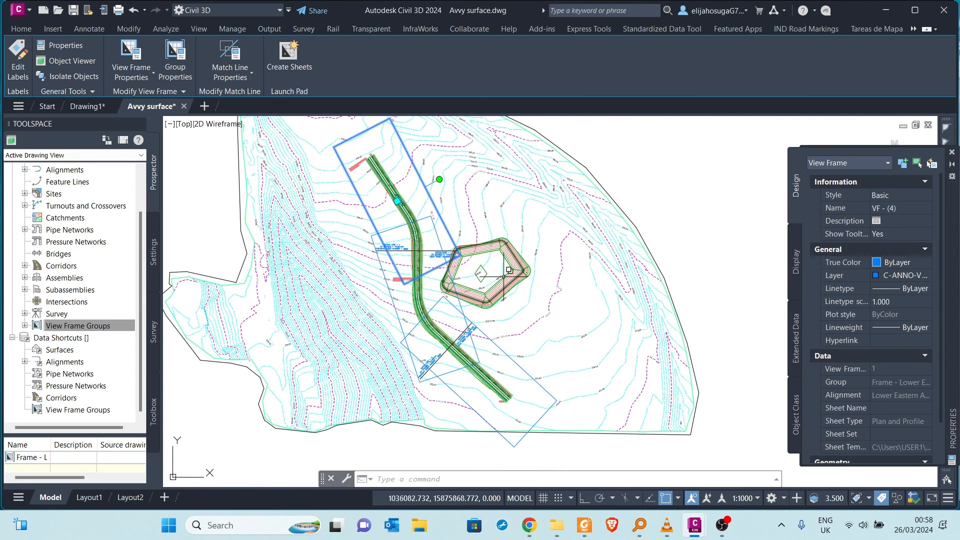
{"action": "scroll", "coordinate": [482, 263], "scroll_direction": "down", "scroll_amount": 1}
{"action": "scroll", "coordinate": [431, 237], "scroll_direction": "up", "scroll_amount": 1}
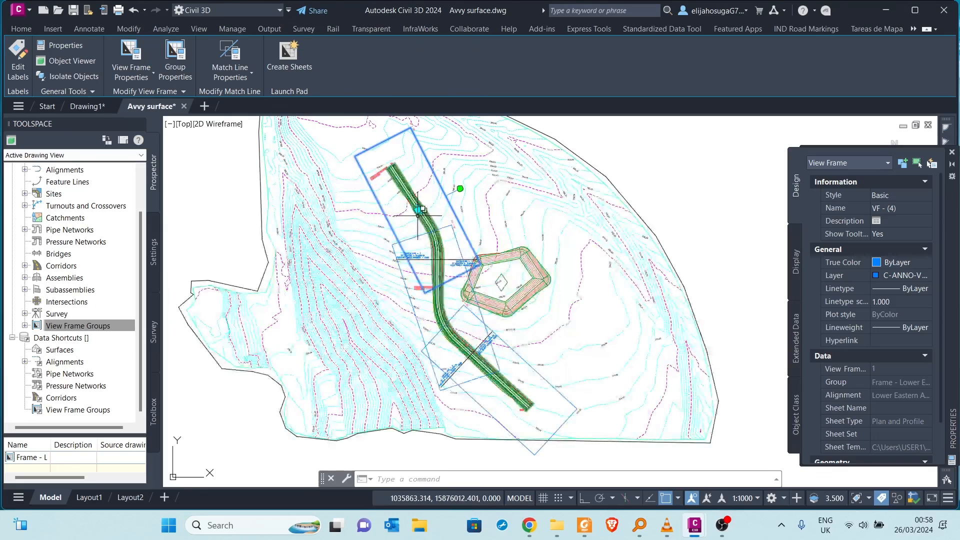
{"action": "key", "text": "Escape"}
{"action": "key", "text": "Escape"}
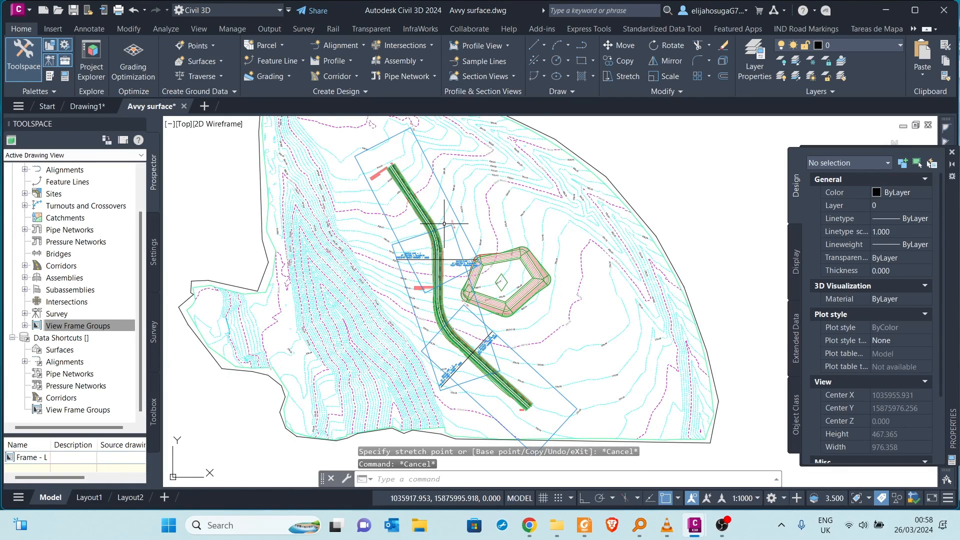
{"action": "scroll", "coordinate": [444, 223], "scroll_direction": "down", "scroll_amount": 6}
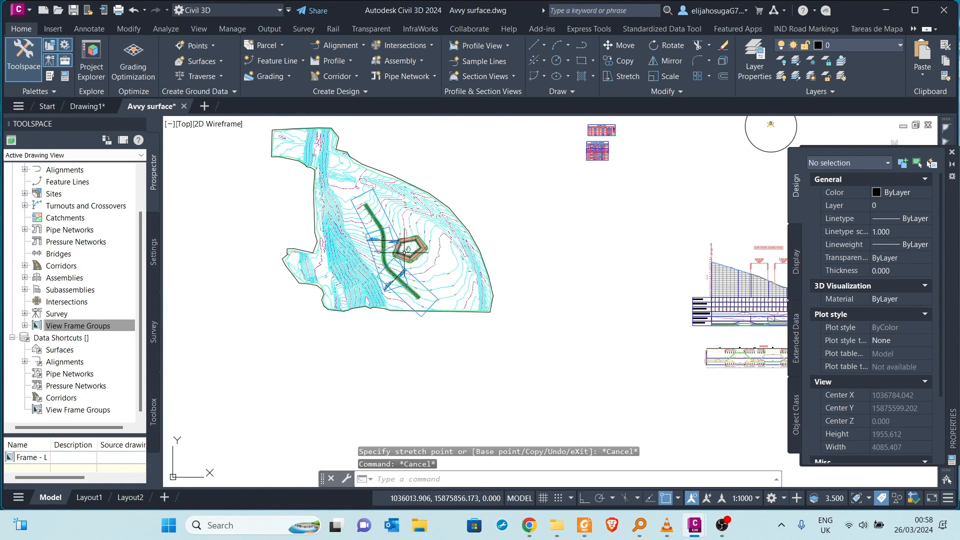
{"action": "scroll", "coordinate": [375, 223], "scroll_direction": "up", "scroll_amount": 5}
{"action": "scroll", "coordinate": [382, 270], "scroll_direction": "down", "scroll_amount": 3}
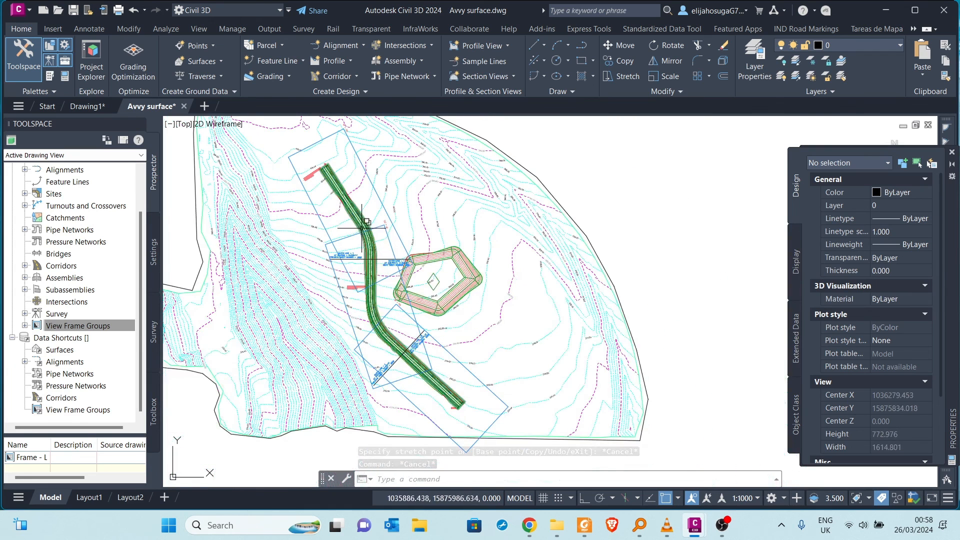
{"action": "scroll", "coordinate": [385, 275], "scroll_direction": "up", "scroll_amount": 1}
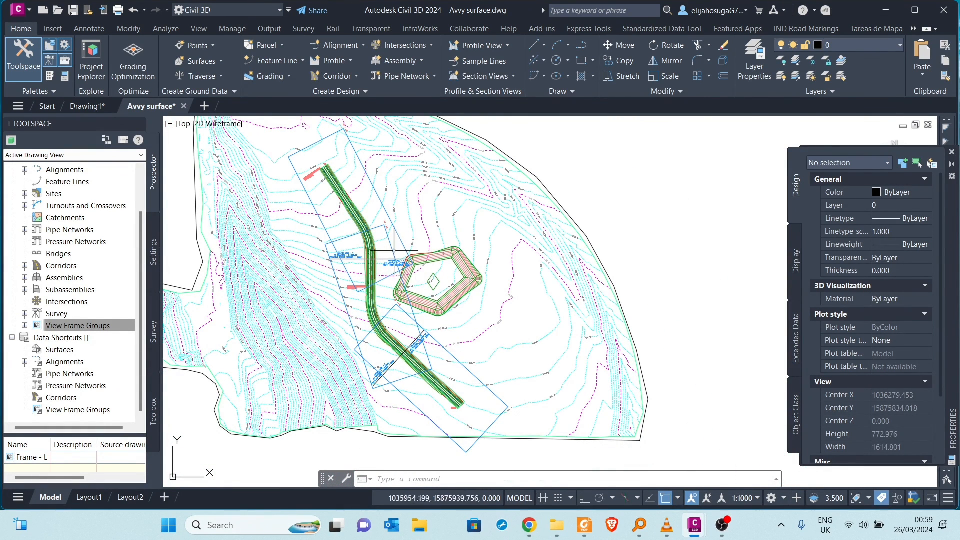
{"action": "scroll", "coordinate": [389, 240], "scroll_direction": "down", "scroll_amount": 2}
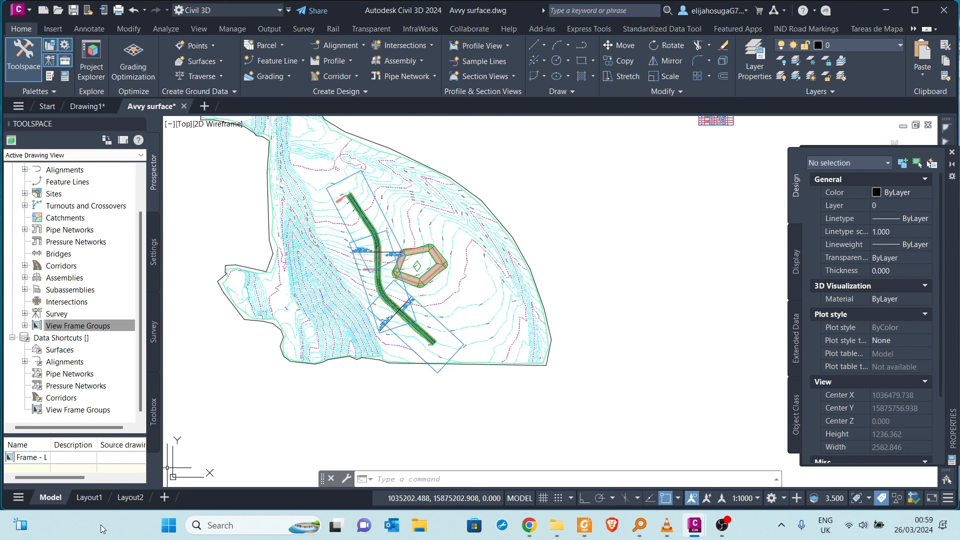